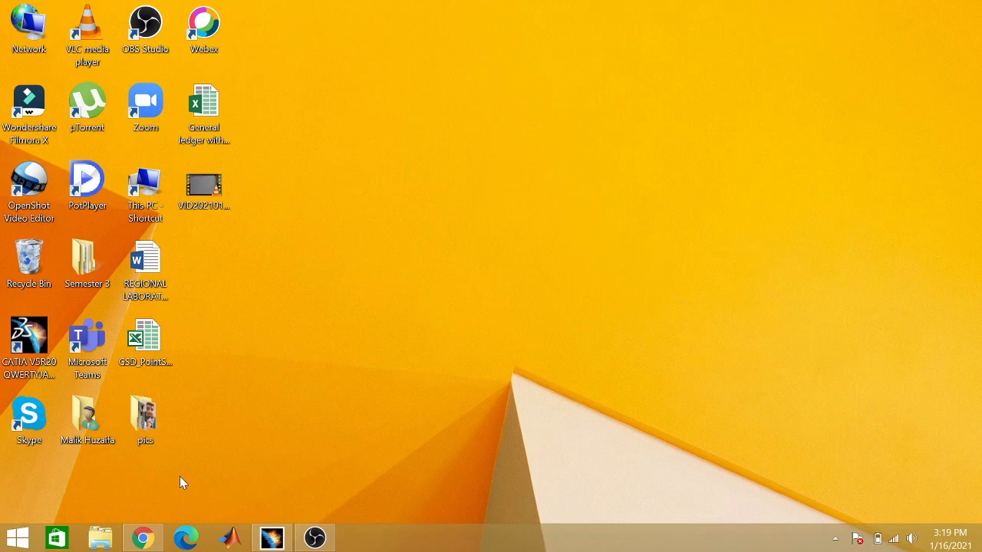
pyautogui.click(153, 538)
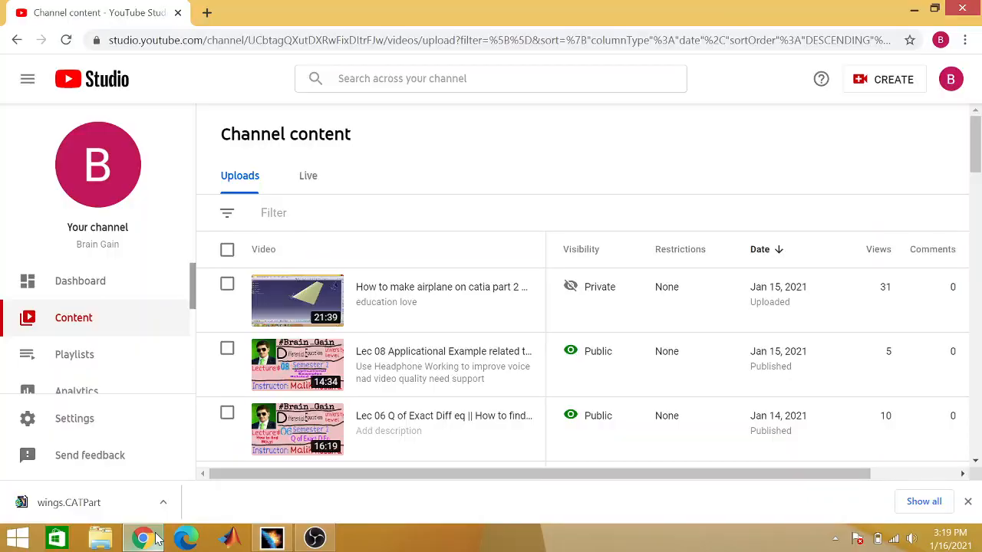
pyautogui.click(143, 538)
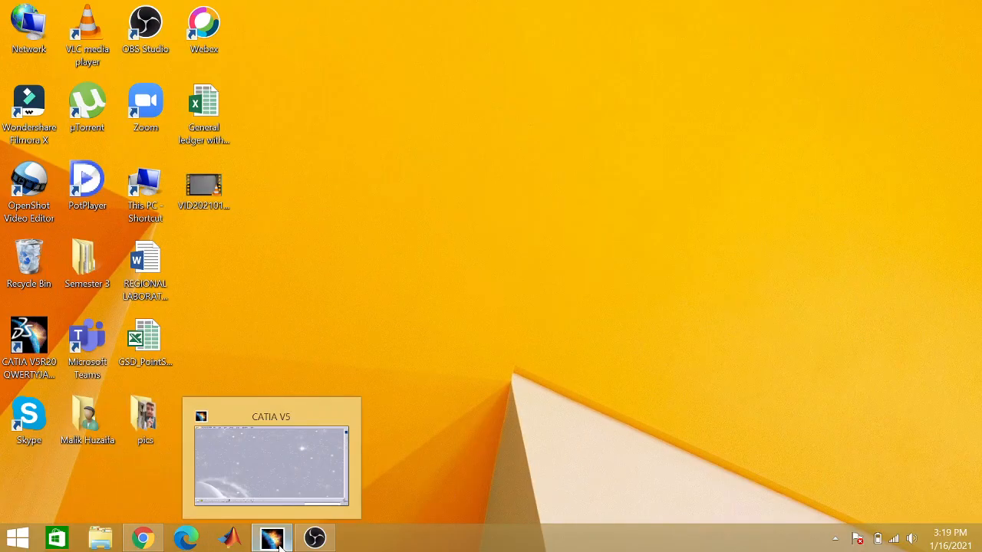
pyautogui.click(281, 544)
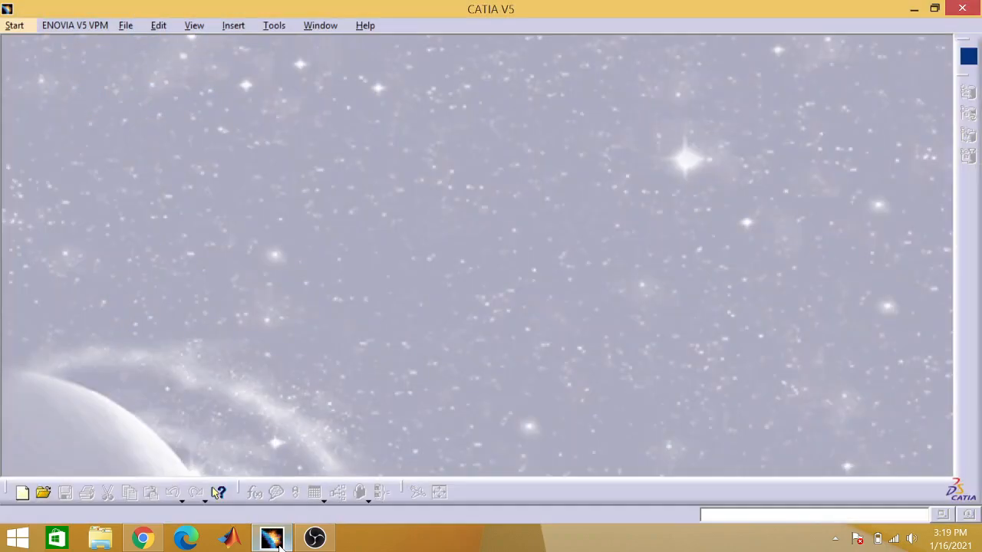
pyautogui.click(128, 28)
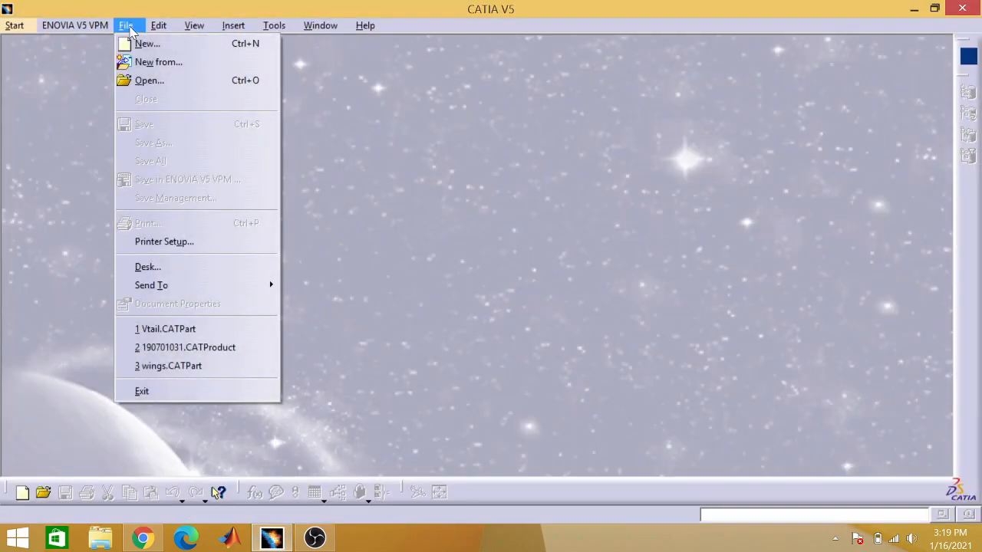
pyautogui.click(61, 78)
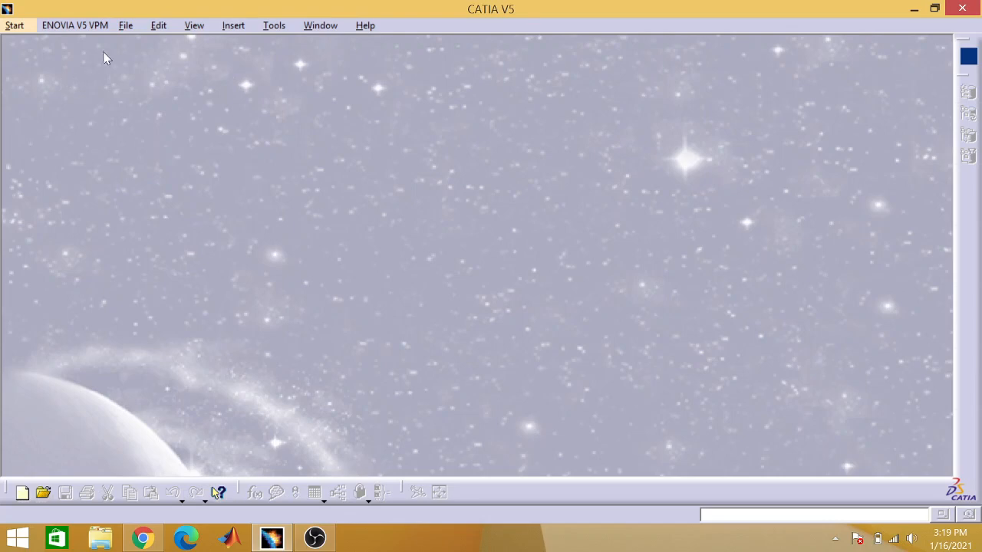
pyautogui.click(125, 34)
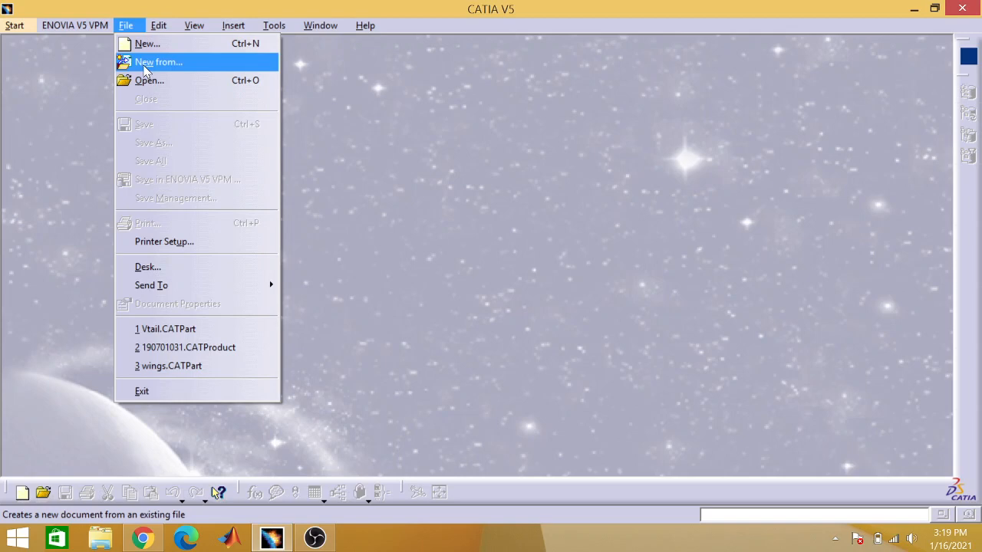
pyautogui.click(394, 84)
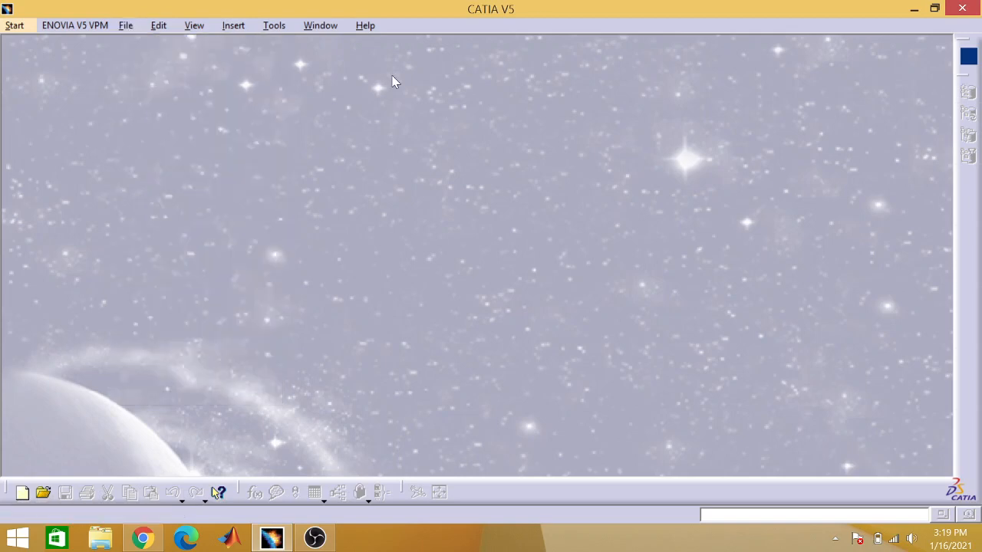
pyautogui.click(916, 8)
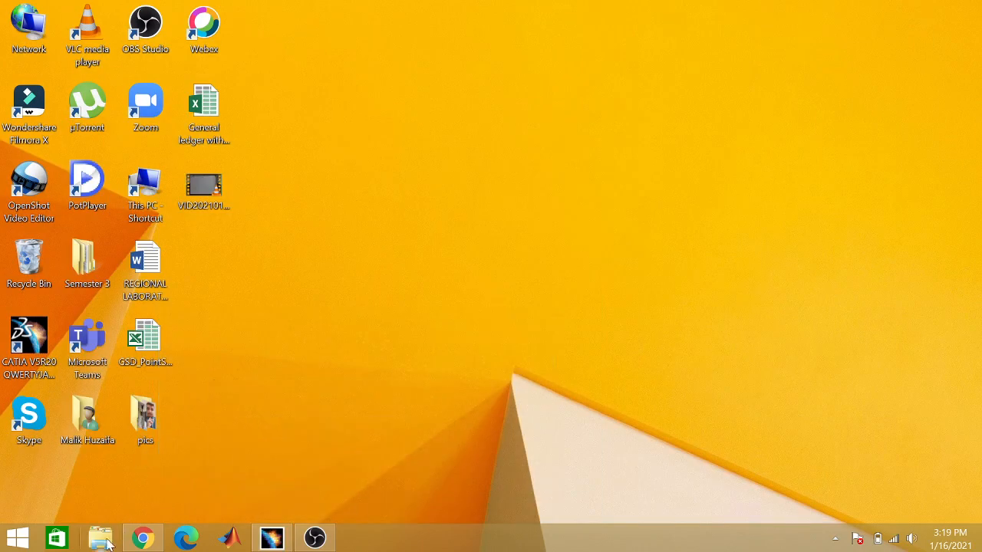
# Step: Open the WhatsApp Image 2020-12-29 PDF from the Downloads folder in Microsoft Edge and read the wing, fuselage and tail design instructions
pyautogui.click(102, 539)
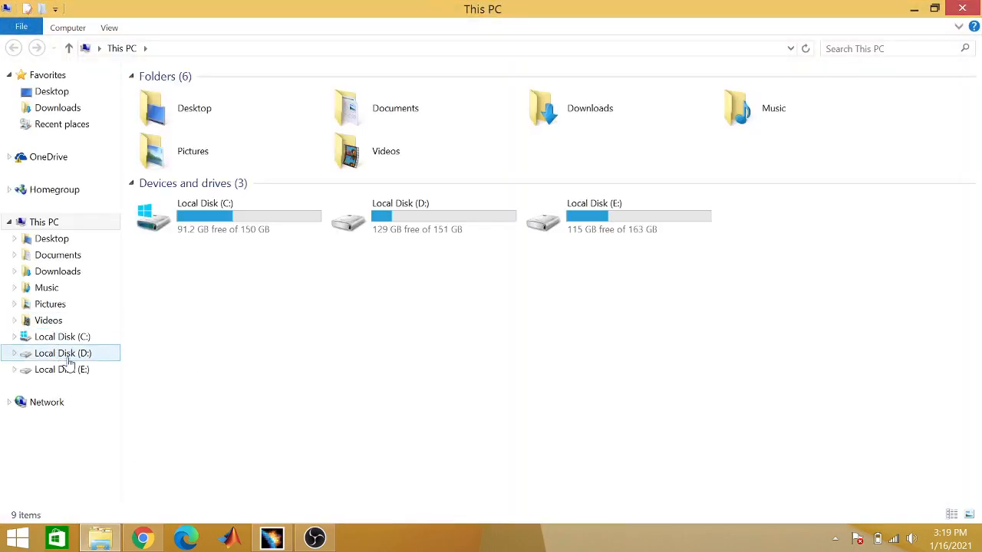
pyautogui.click(67, 277)
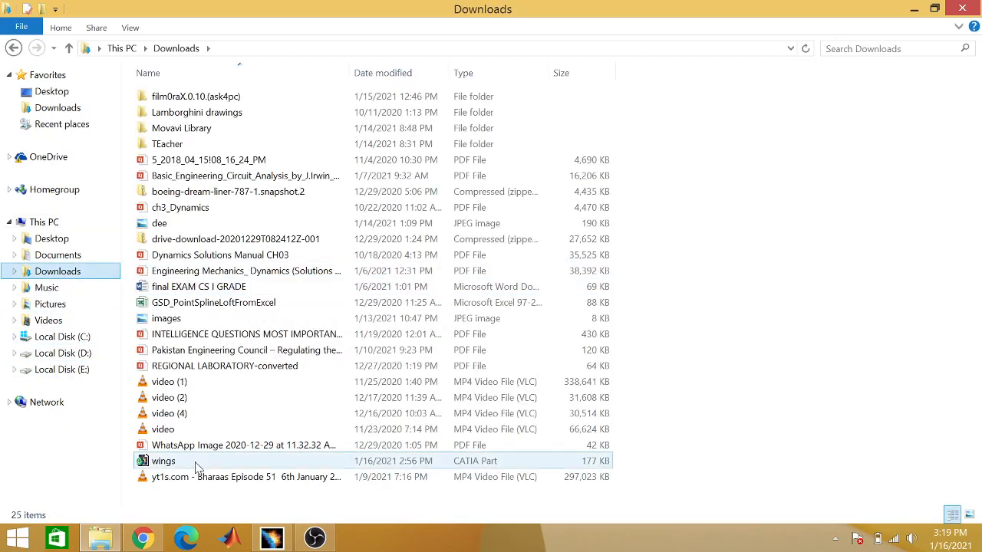
pyautogui.rightClick(191, 446)
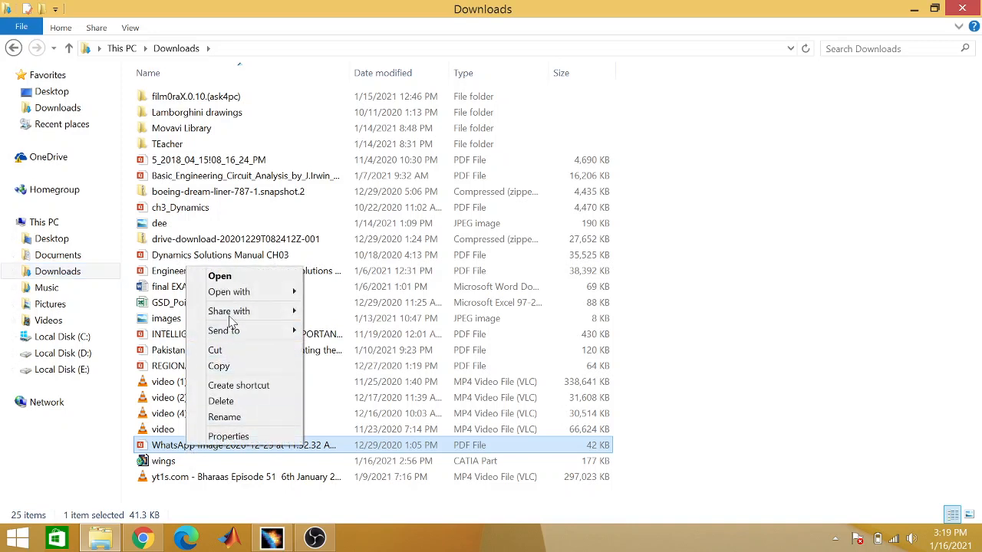
pyautogui.moveTo(259, 297)
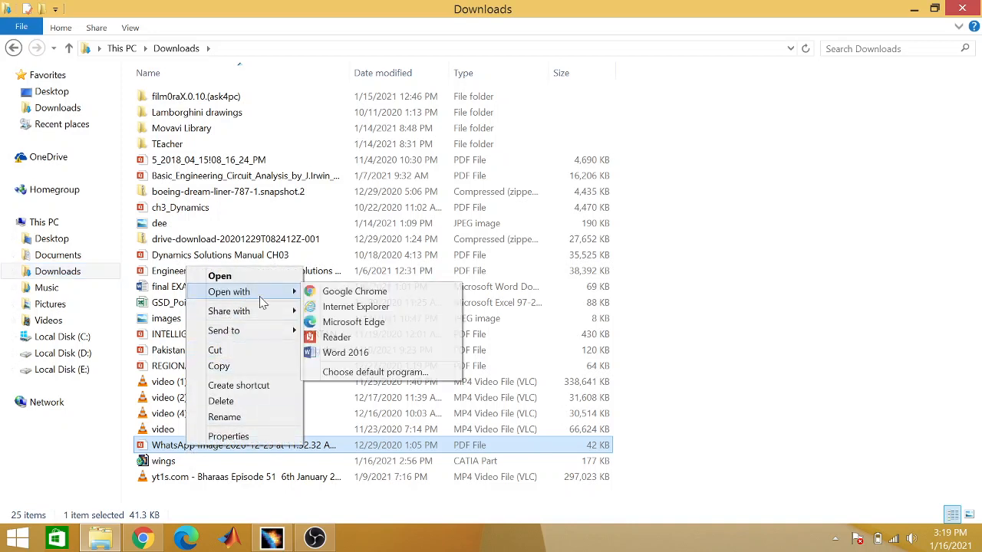
pyautogui.click(338, 322)
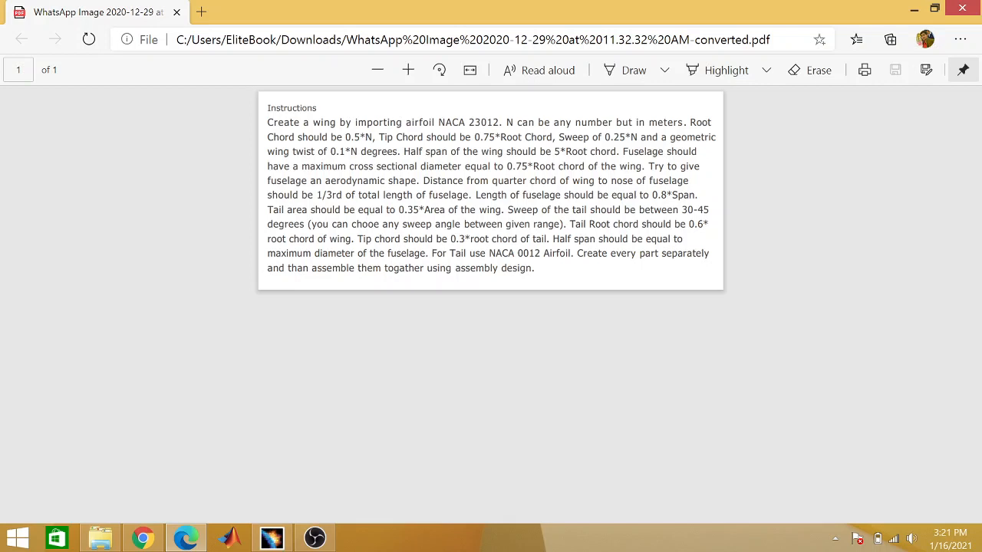
pyautogui.click(912, 9)
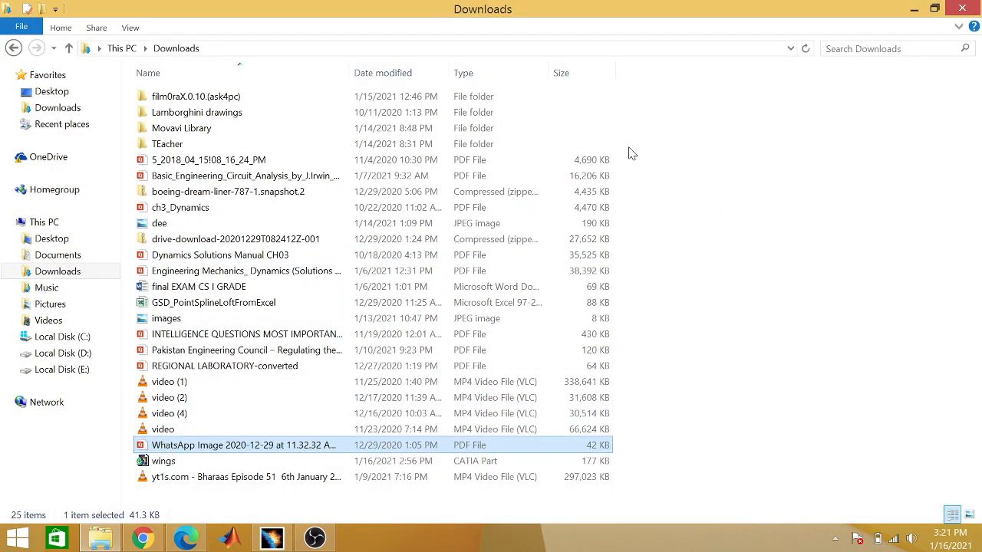
pyautogui.click(911, 9)
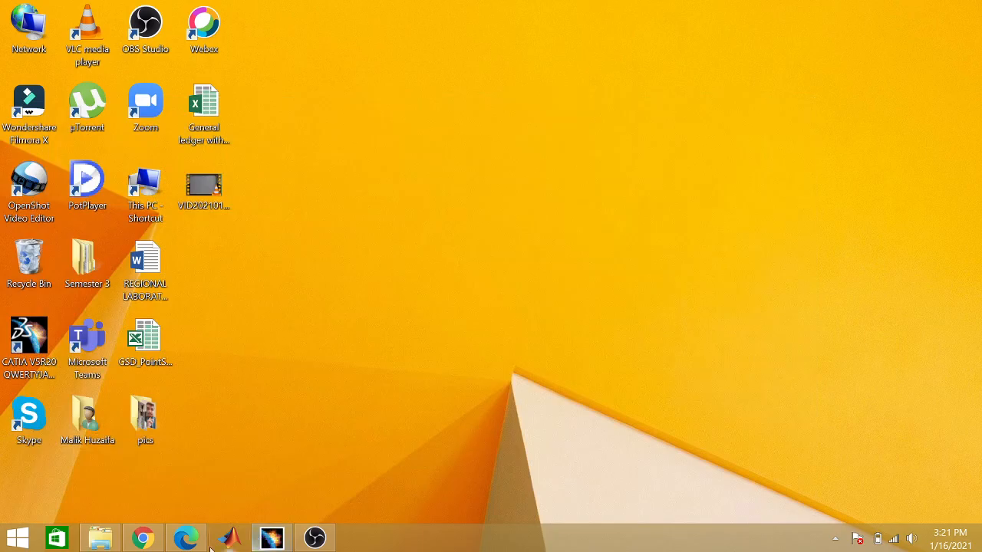
# Step: Switch to CATIA and open the fuselage part from the Assignment6 folder
pyautogui.click(270, 539)
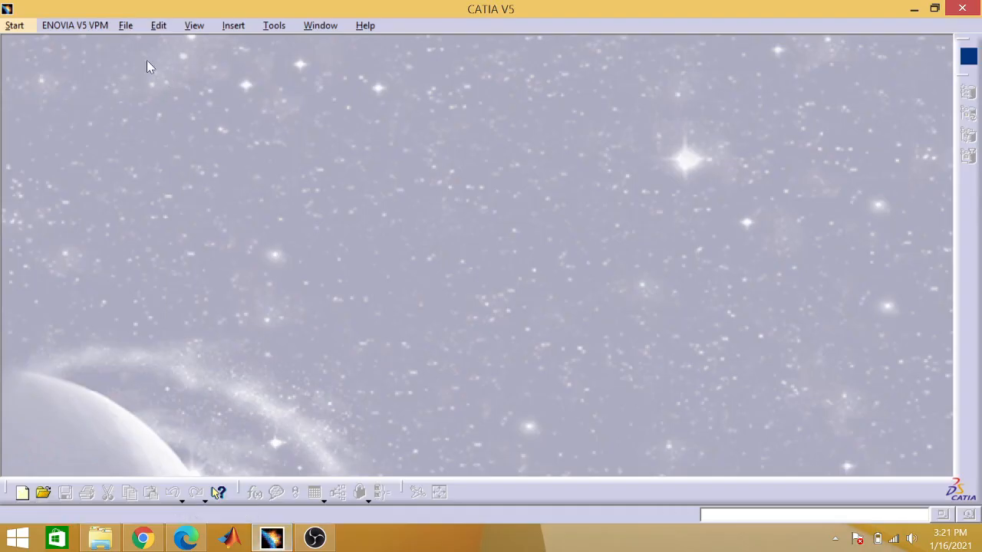
pyautogui.click(123, 27)
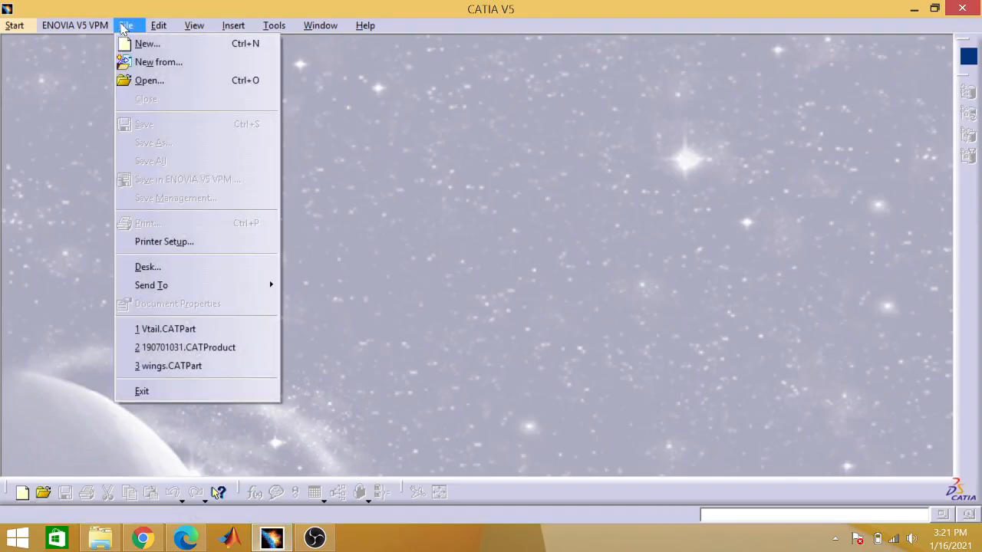
pyautogui.click(148, 79)
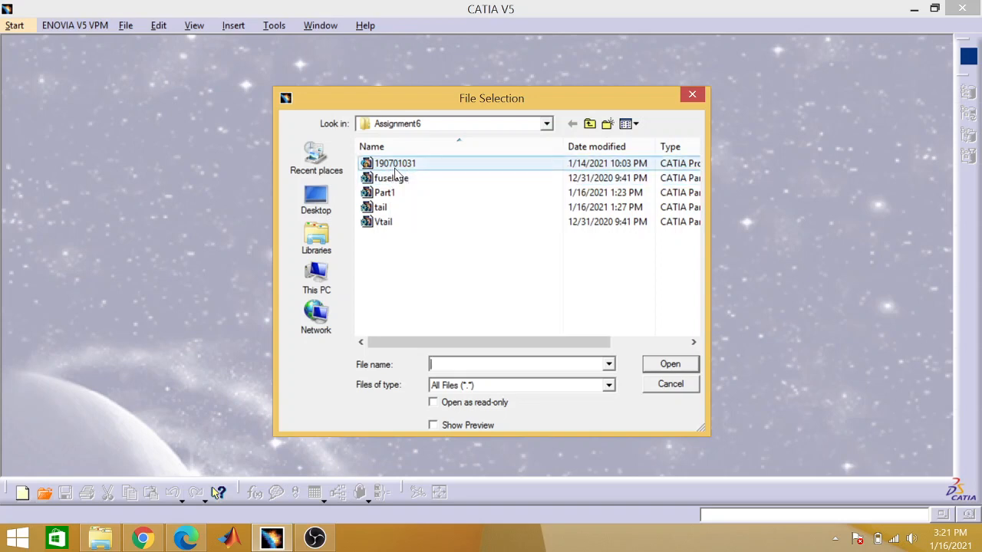
pyautogui.click(399, 178)
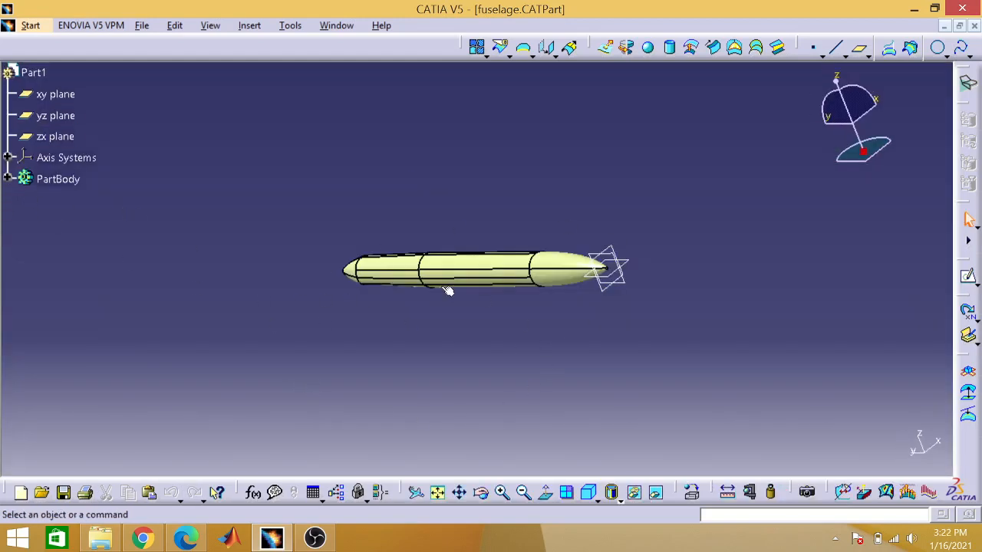
# Step: Examine the overall shape of the fuselage from several viewing angles
pyautogui.click(480, 491)
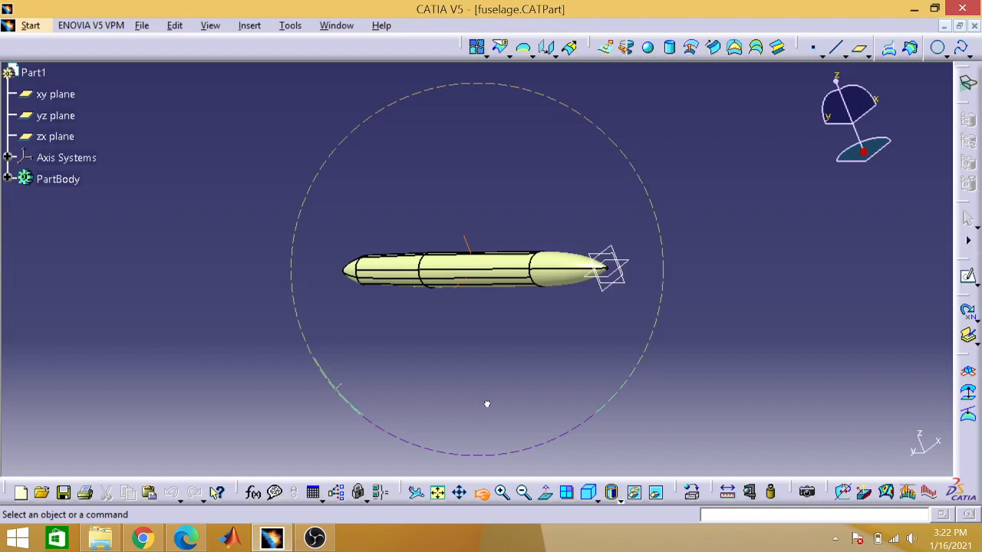
pyautogui.moveTo(487, 404); pyautogui.dragTo(451, 392)
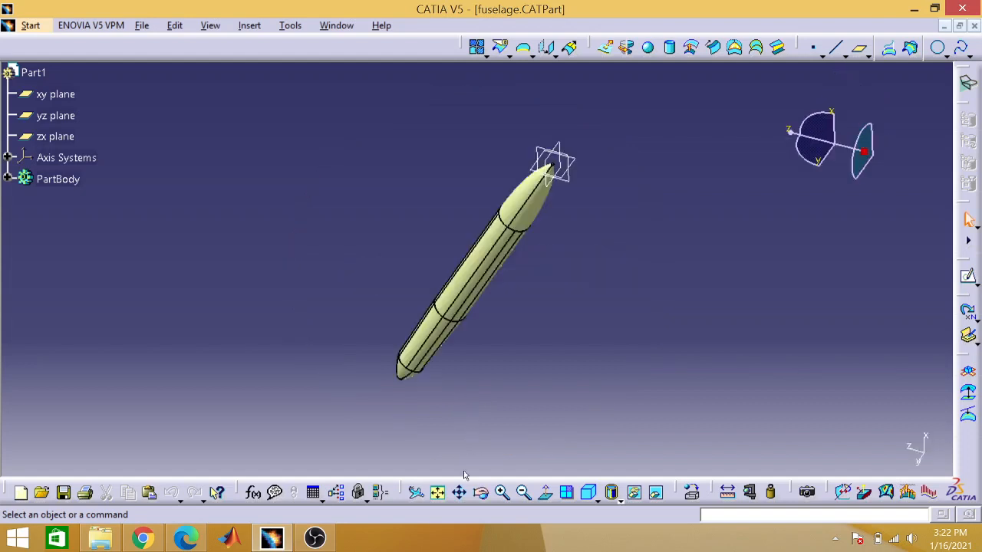
pyautogui.click(480, 492)
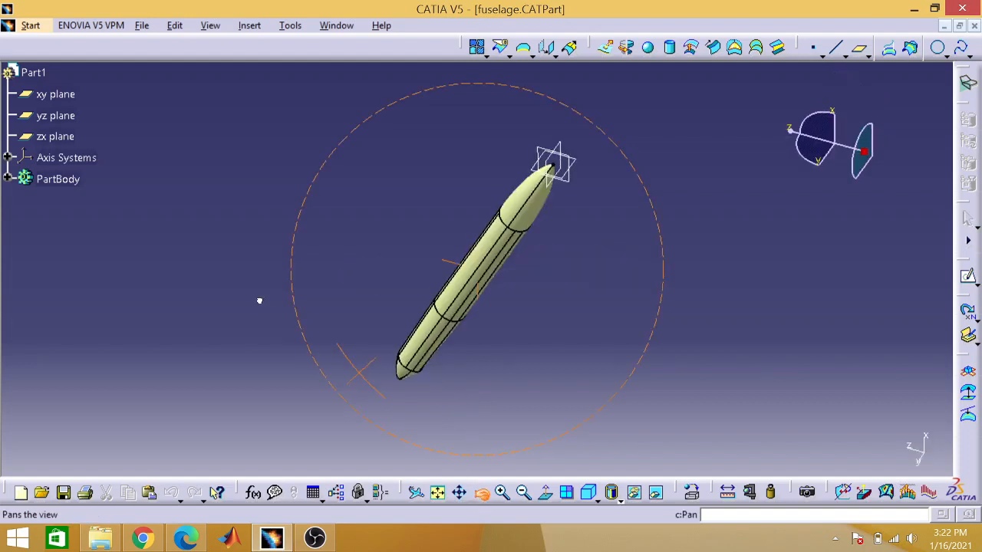
pyautogui.moveTo(259, 300); pyautogui.dragTo(305, 226)
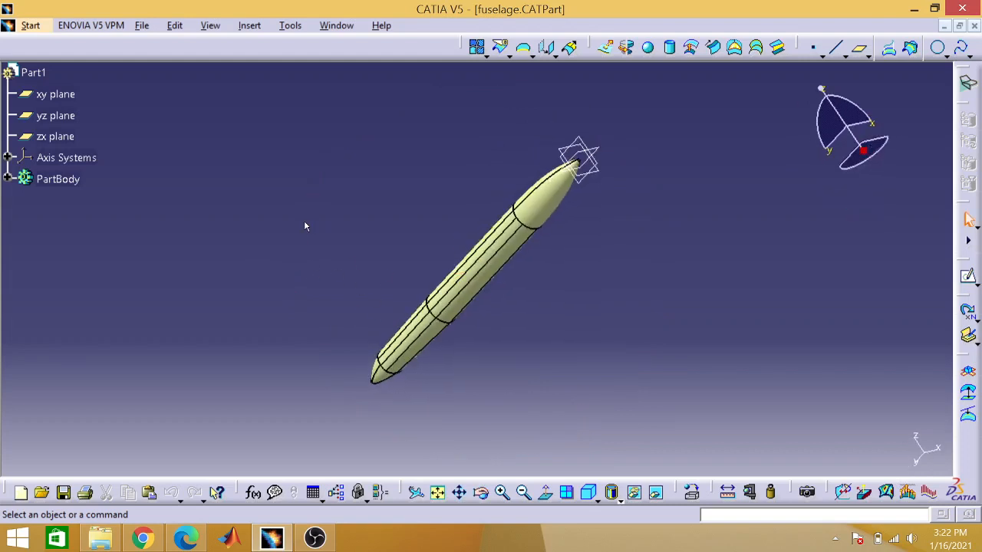
pyautogui.click(480, 492)
pyautogui.moveTo(302, 326); pyautogui.dragTo(322, 266)
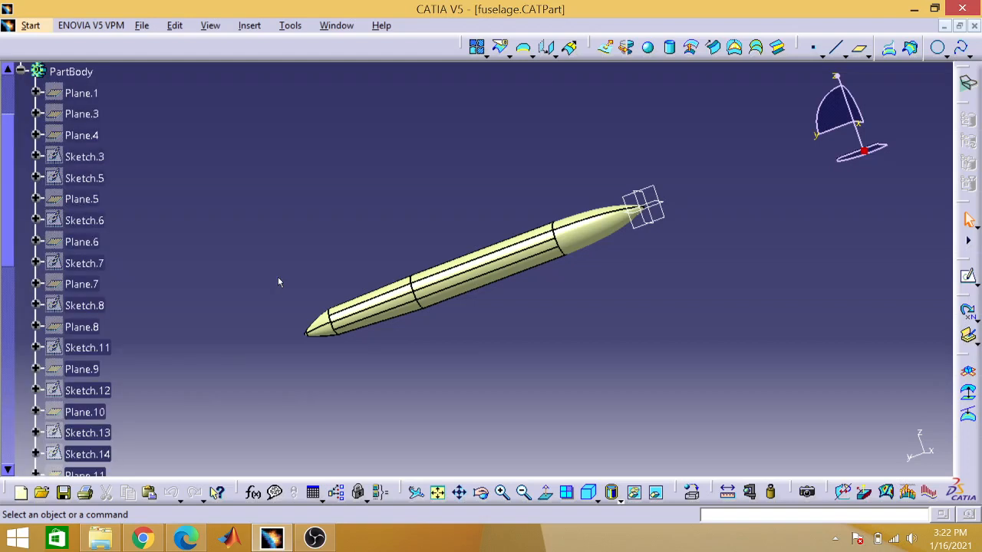
# Step: Hide the middle fuselage surface Multi-sections Surface.5, the pointed end surface Revolute.7, and Fill.1 in the PartBody
pyautogui.moveTo(9, 244); pyautogui.dragTo(25, 454)
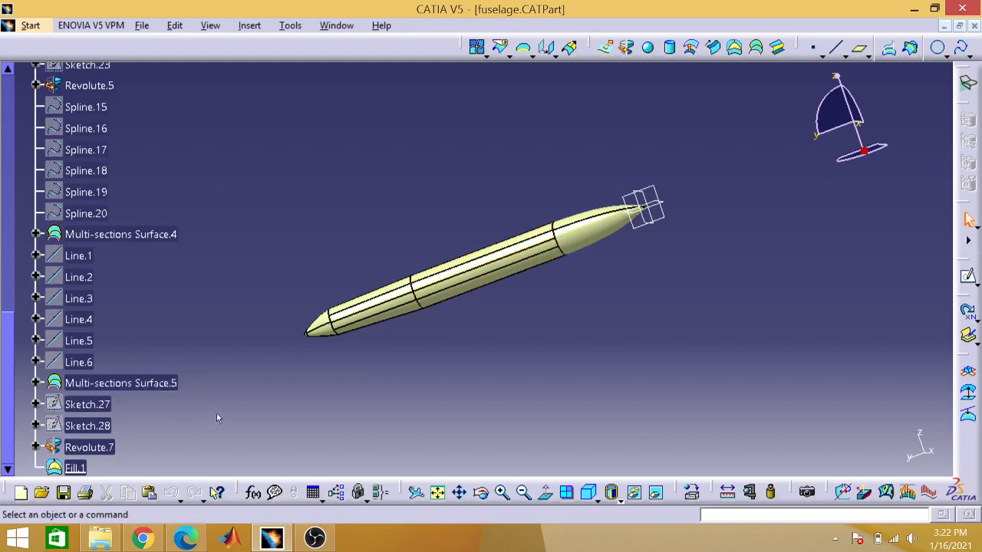
pyautogui.rightClick(151, 392)
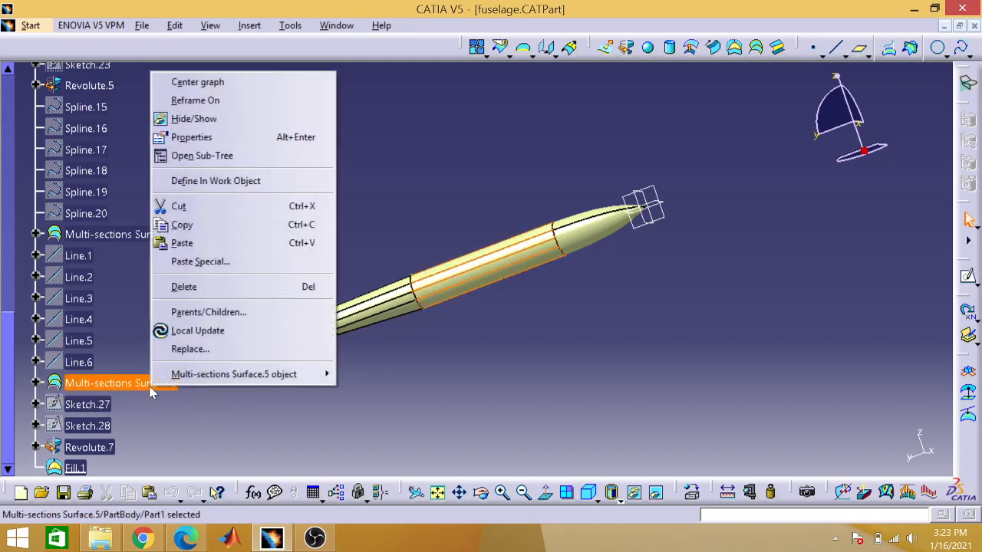
pyautogui.click(212, 120)
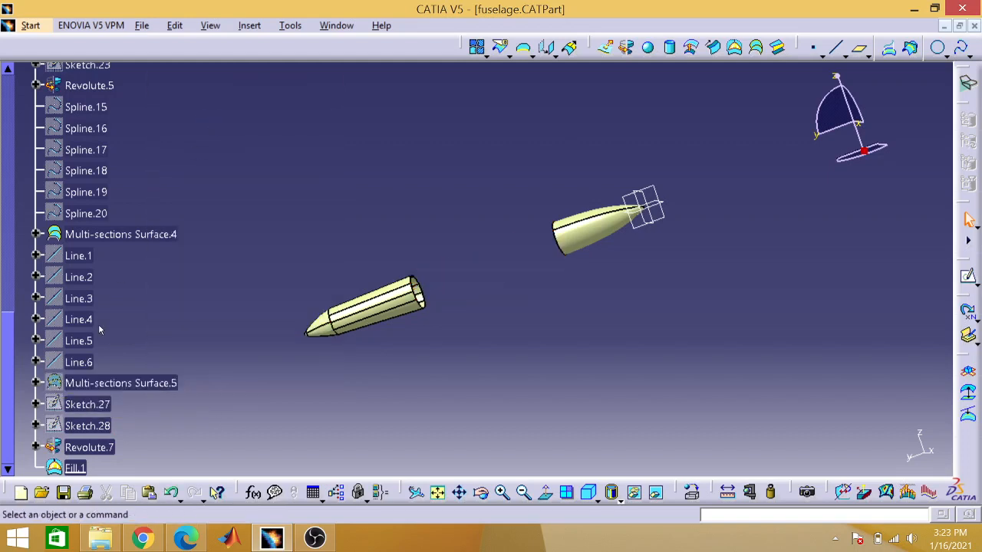
pyautogui.rightClick(95, 451)
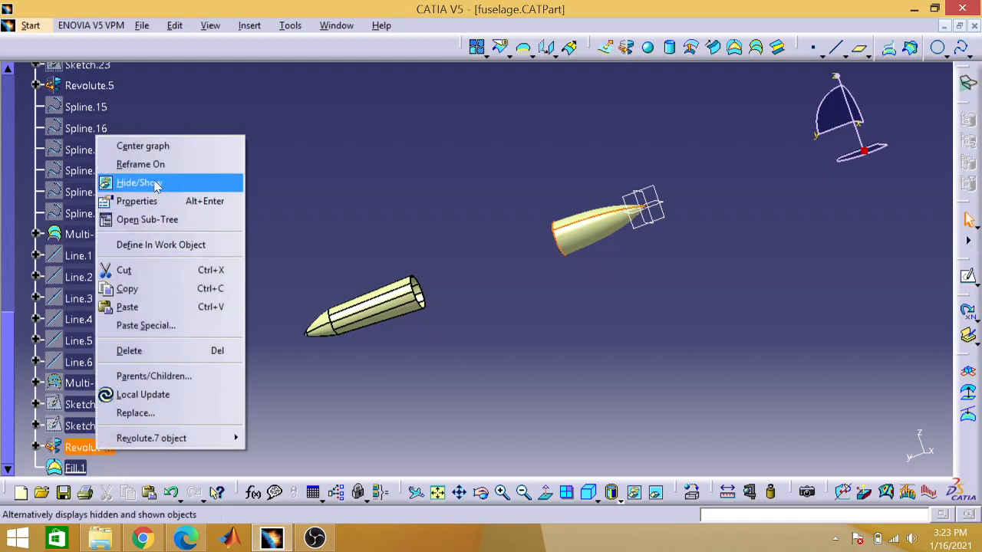
pyautogui.click(156, 184)
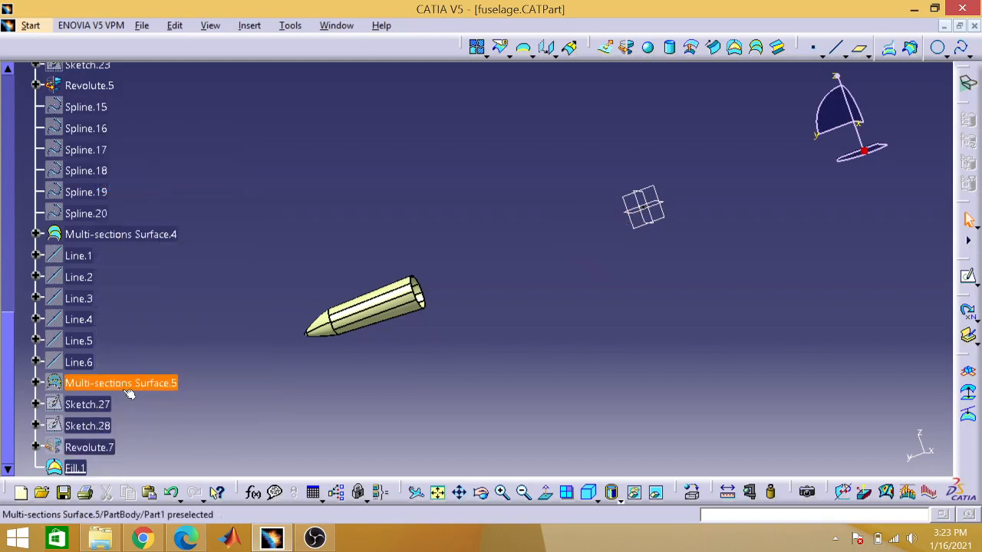
pyautogui.rightClick(82, 465)
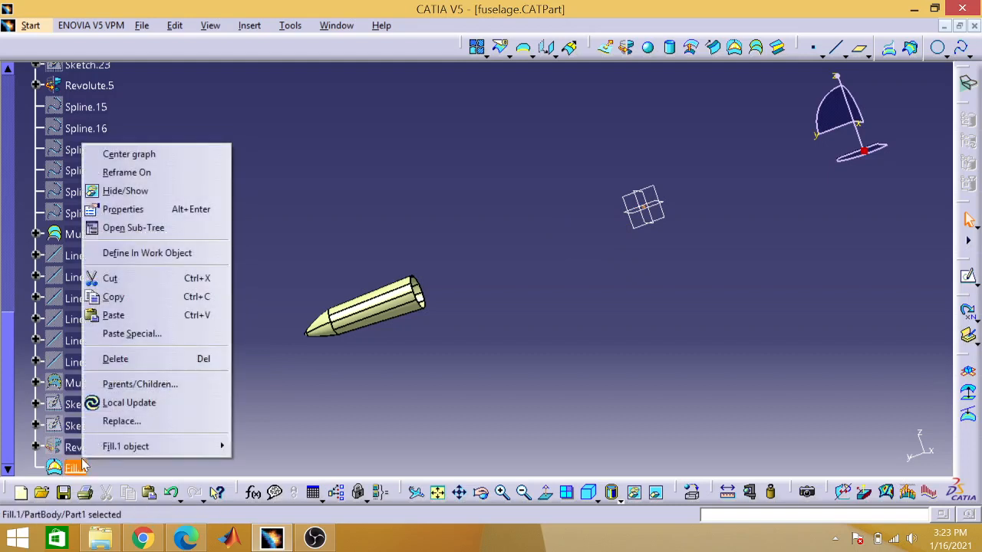
pyautogui.click(132, 192)
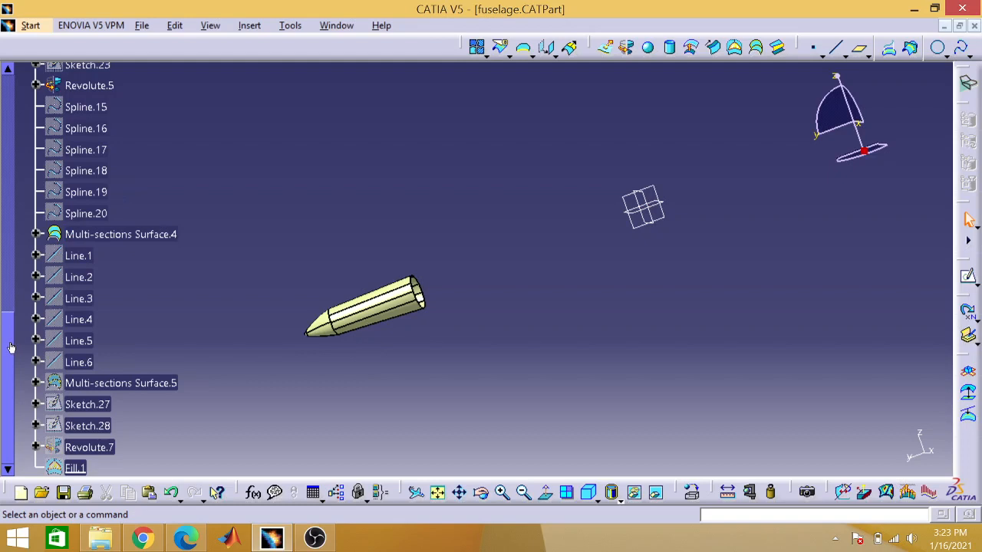
# Step: Show Fill.1 and hide it again to check which part of the fuselage it covers
pyautogui.rightClick(74, 469)
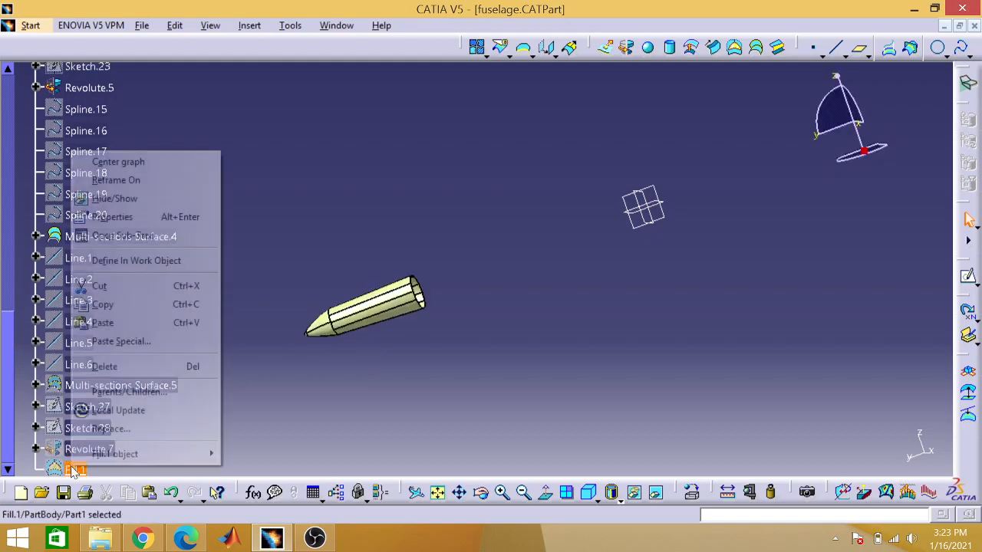
pyautogui.click(137, 199)
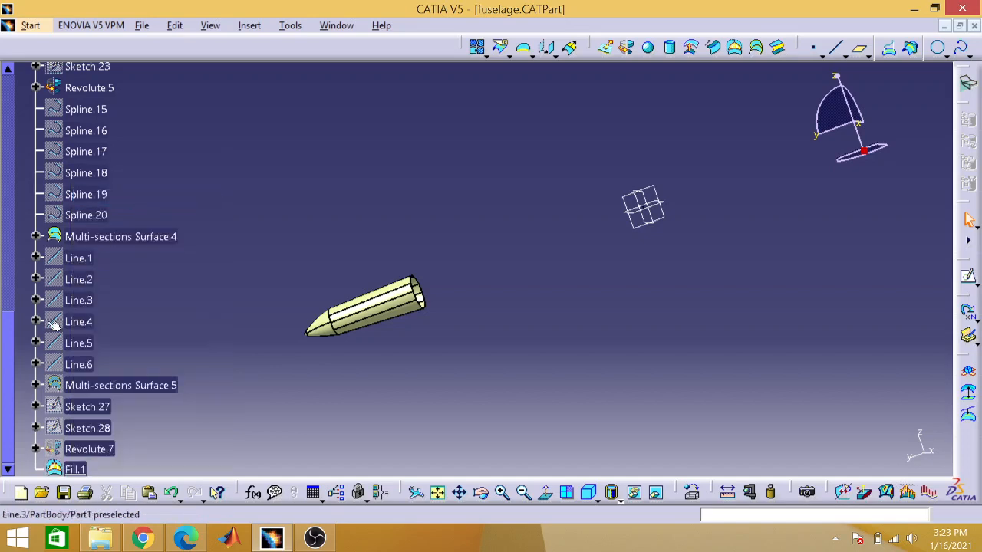
pyautogui.rightClick(69, 469)
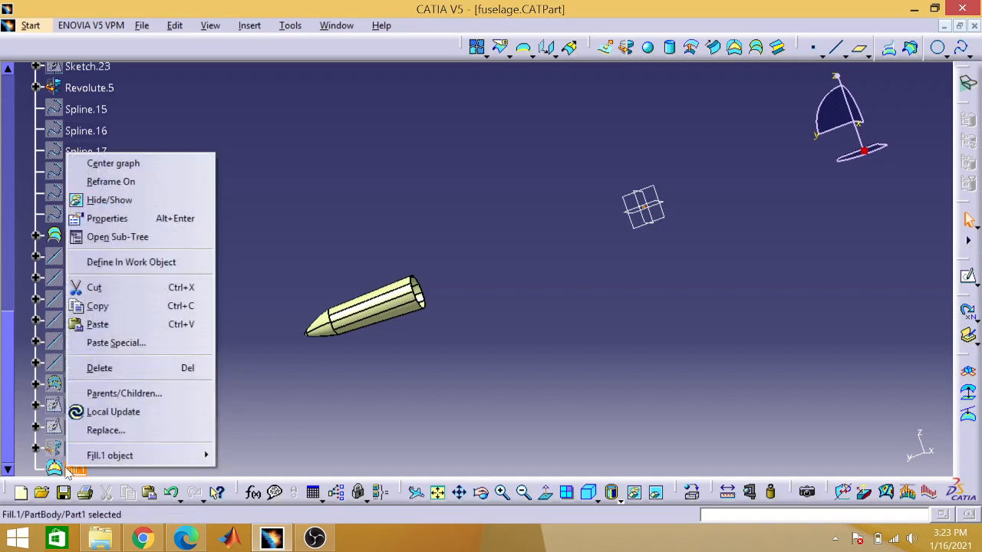
pyautogui.click(135, 200)
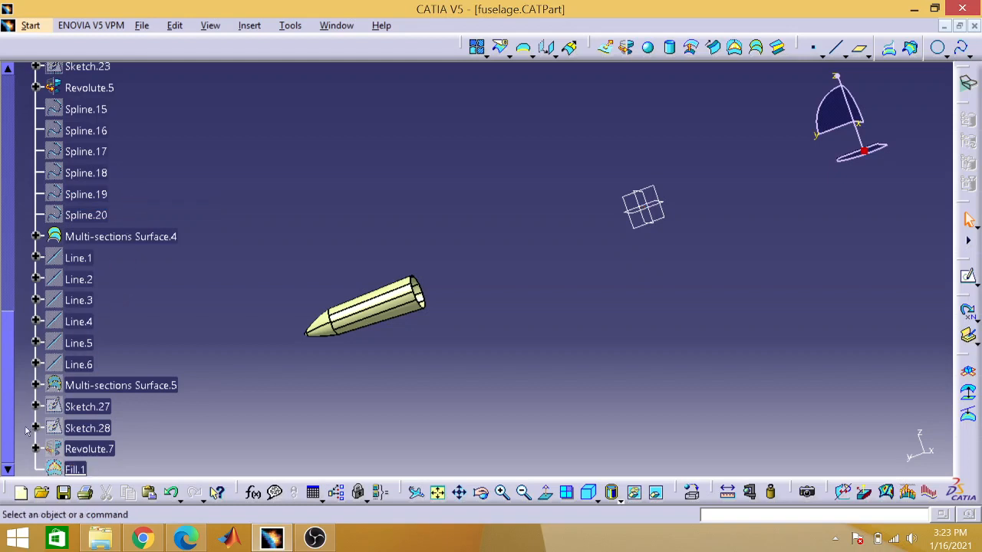
# Step: Hide Multi-sections Surface.3 and Revolute.5 in the PartBody
pyautogui.moveTo(11, 423); pyautogui.dragTo(4, 315)
pyautogui.rightClick(114, 362)
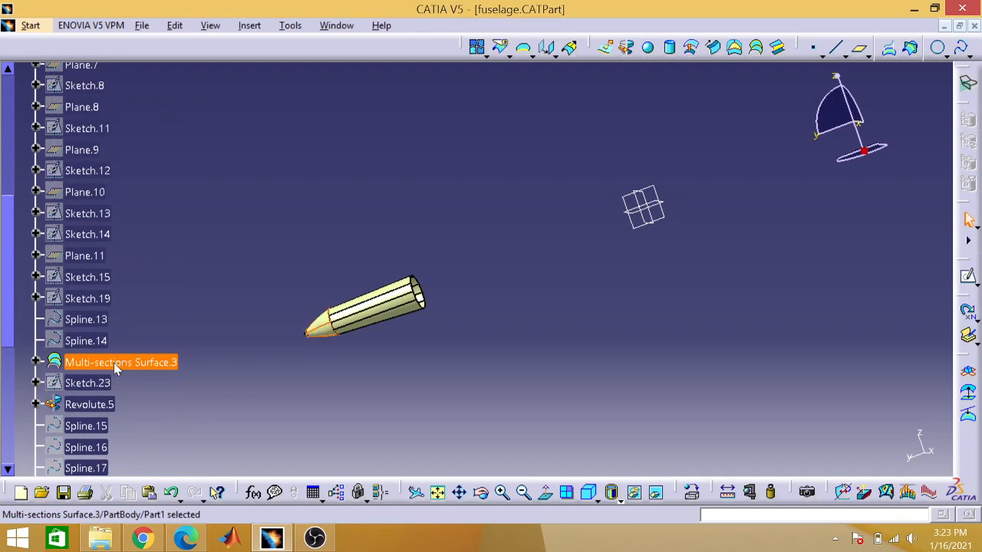
pyautogui.click(155, 96)
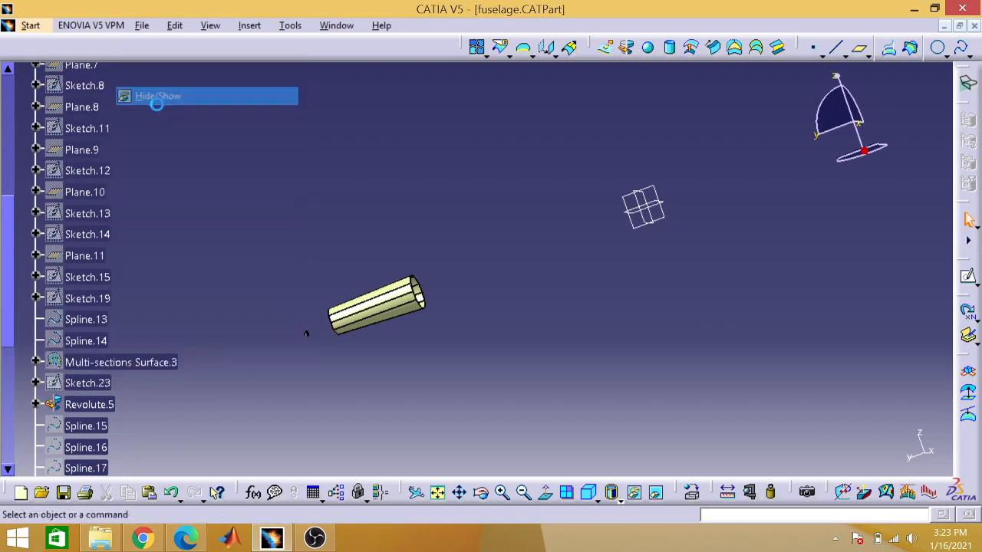
pyautogui.rightClick(84, 402)
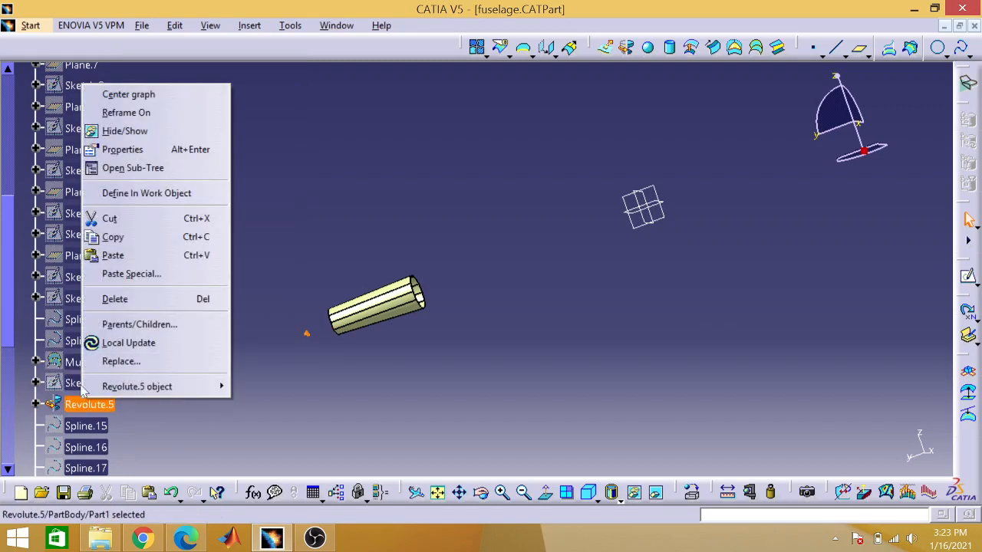
pyautogui.click(134, 132)
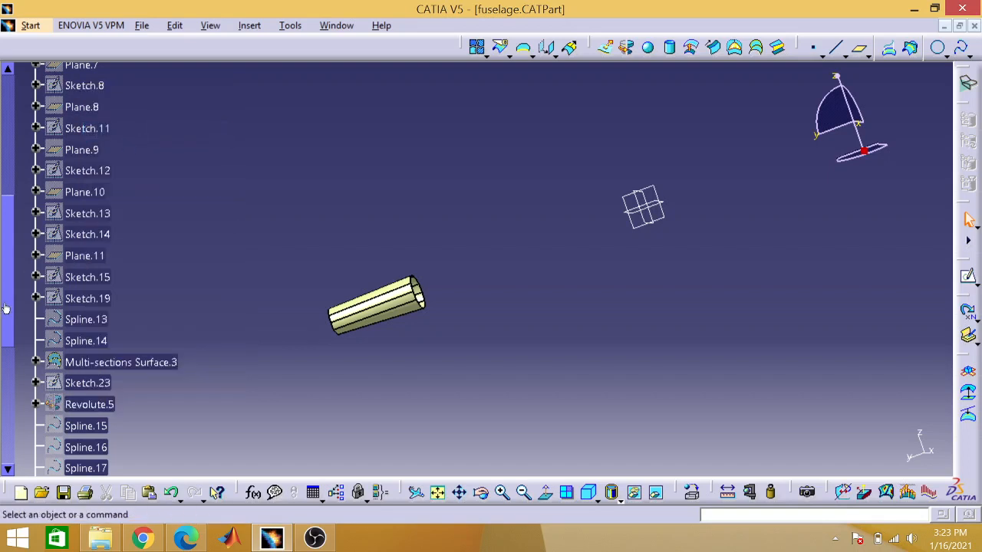
# Step: Hide the remaining fuselage surface, Multi-sections Surface.4
pyautogui.moveTo(4, 306); pyautogui.dragTo(16, 186)
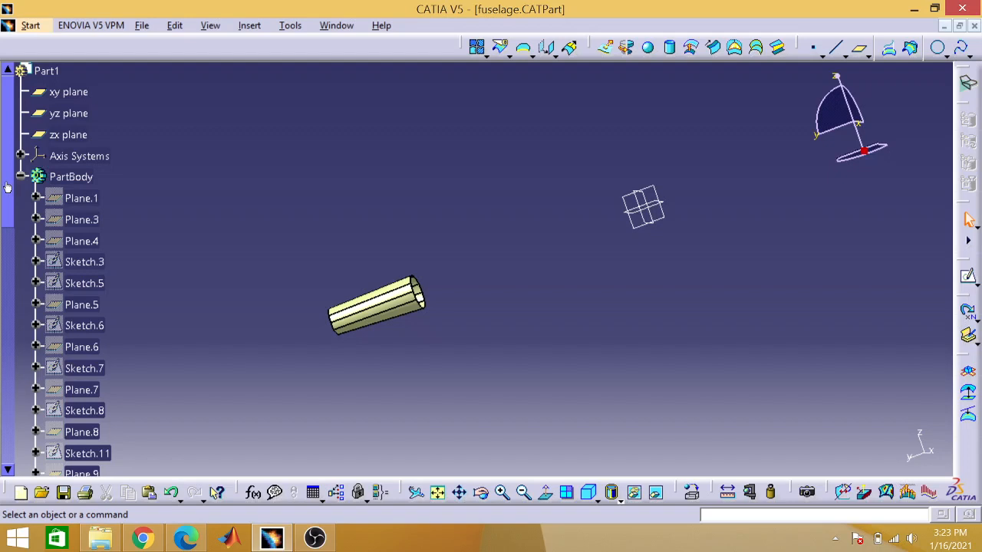
pyautogui.moveTo(11, 189); pyautogui.dragTo(13, 347)
pyautogui.rightClick(81, 372)
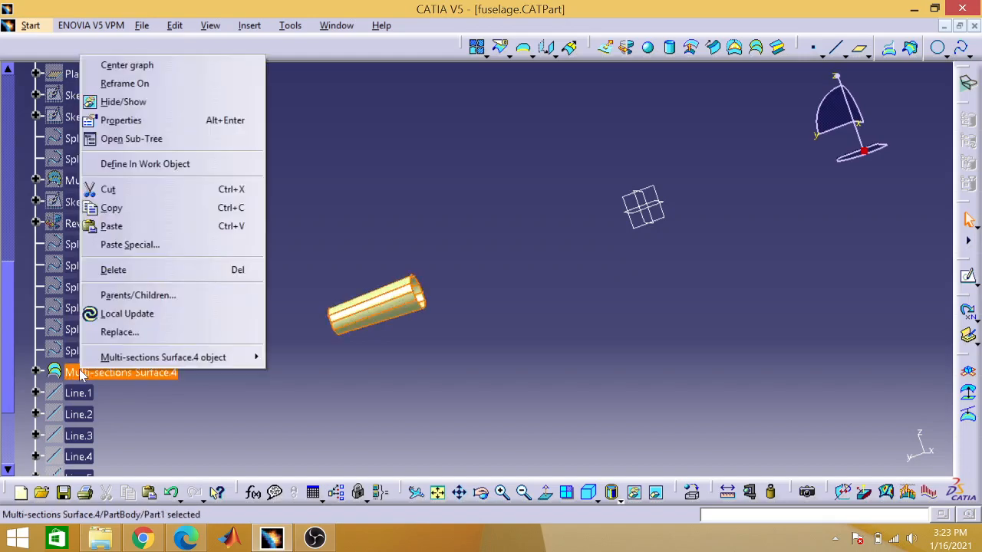
pyautogui.click(151, 108)
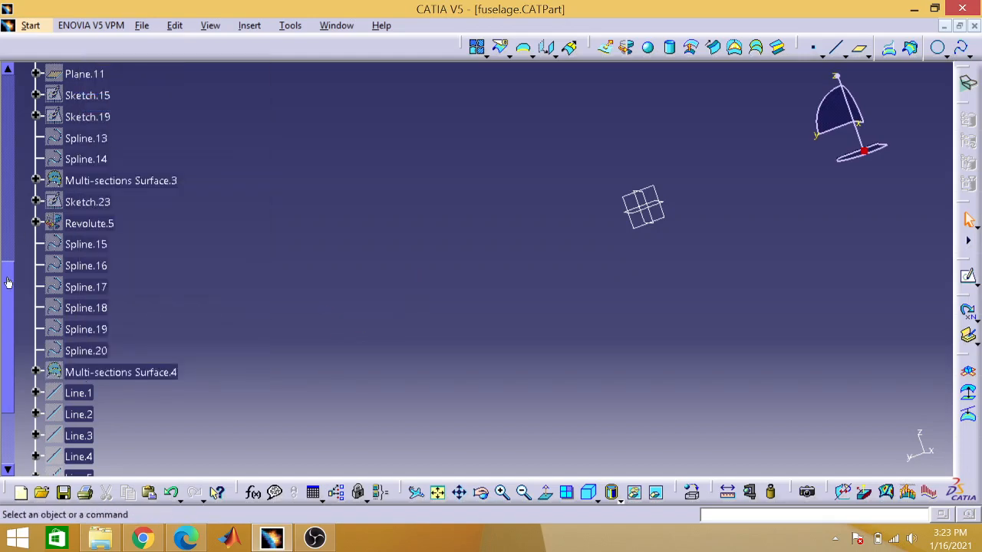
# Step: Check the definition of Plane.1, including its plane type, reference and offset, and close it without changing anything
pyautogui.moveTo(7, 286); pyautogui.dragTo(3, 117)
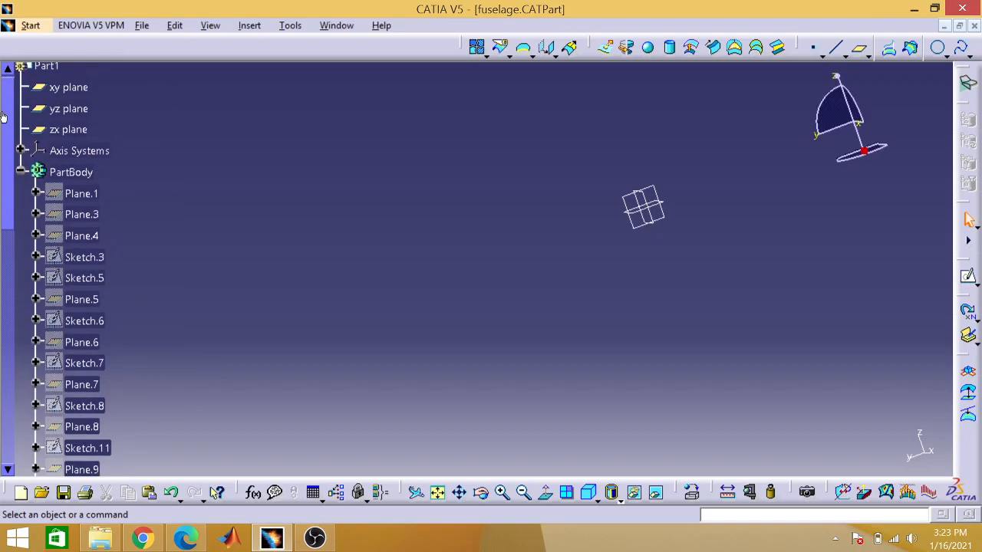
pyautogui.rightClick(92, 197)
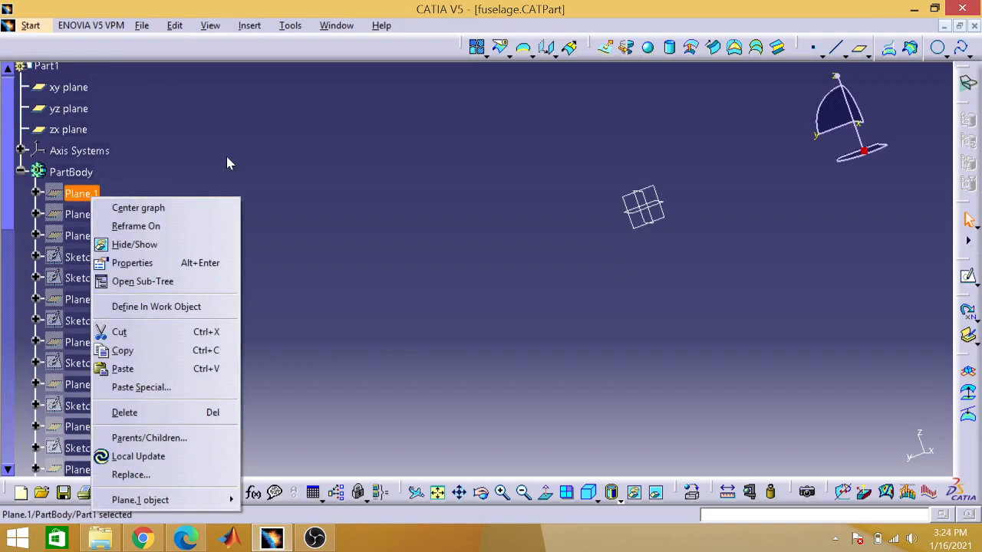
pyautogui.click(227, 162)
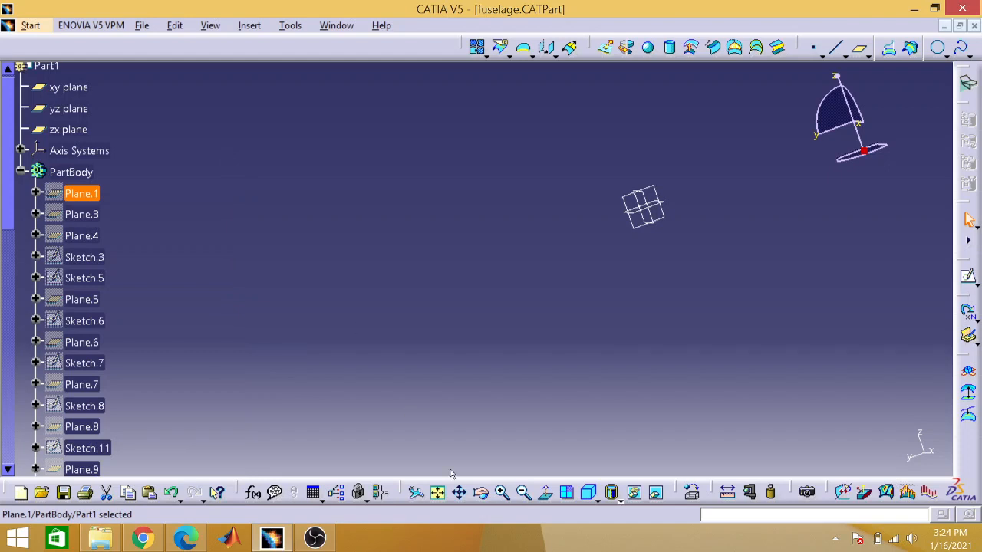
pyautogui.click(439, 493)
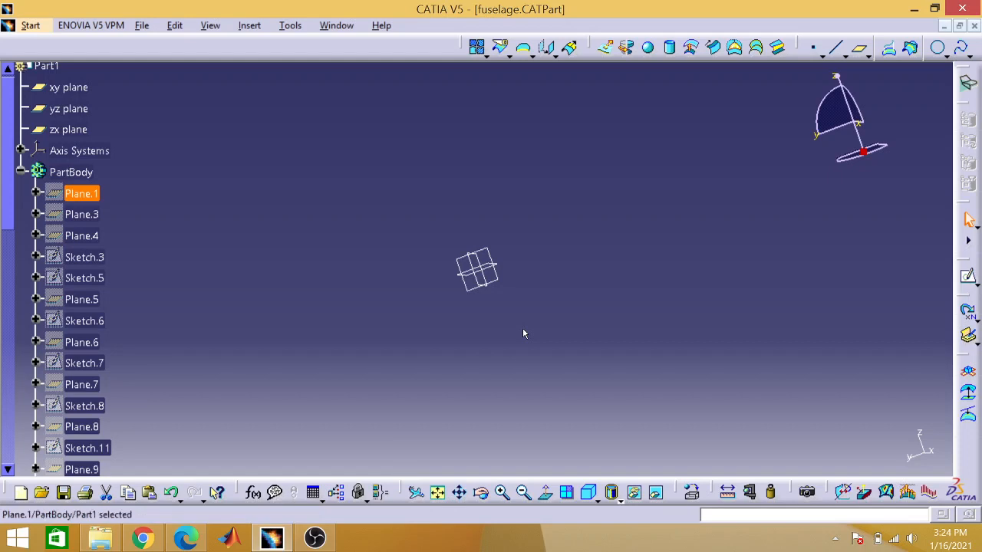
pyautogui.doubleClick(76, 194)
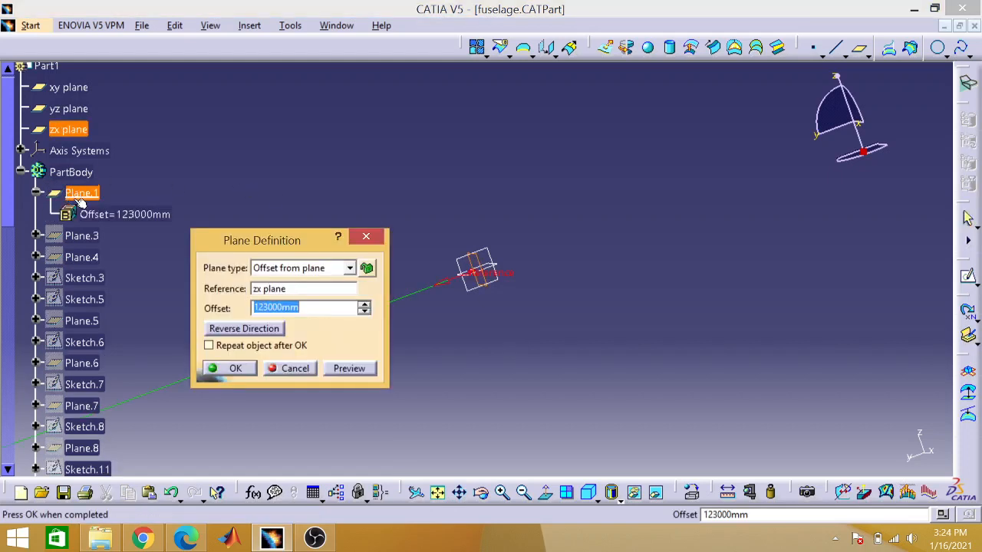
pyautogui.moveTo(229, 242); pyautogui.dragTo(226, 130)
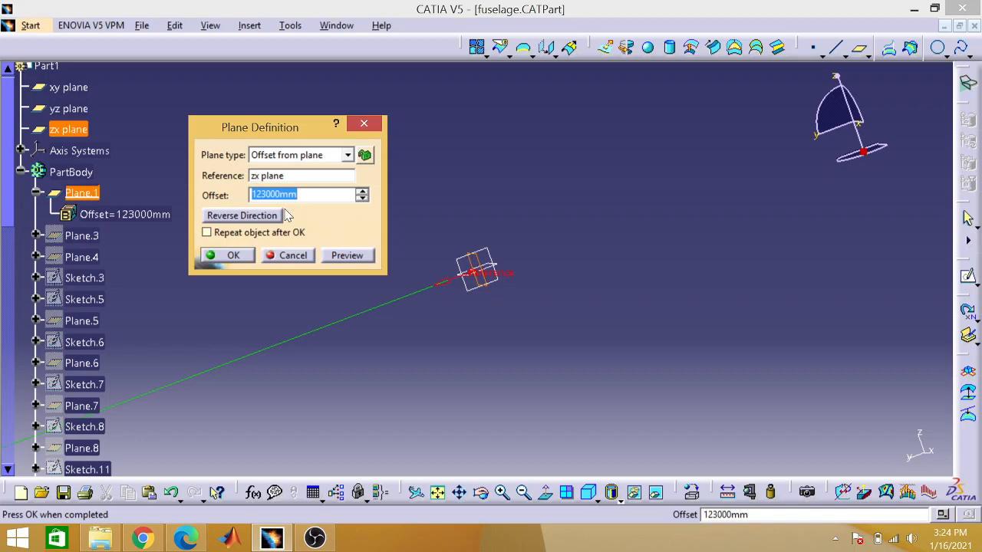
pyautogui.click(234, 255)
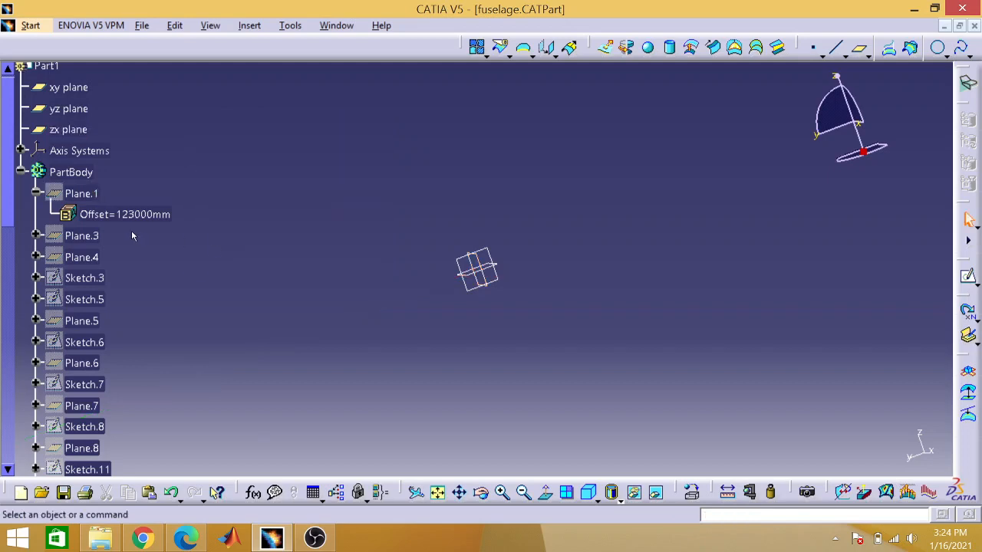
# Step: Show the hidden Plane.1 and fit all visible geometry in the view
pyautogui.rightClick(79, 195)
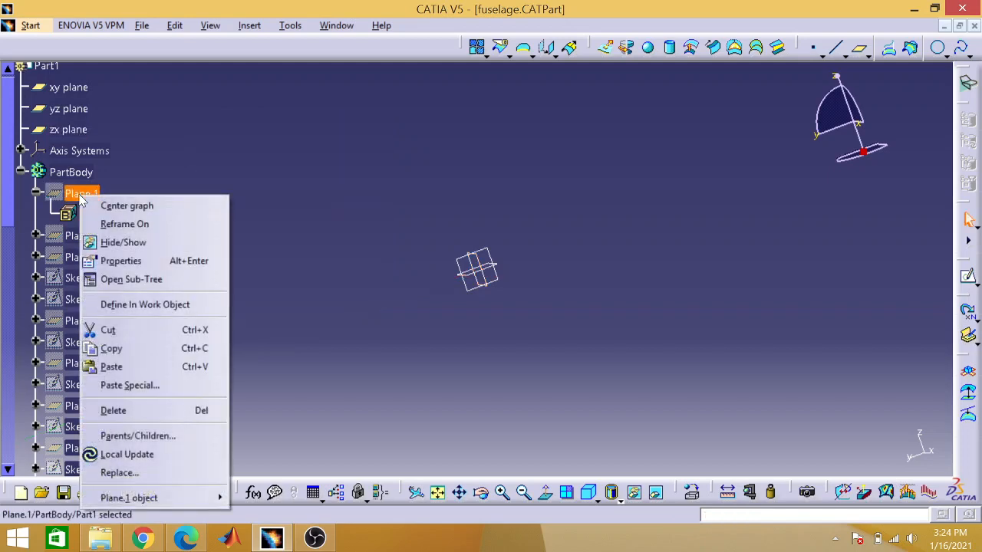
pyautogui.click(114, 243)
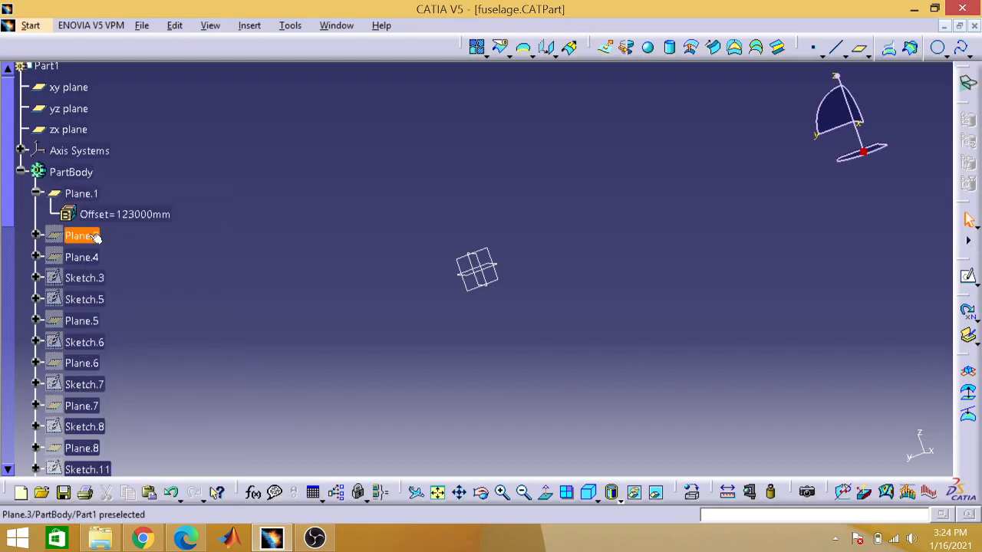
pyautogui.click(439, 494)
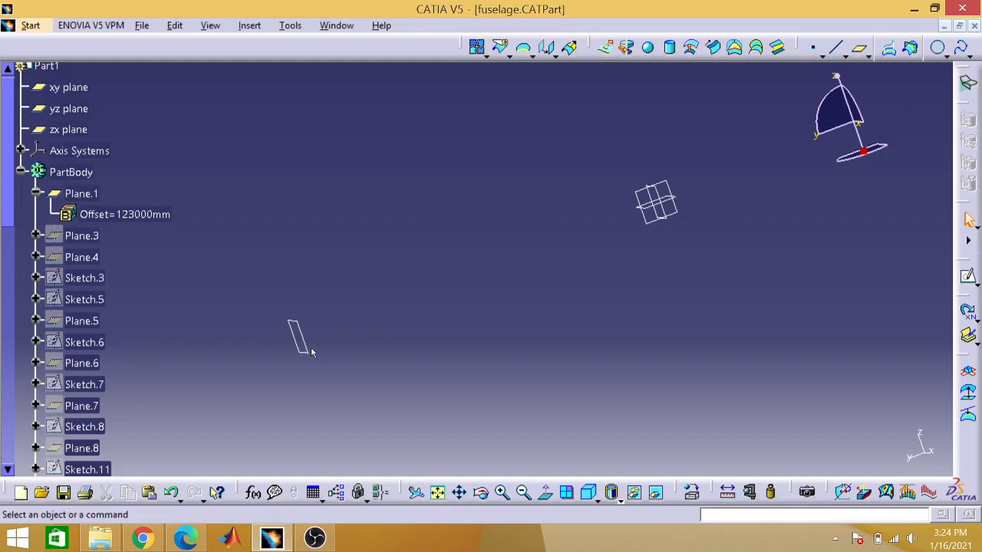
# Step: Show the hidden Plane.3, Plane.4 and Sketch.3 in the PartBody
pyautogui.rightClick(90, 235)
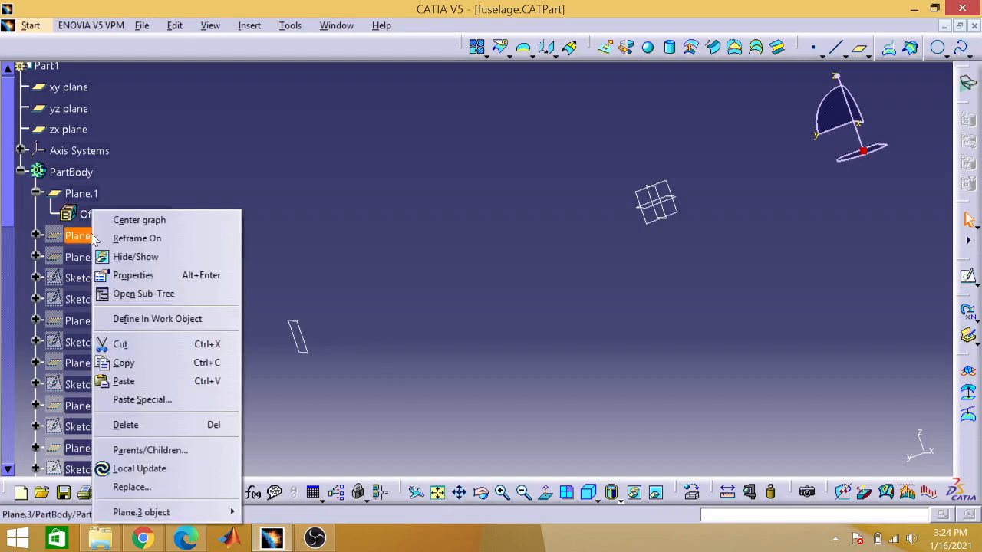
pyautogui.click(125, 259)
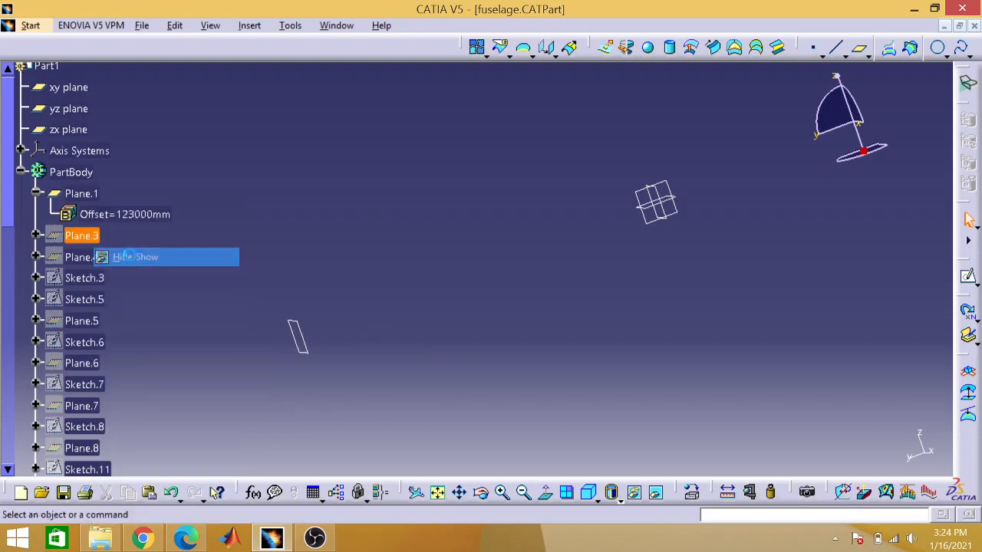
pyautogui.rightClick(104, 264)
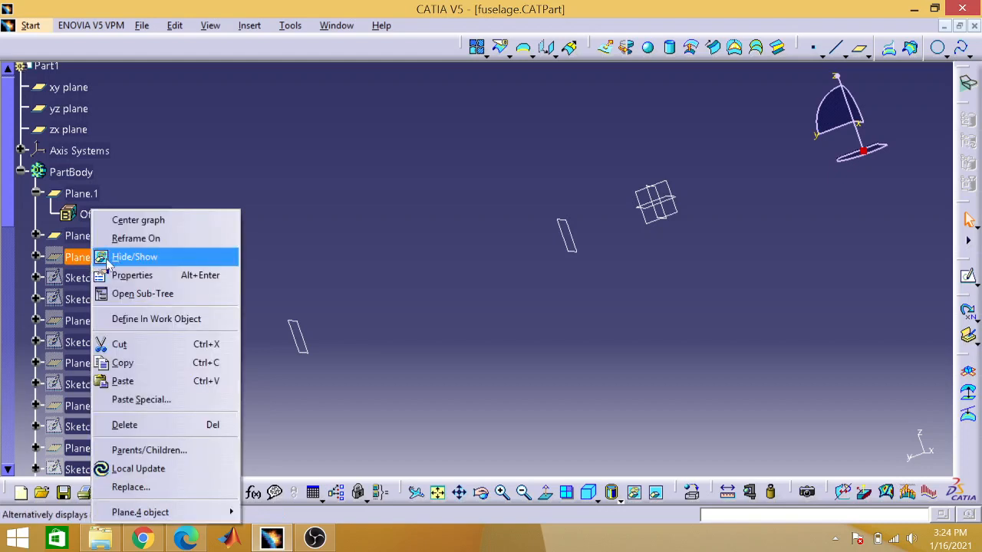
pyautogui.click(120, 258)
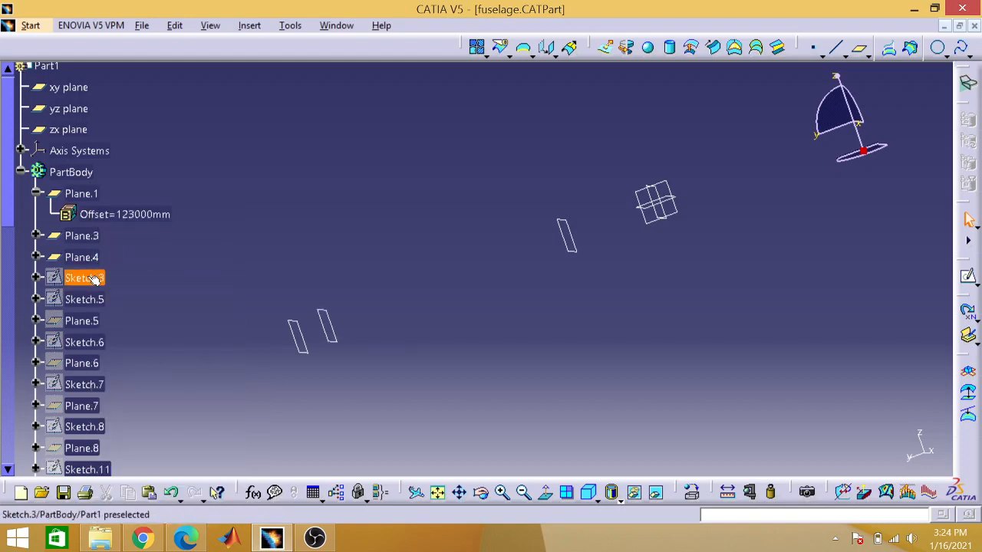
pyautogui.rightClick(92, 279)
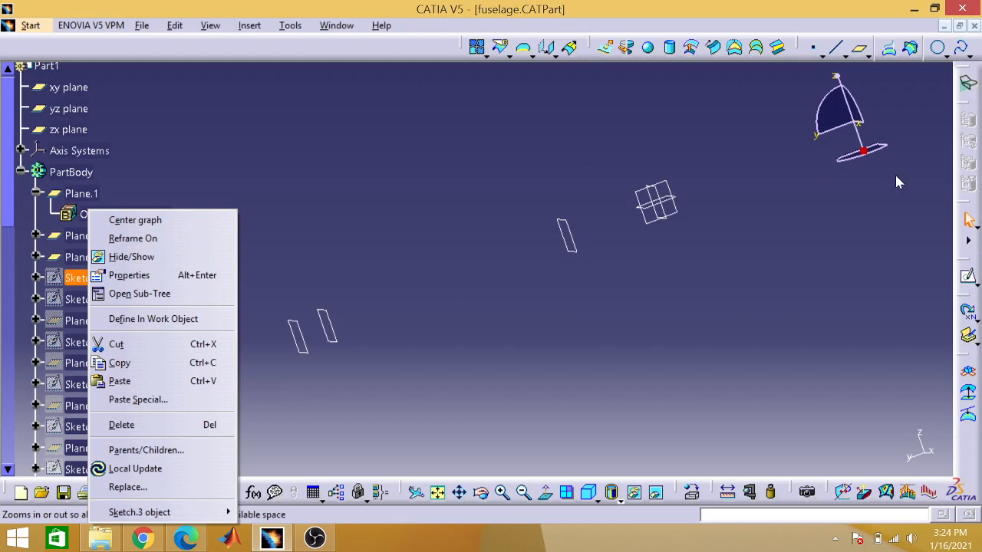
pyautogui.click(137, 263)
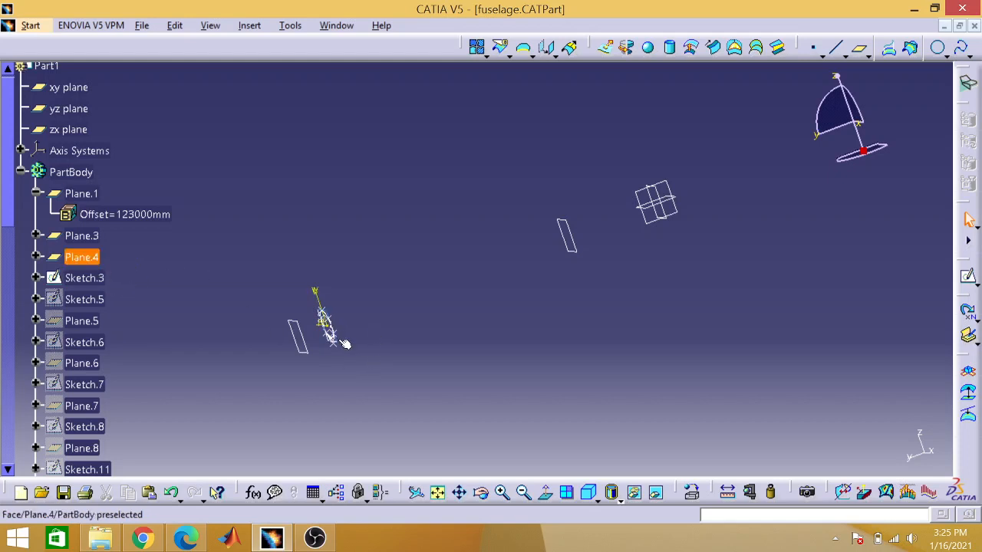
# Step: Open Sketch.3 to examine its closed spline, reference circle and dimensions up close, and return to the 3D view with nothing selected
pyautogui.click(99, 278)
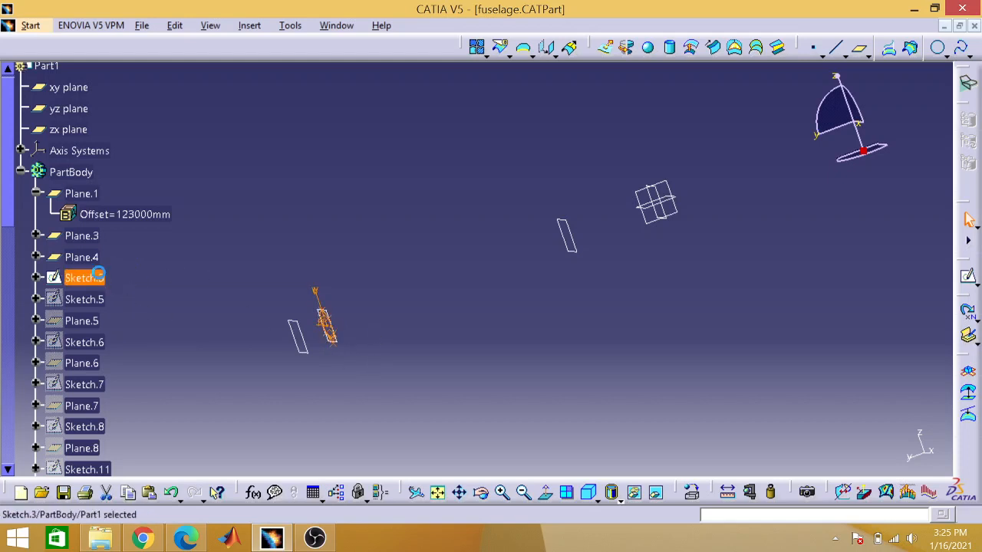
pyautogui.doubleClick(100, 276)
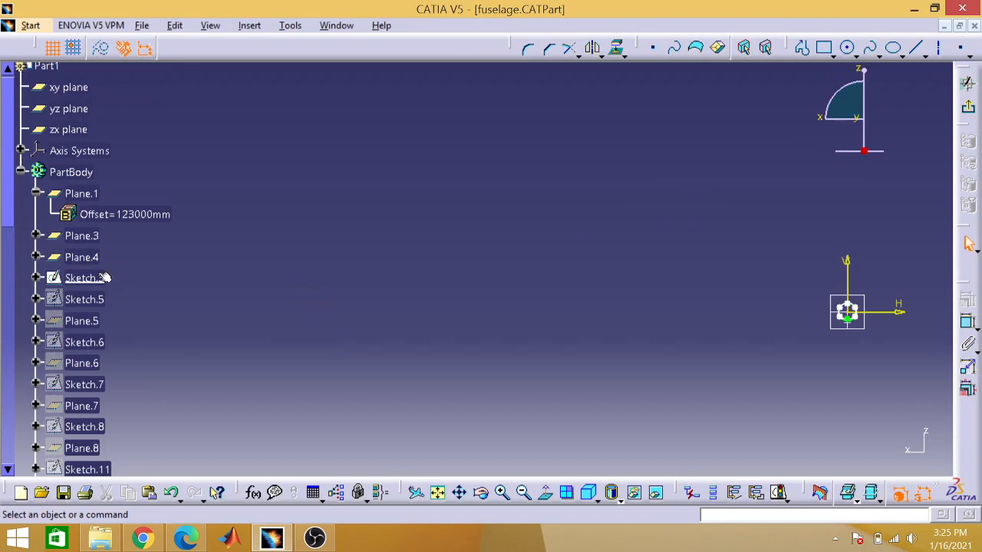
pyautogui.click(438, 493)
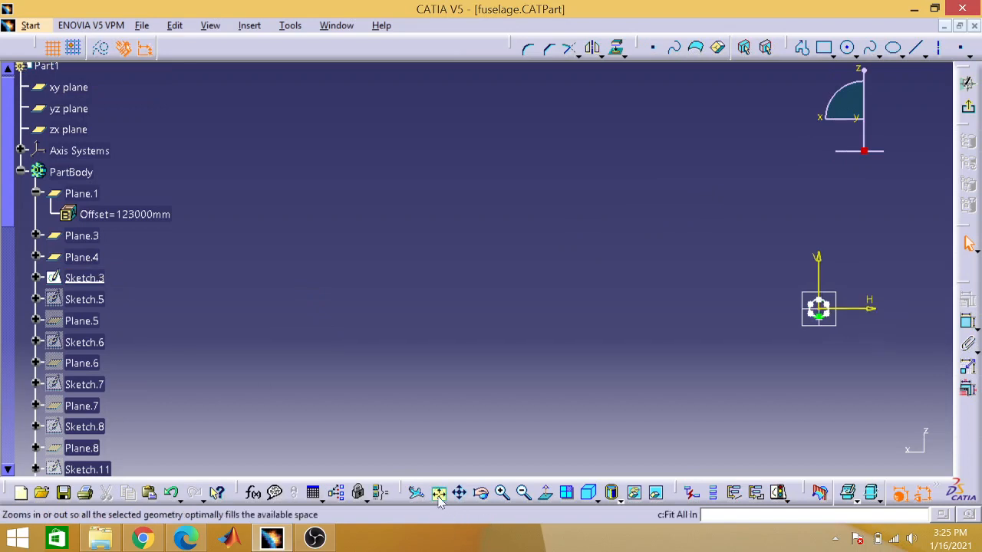
pyautogui.click(502, 493)
pyautogui.click(501, 493)
pyautogui.click(501, 493)
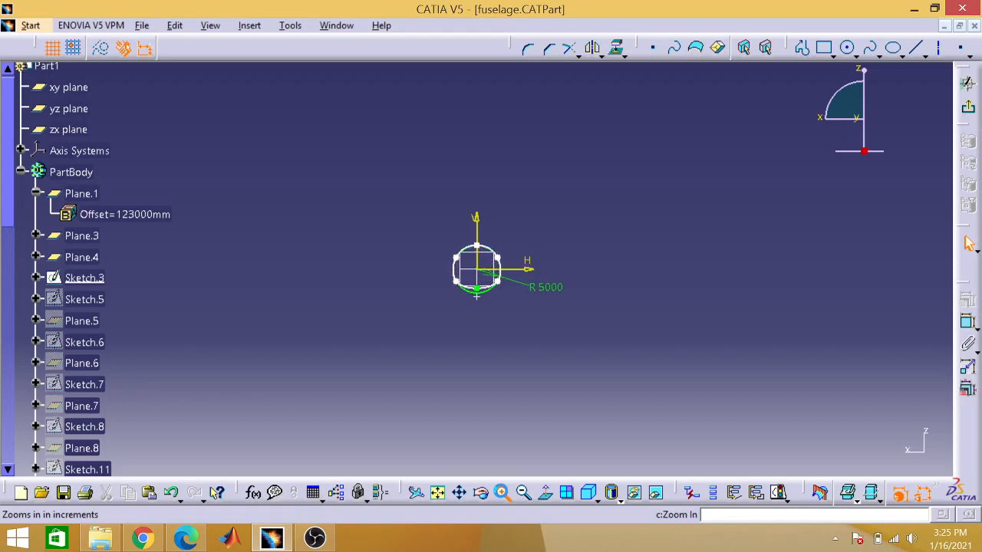
pyautogui.click(501, 493)
pyautogui.click(502, 493)
pyautogui.click(502, 493)
pyautogui.click(502, 493)
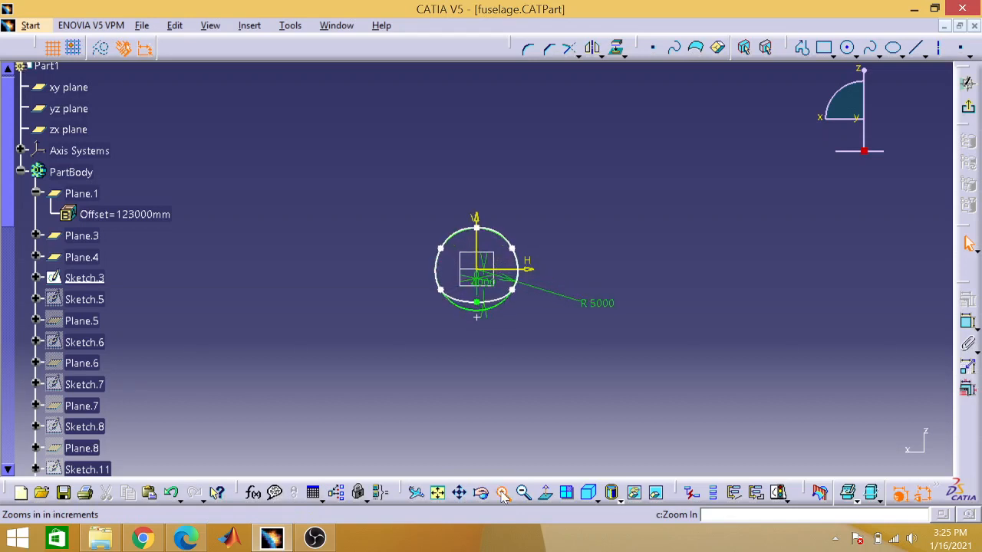
pyautogui.click(501, 493)
pyautogui.click(502, 493)
pyautogui.click(501, 493)
pyautogui.click(501, 493)
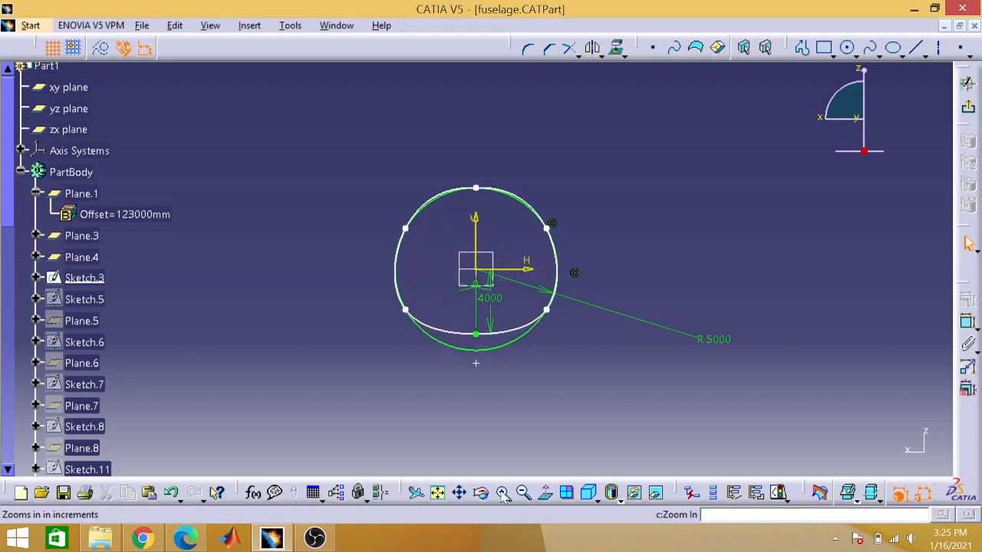
pyautogui.click(502, 494)
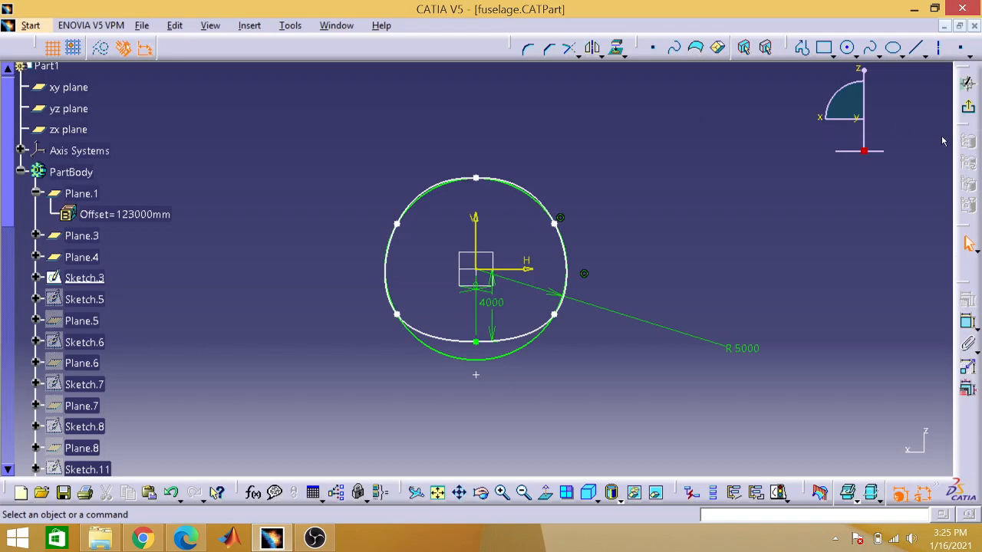
pyautogui.click(970, 112)
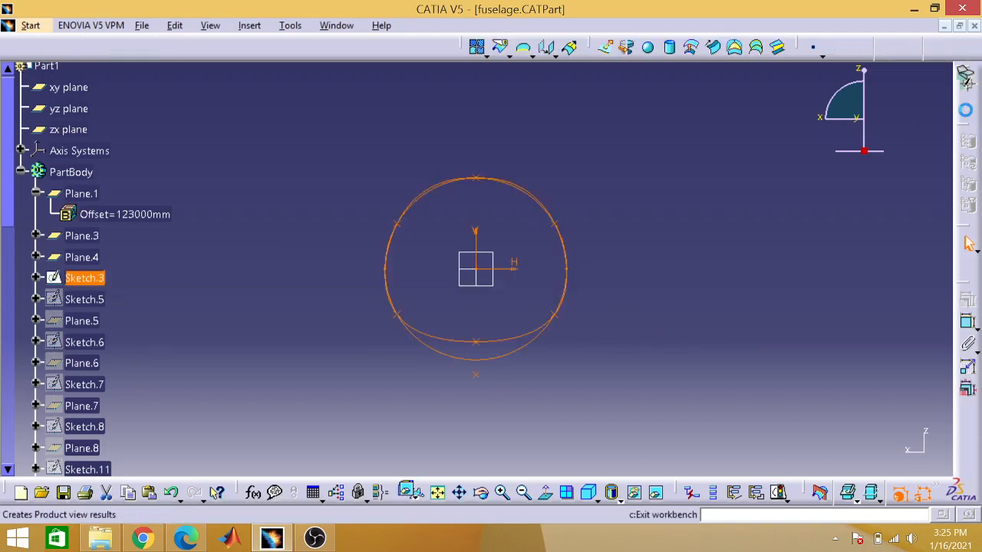
pyautogui.click(438, 492)
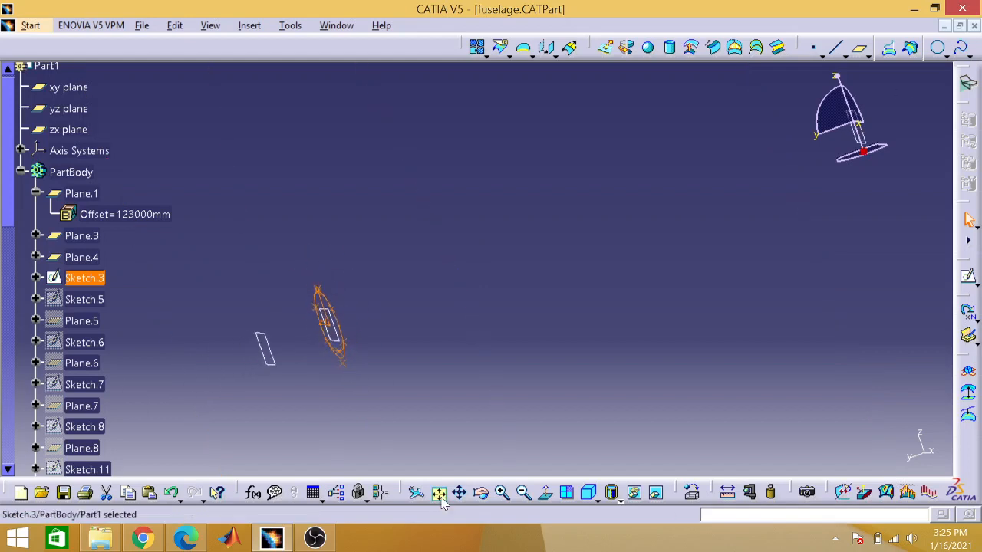
pyautogui.click(444, 418)
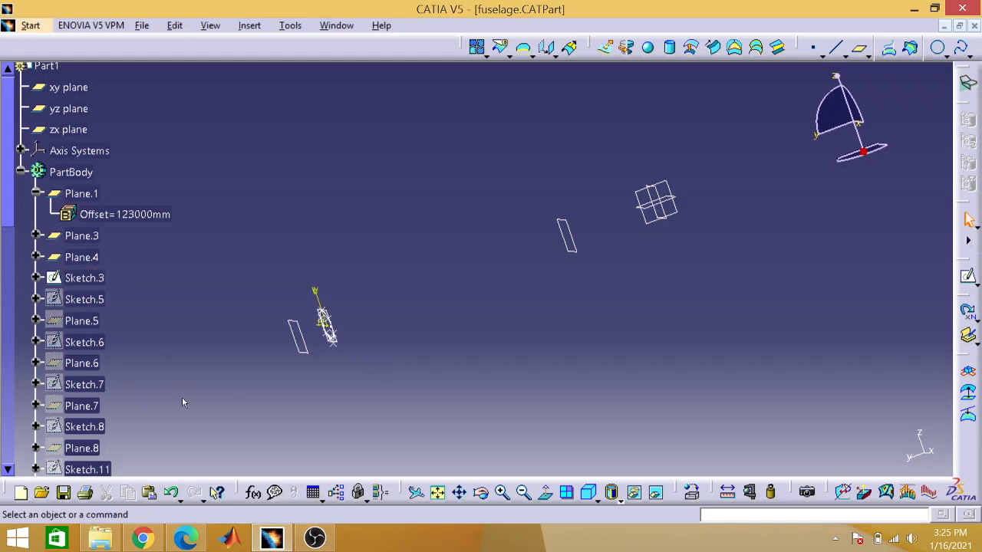
# Step: Reopen Sketch.3 and inspect the control points of its spline around the reference circle
pyautogui.doubleClick(96, 280)
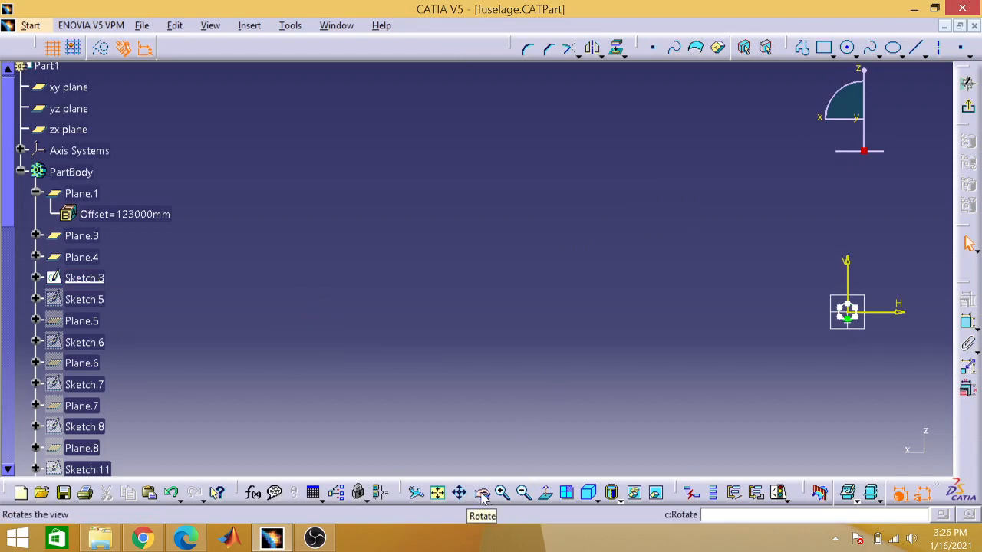
pyautogui.click(437, 492)
pyautogui.click(502, 493)
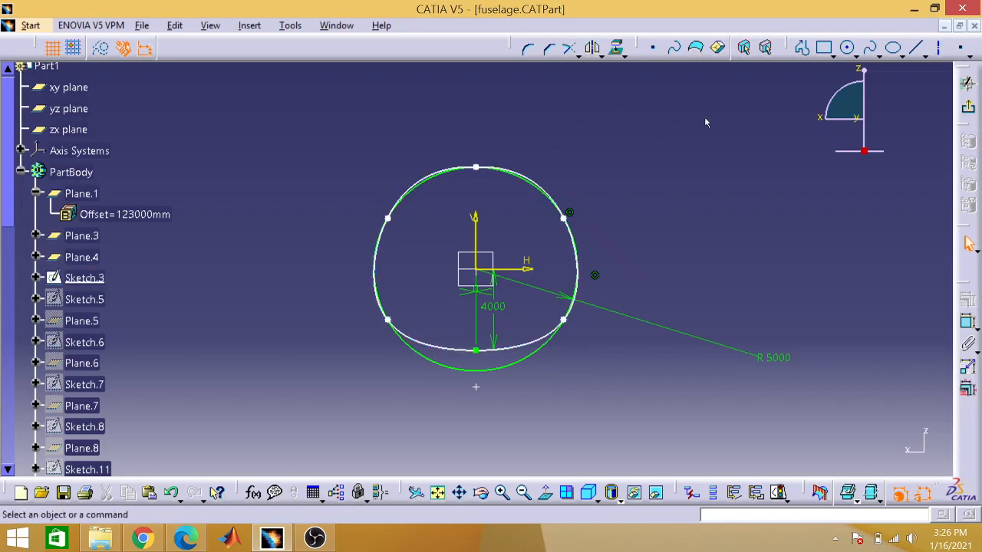
# Step: Dimension the horizontal distance from the spline's upper-right control point to the sketch's vertical axis in Sketch.3
pyautogui.click(569, 217)
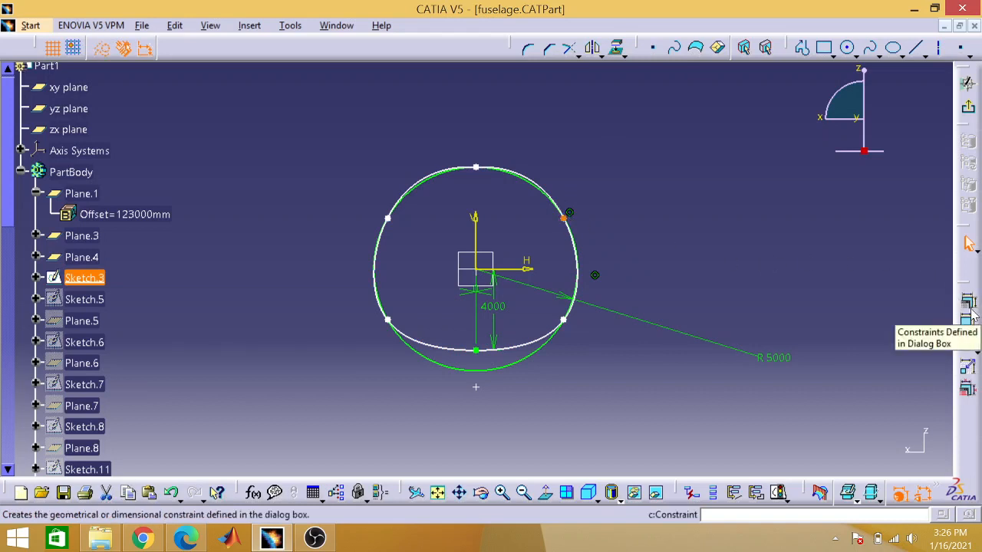
pyautogui.click(476, 353)
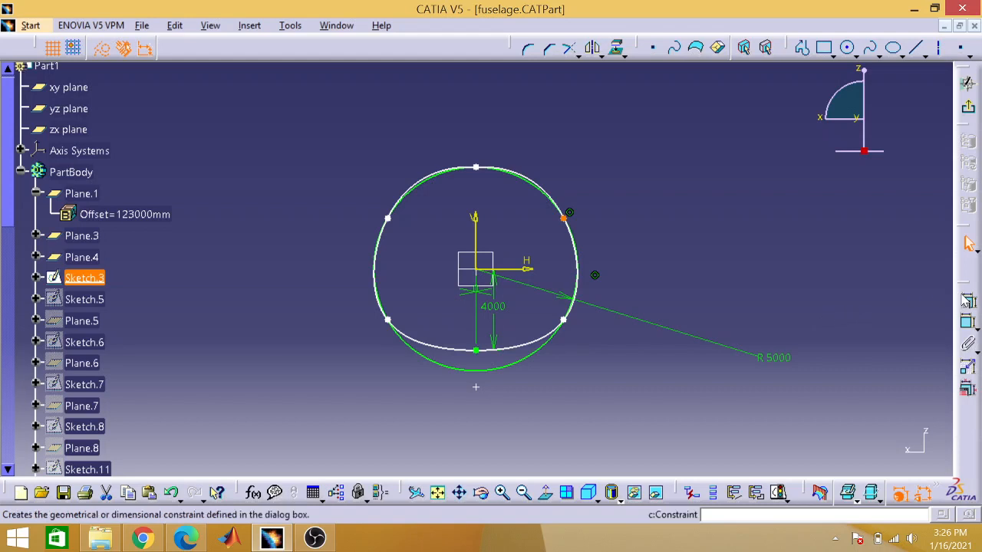
pyautogui.click(964, 299)
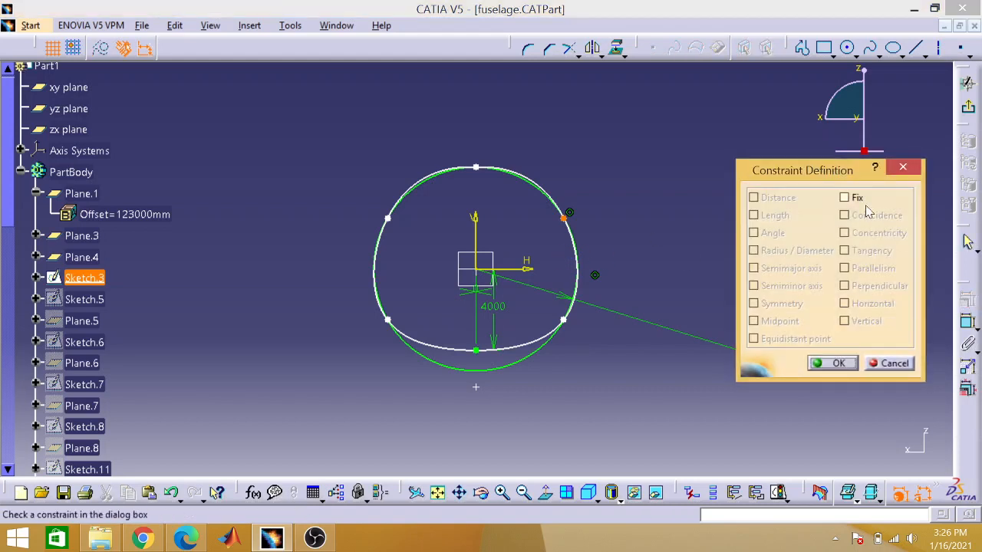
pyautogui.click(894, 173)
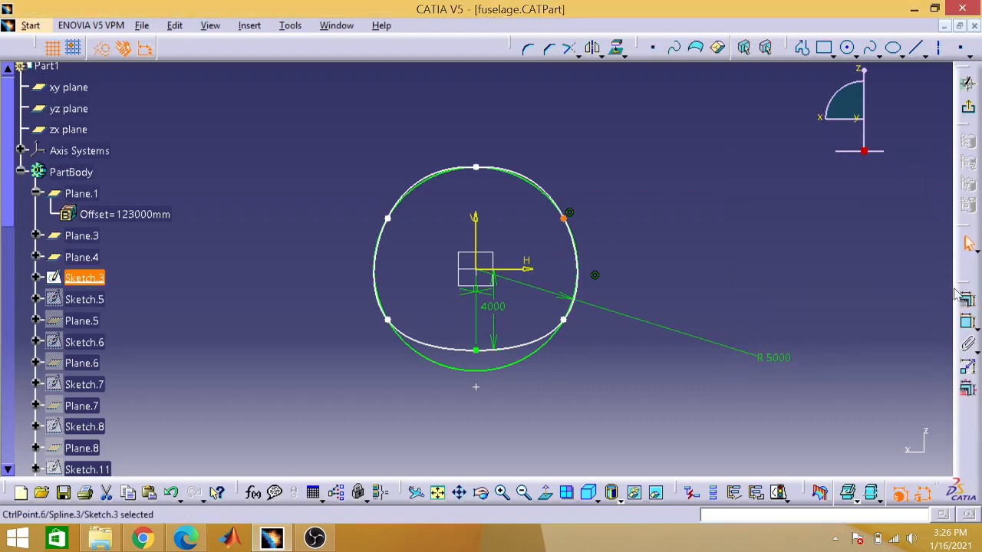
pyautogui.click(966, 322)
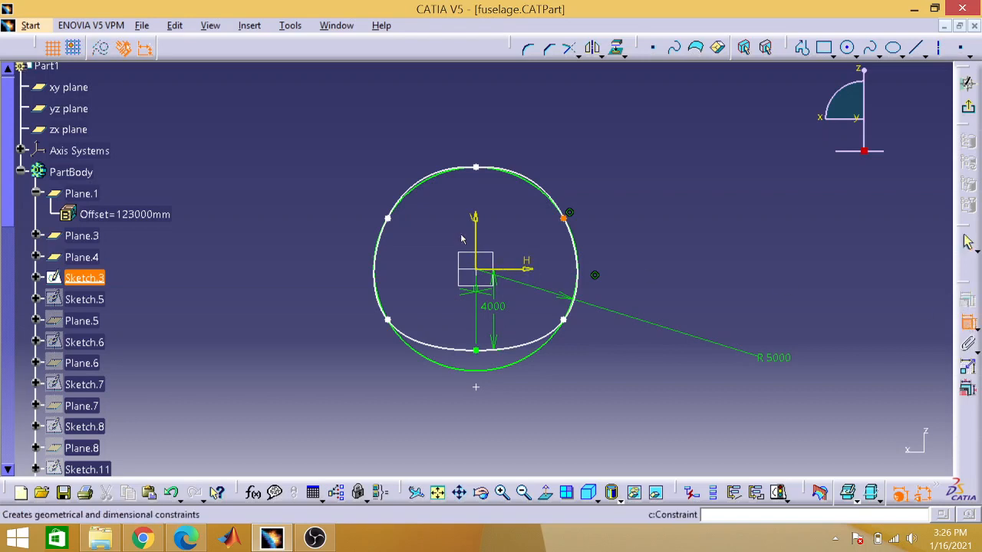
pyautogui.click(477, 230)
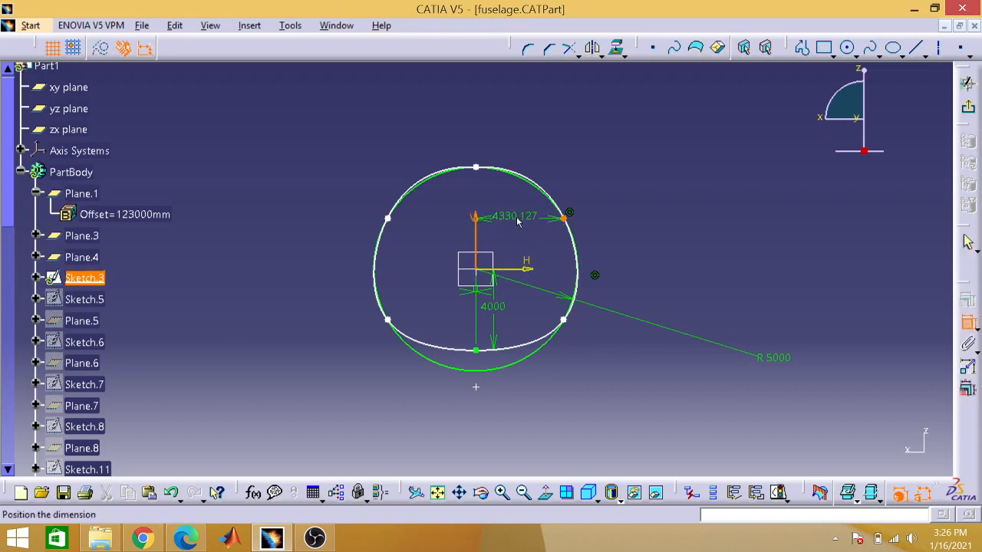
pyautogui.click(518, 222)
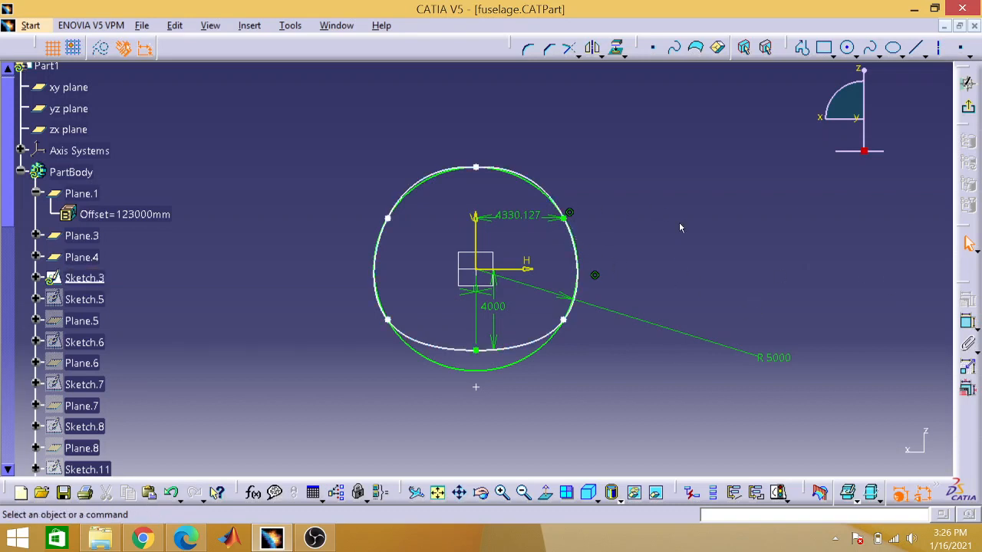
# Step: Dimension the spline's lower-right control point to both the horizontal and the vertical sketch axis
pyautogui.click(967, 325)
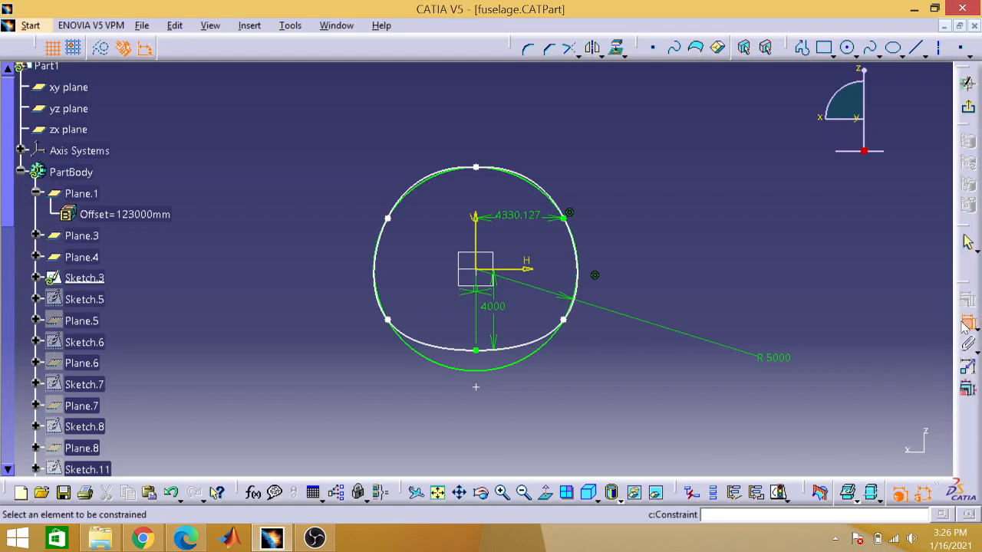
pyautogui.click(563, 318)
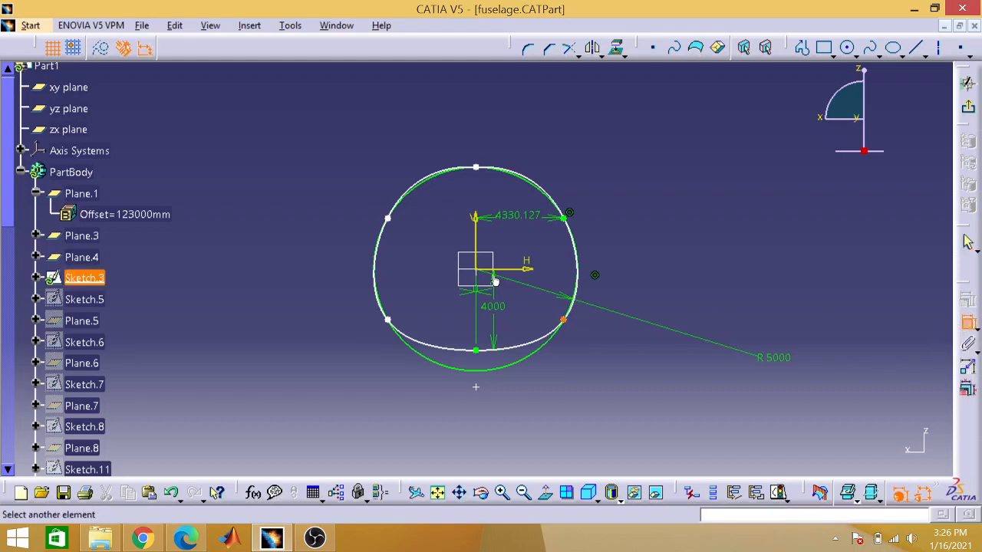
pyautogui.click(519, 275)
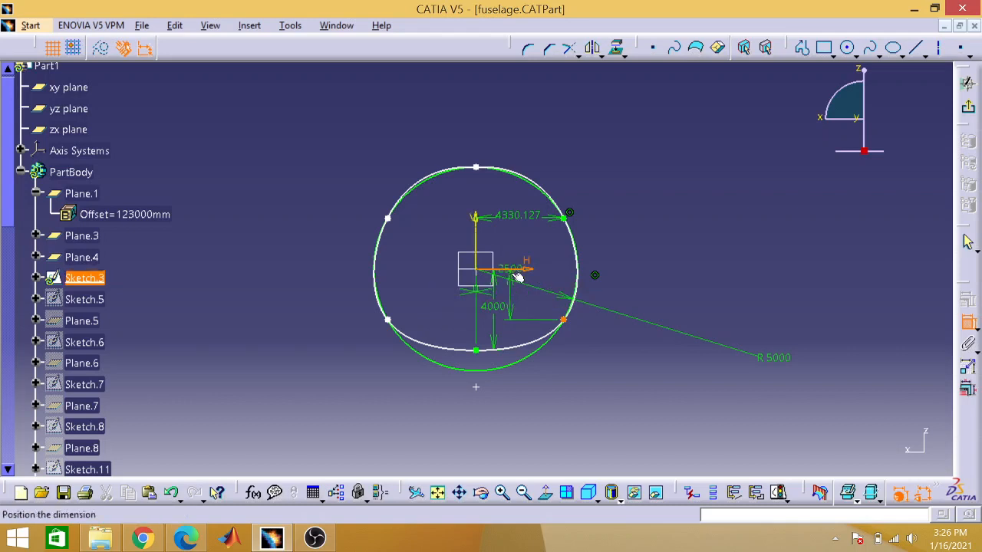
pyautogui.click(516, 293)
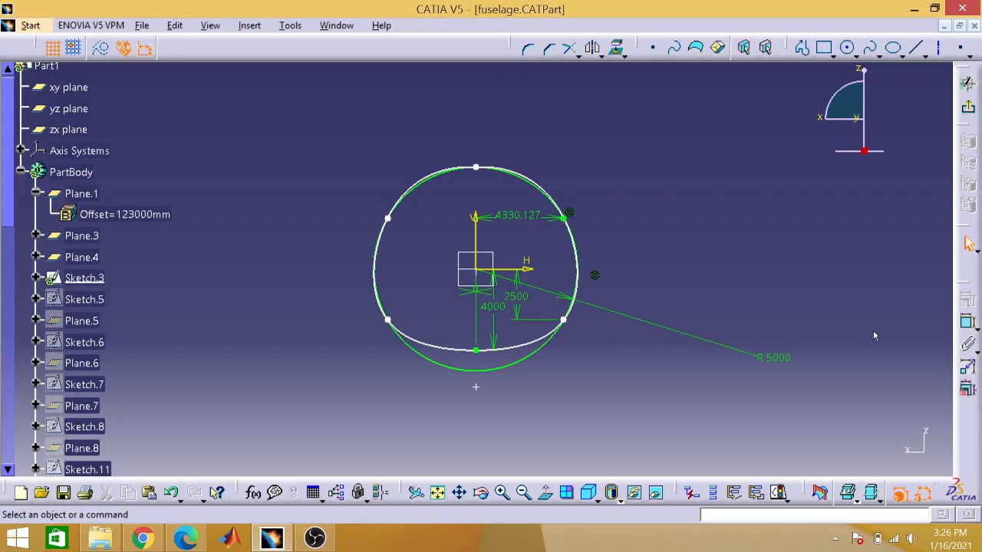
pyautogui.click(966, 322)
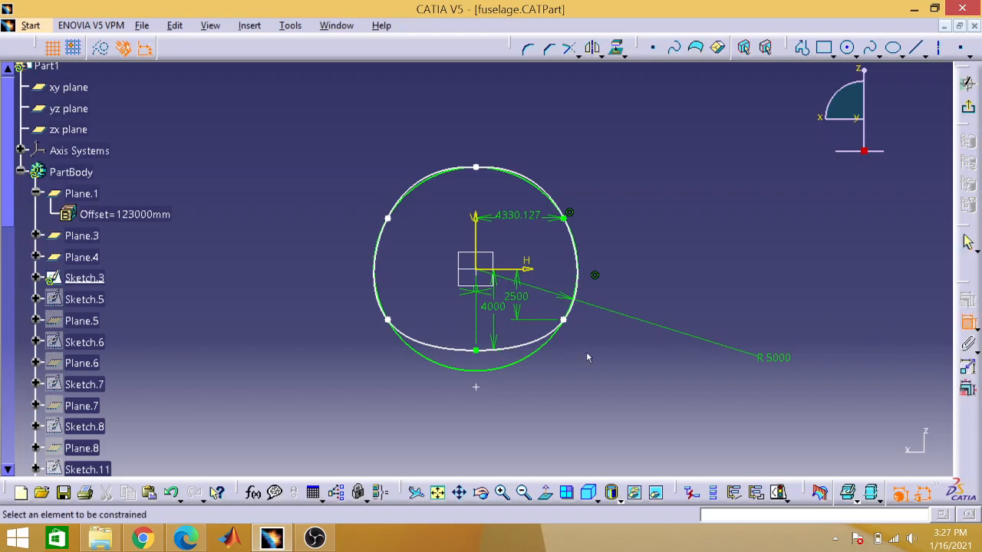
pyautogui.click(564, 322)
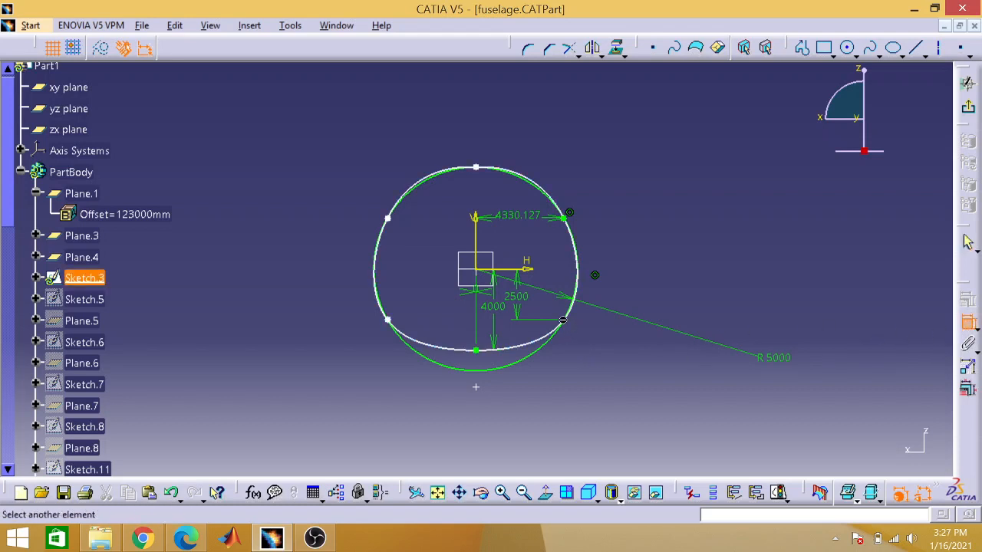
pyautogui.click(475, 243)
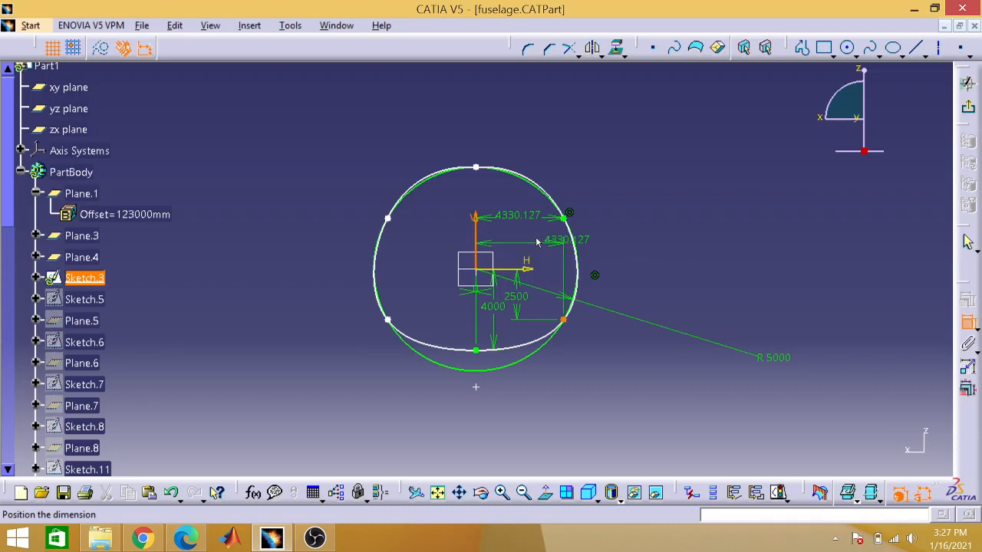
pyautogui.click(583, 240)
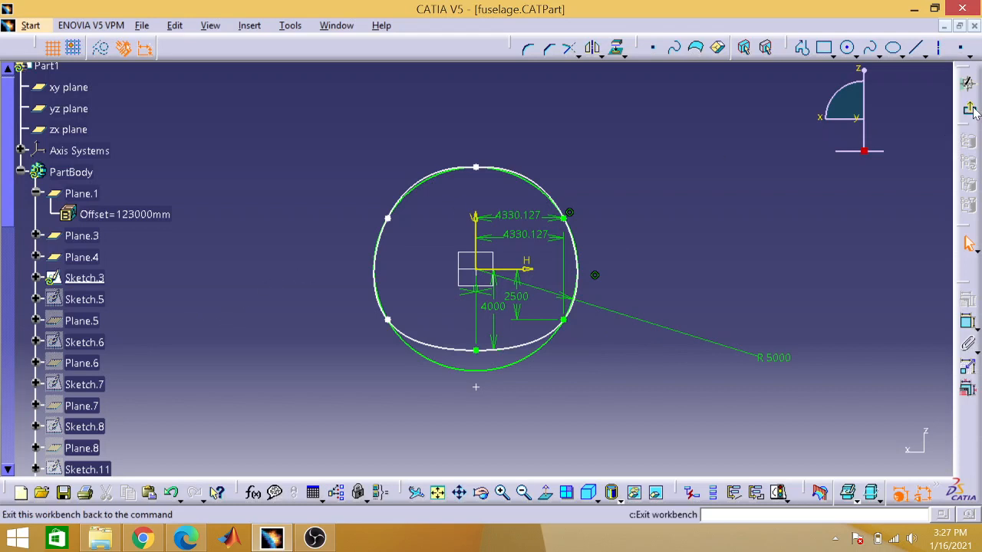
# Step: Leave Sketch.3 with nothing selected and show the hidden Sketch.5 in the PartBody
pyautogui.click(967, 83)
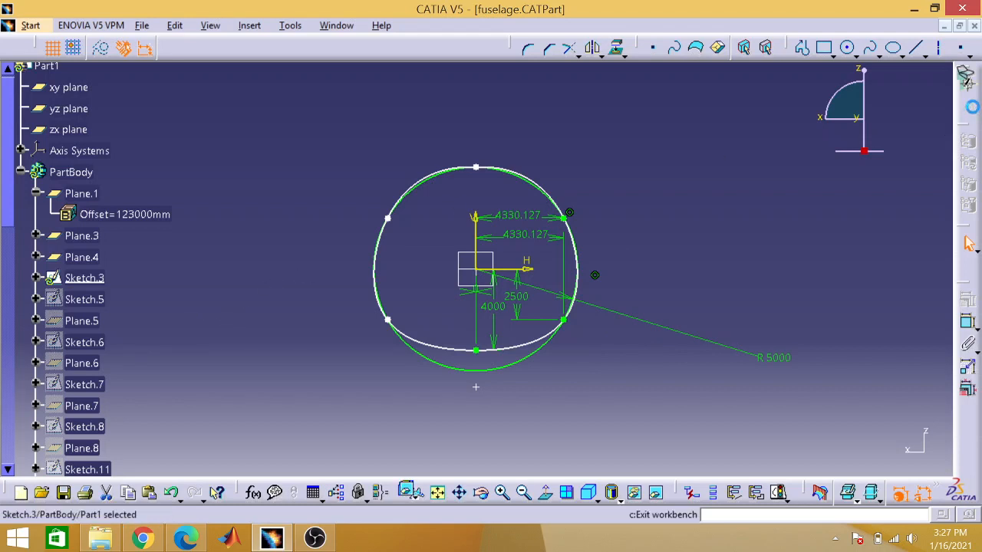
pyautogui.click(437, 491)
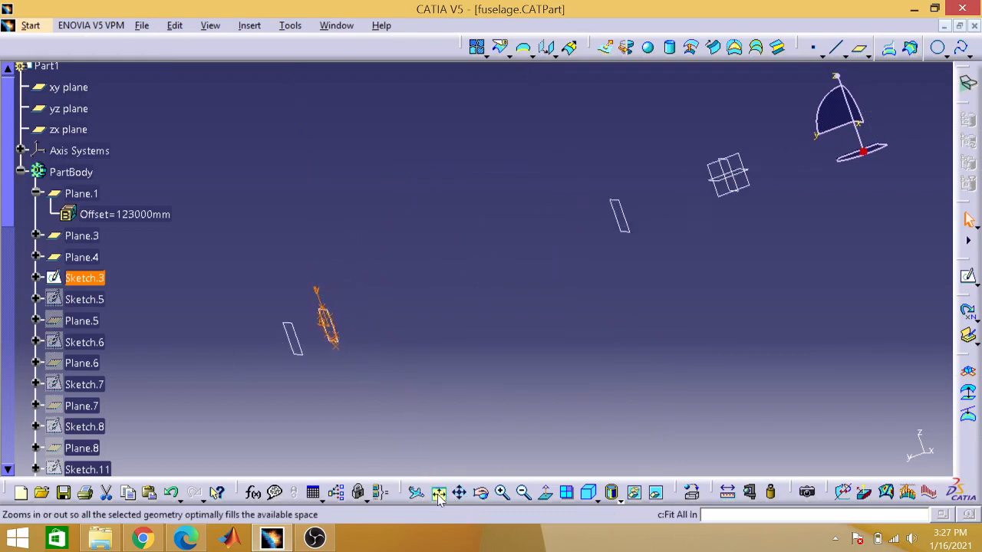
pyautogui.click(427, 423)
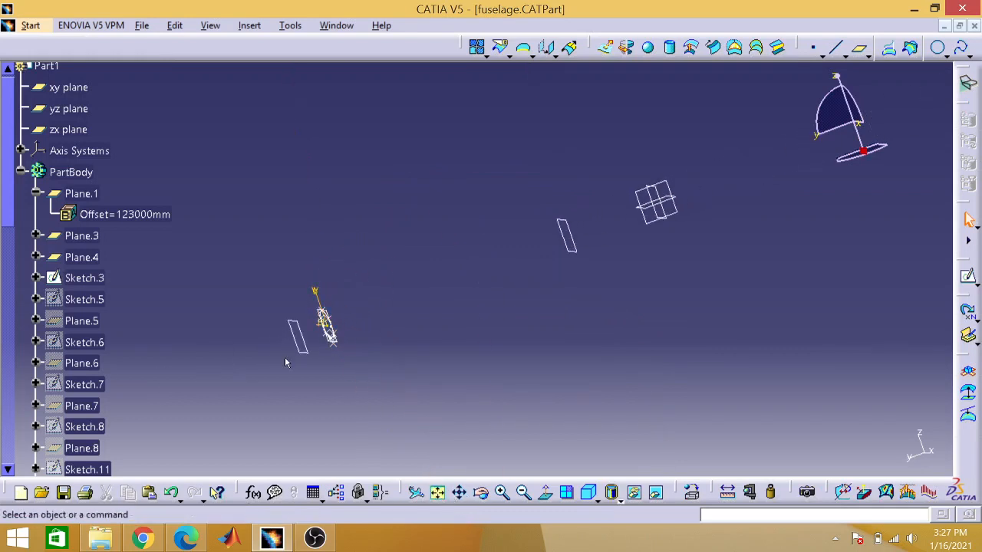
pyautogui.rightClick(86, 300)
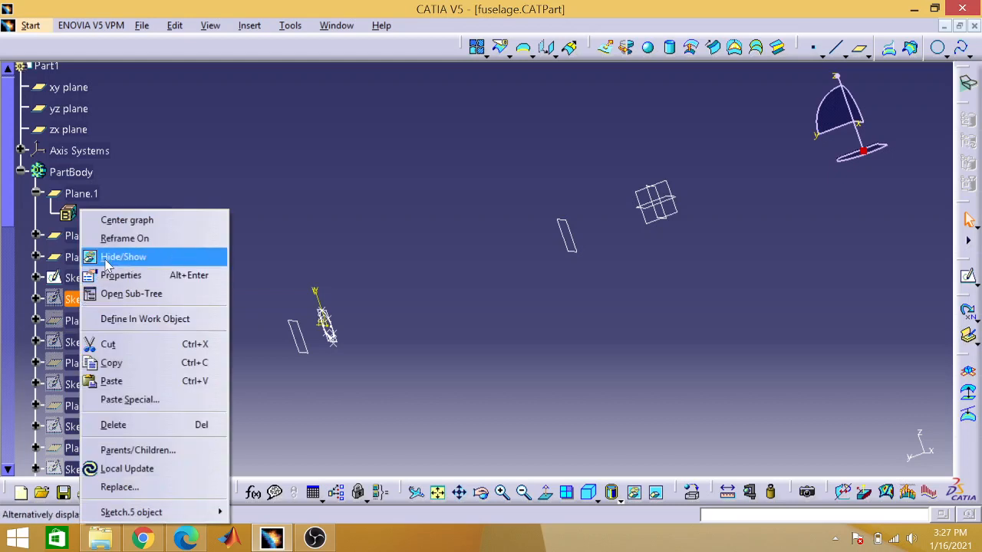
pyautogui.click(108, 263)
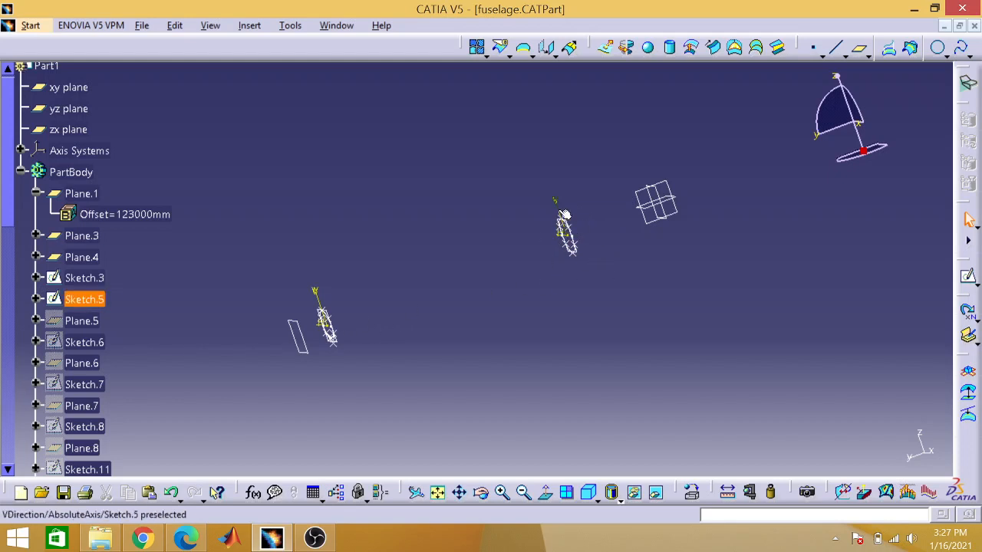
# Step: Open Sketch.5 to examine its geometry, and return to the 3D view with nothing selected
pyautogui.doubleClick(86, 299)
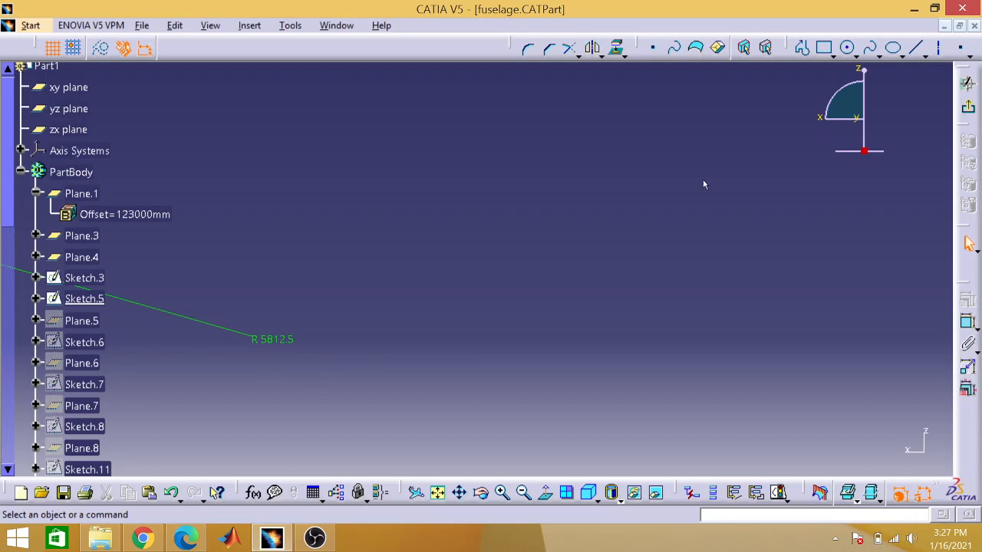
pyautogui.click(967, 83)
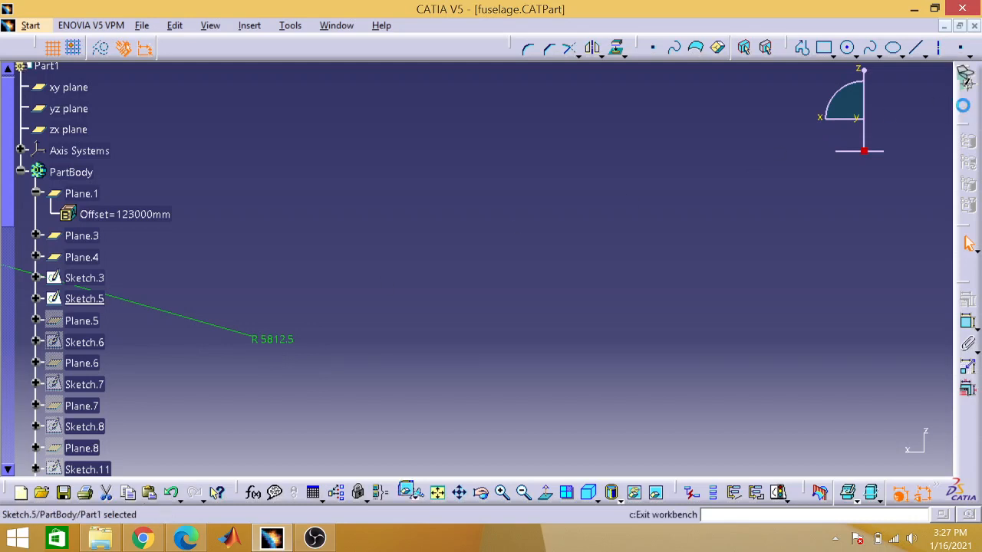
pyautogui.click(438, 492)
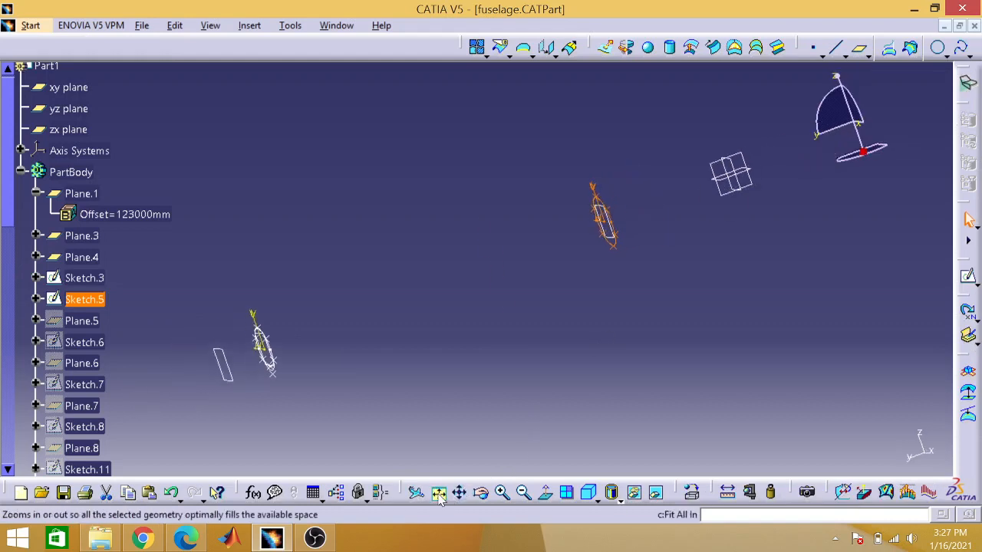
pyautogui.click(496, 398)
# Step: Show the hidden Plane.5 and Sketch.6 in the PartBody
pyautogui.rightClick(80, 321)
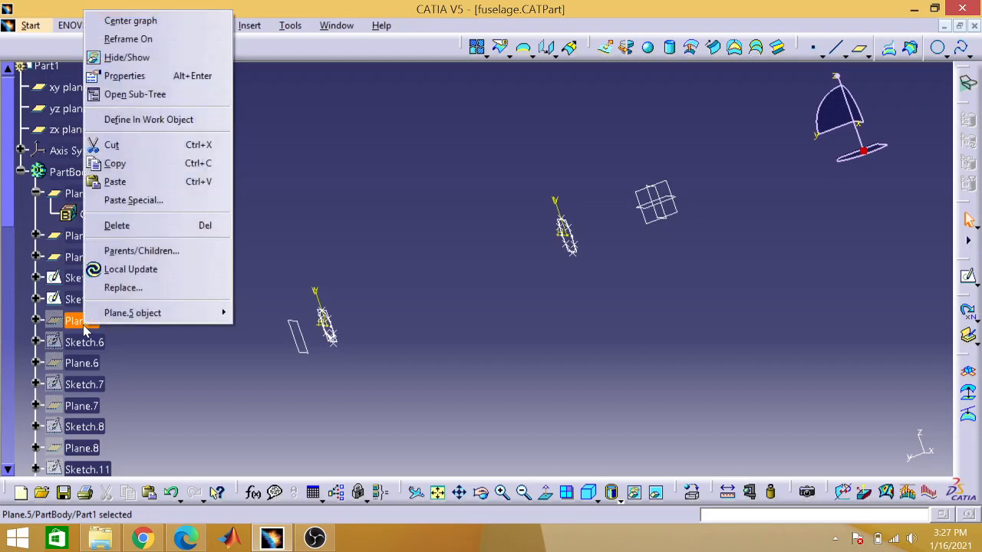
pyautogui.click(126, 58)
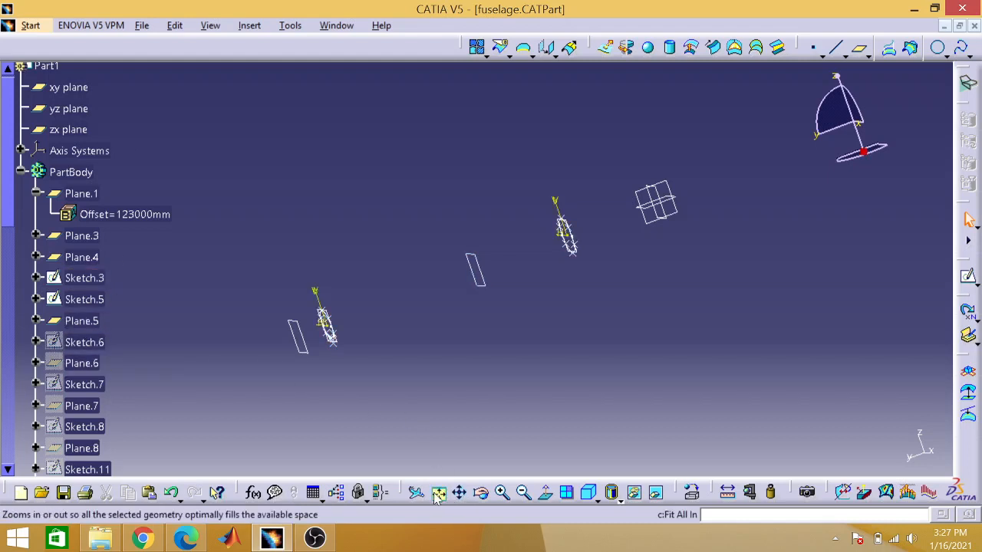
pyautogui.rightClick(94, 344)
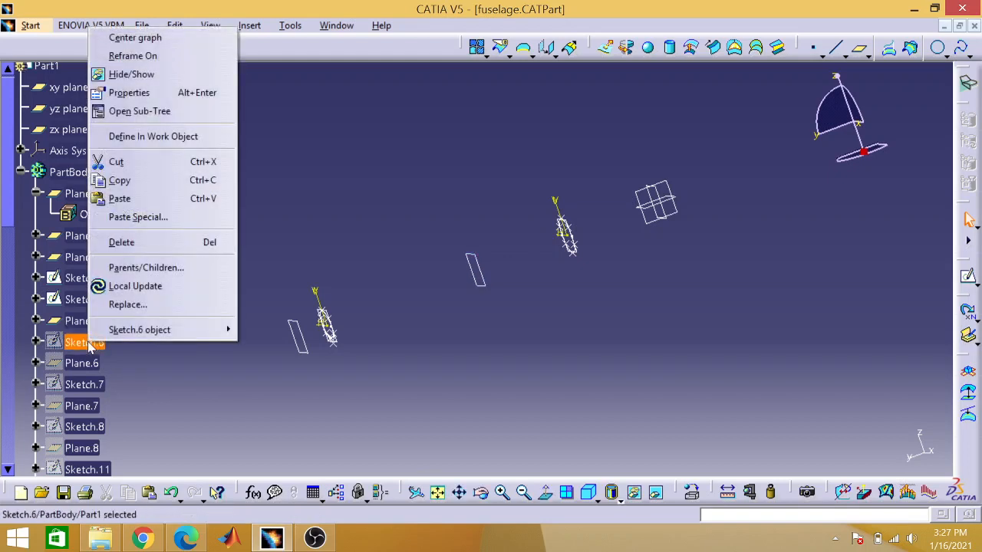
pyautogui.click(138, 75)
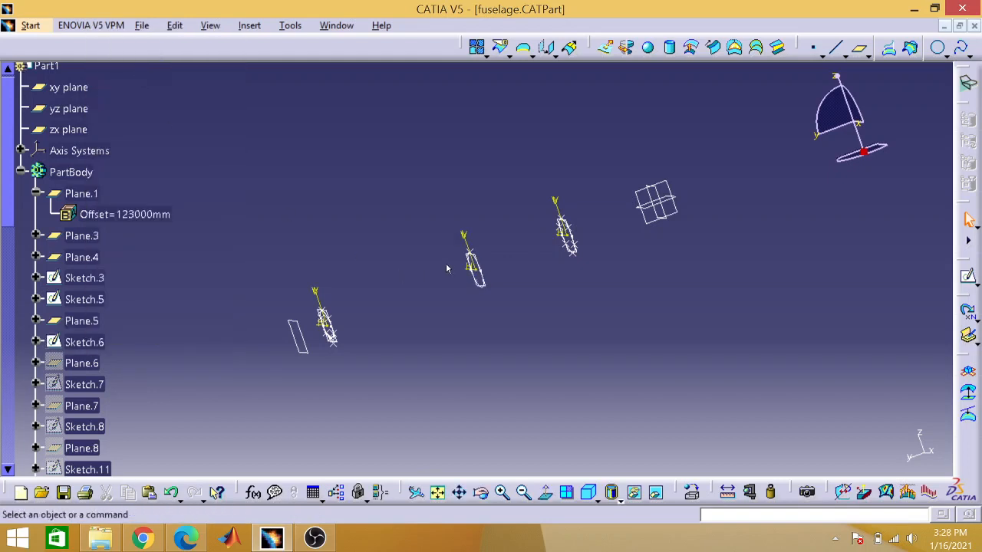
# Step: Show the hidden Plane.6 and Sketch.7 in the PartBody
pyautogui.rightClick(83, 362)
pyautogui.click(129, 98)
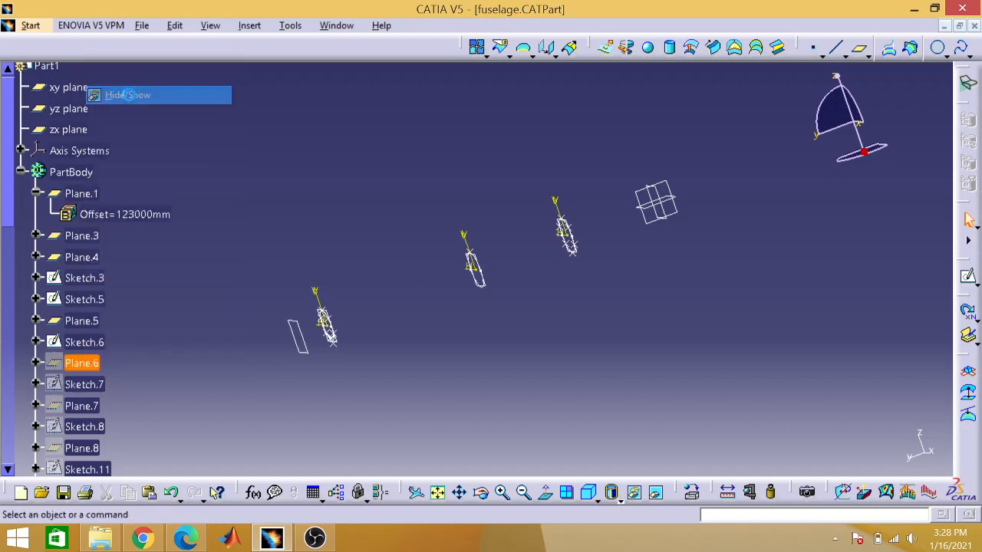
pyautogui.rightClick(84, 385)
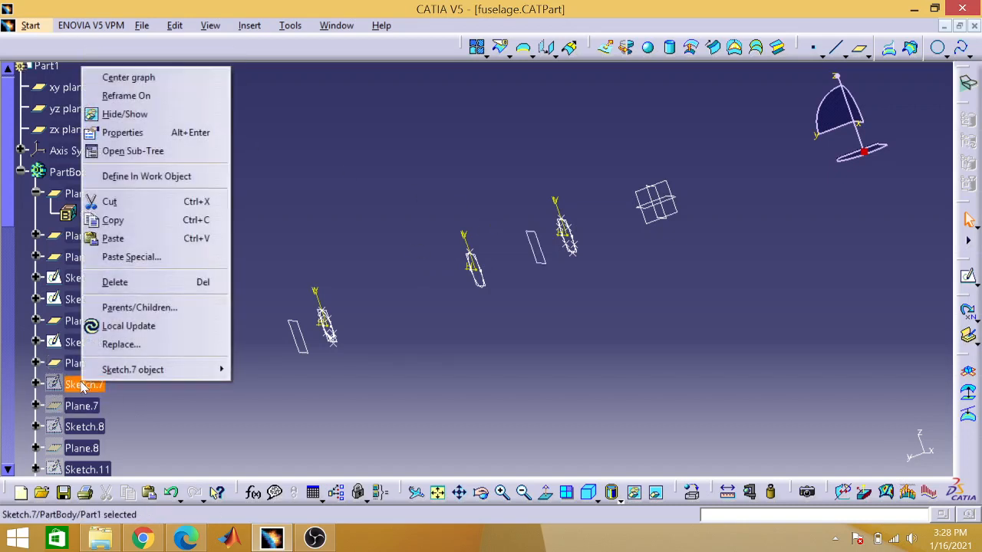
pyautogui.click(143, 115)
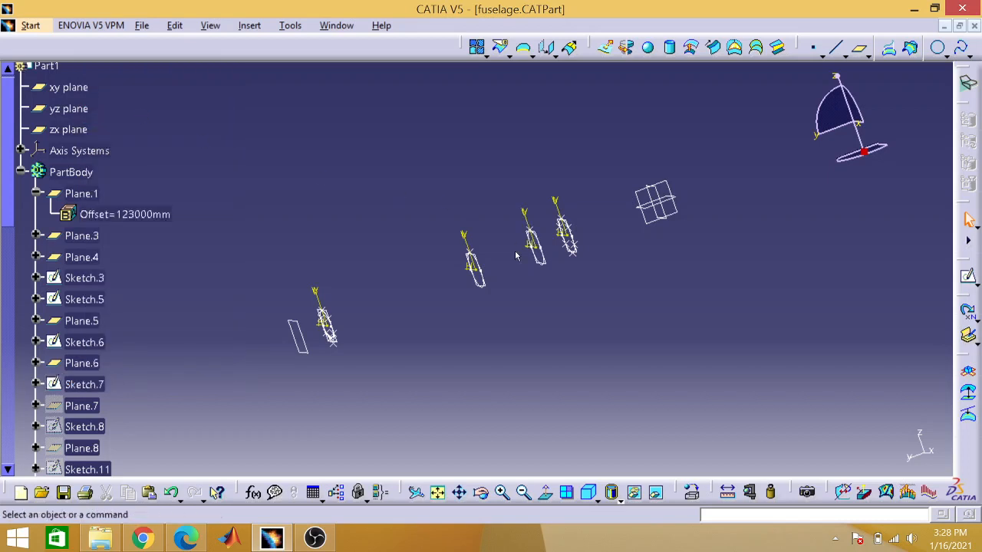
# Step: Show the hidden Plane.7, Sketch.8 and Plane.8 in the PartBody
pyautogui.rightClick(88, 406)
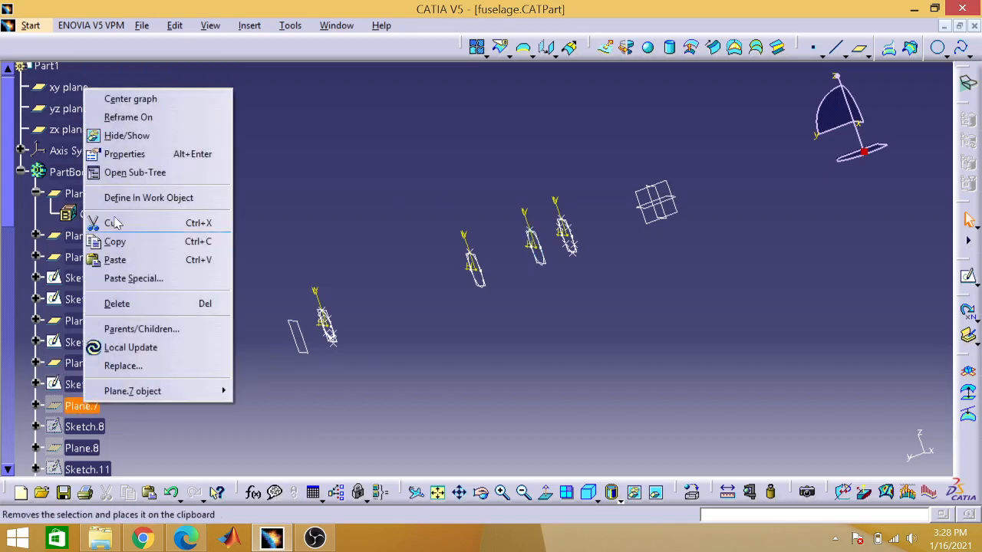
pyautogui.click(152, 140)
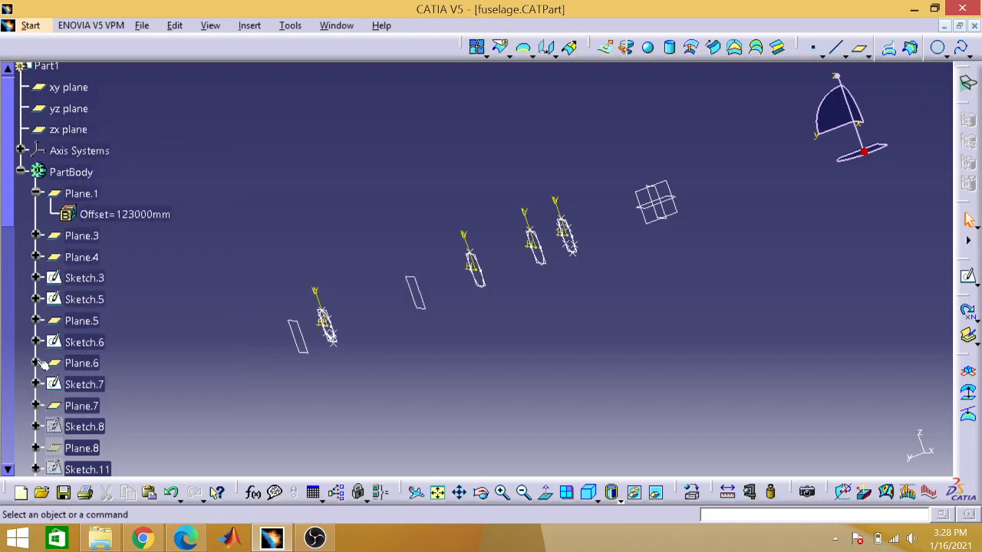
pyautogui.click(88, 425)
pyautogui.rightClick(87, 424)
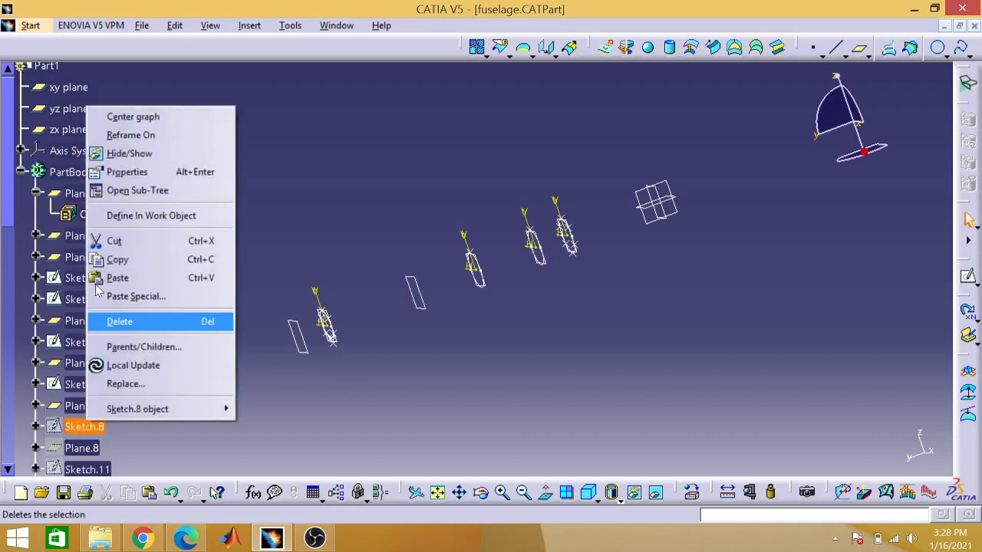
pyautogui.click(130, 157)
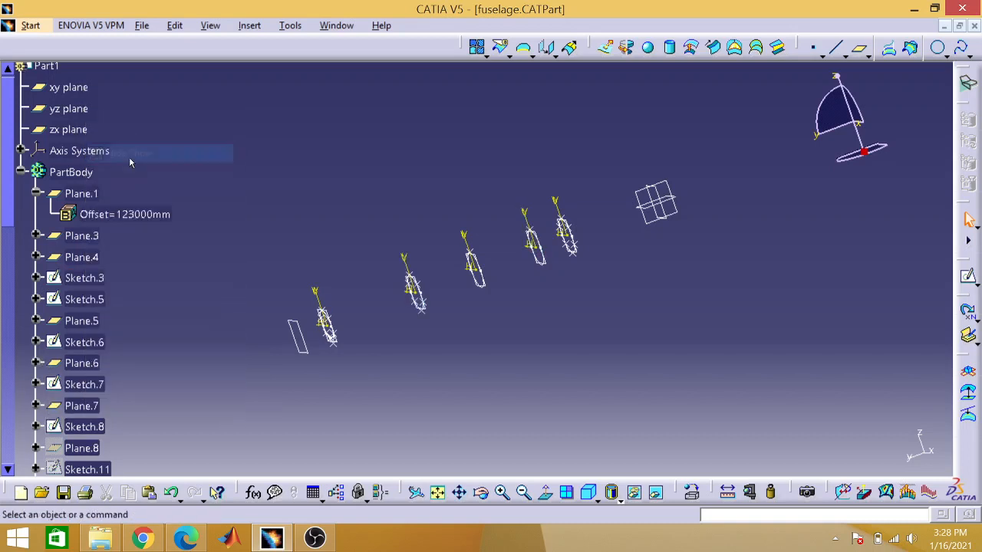
pyautogui.rightClick(94, 450)
pyautogui.click(135, 178)
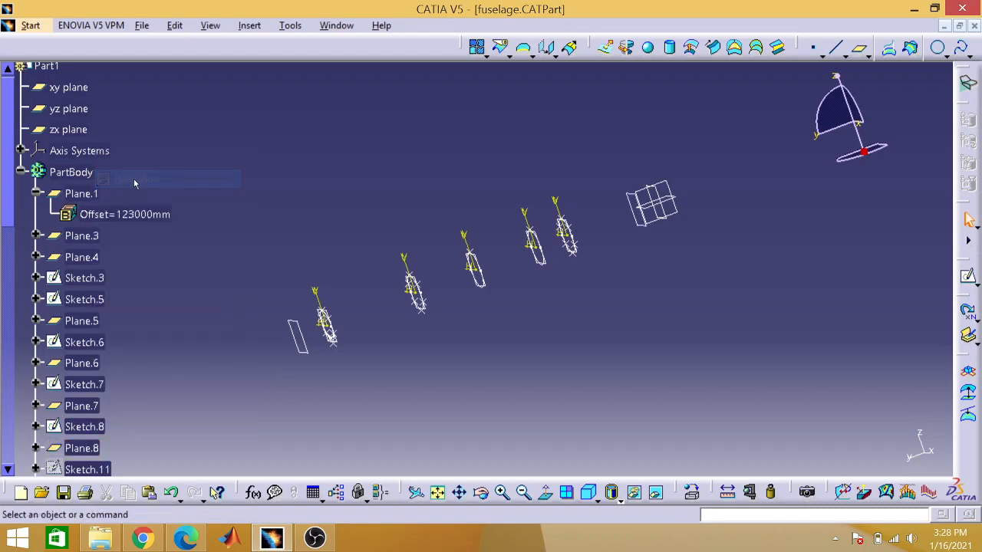
# Step: Show the hidden Sketch.11 and Plane.9 in the PartBody
pyautogui.rightClick(82, 469)
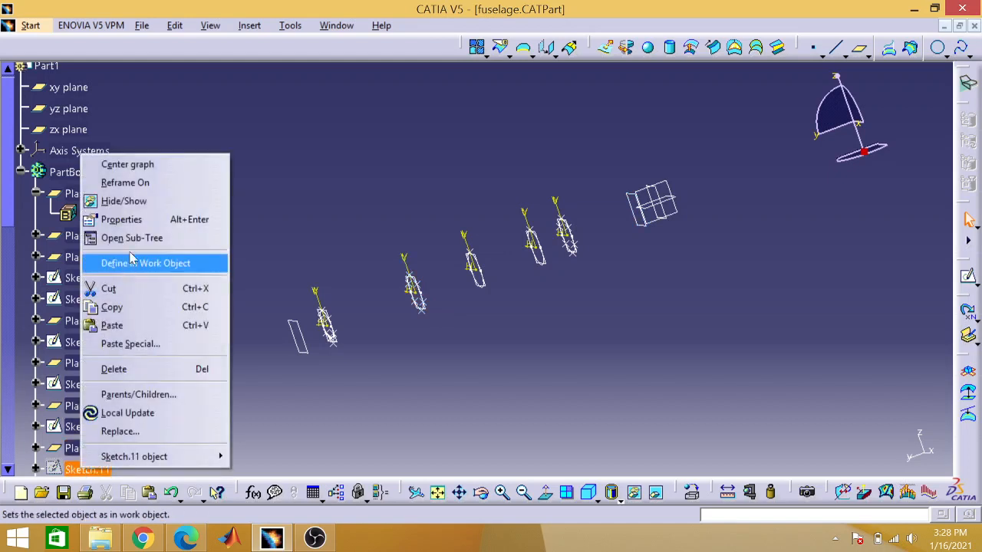
pyautogui.click(149, 204)
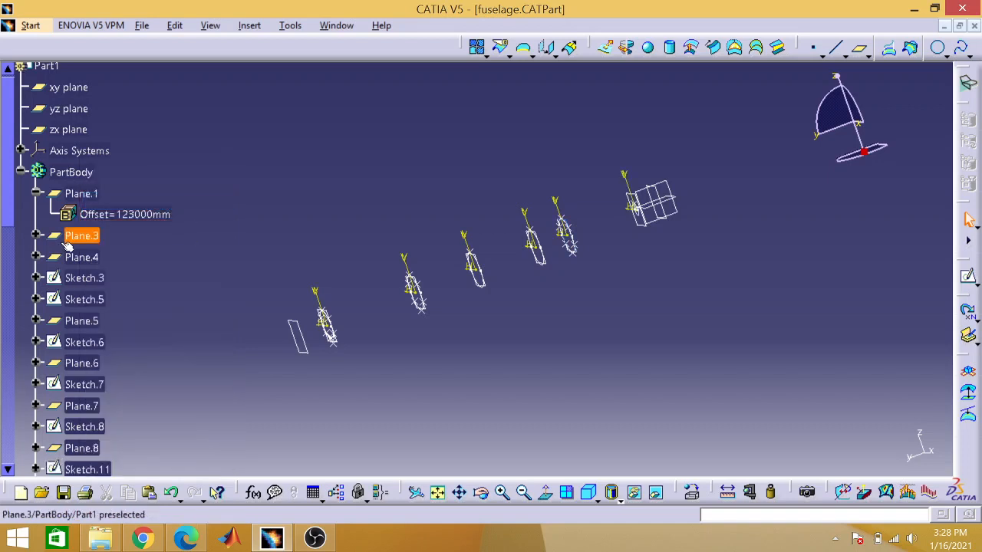
pyautogui.scroll(-4, 7, 216)
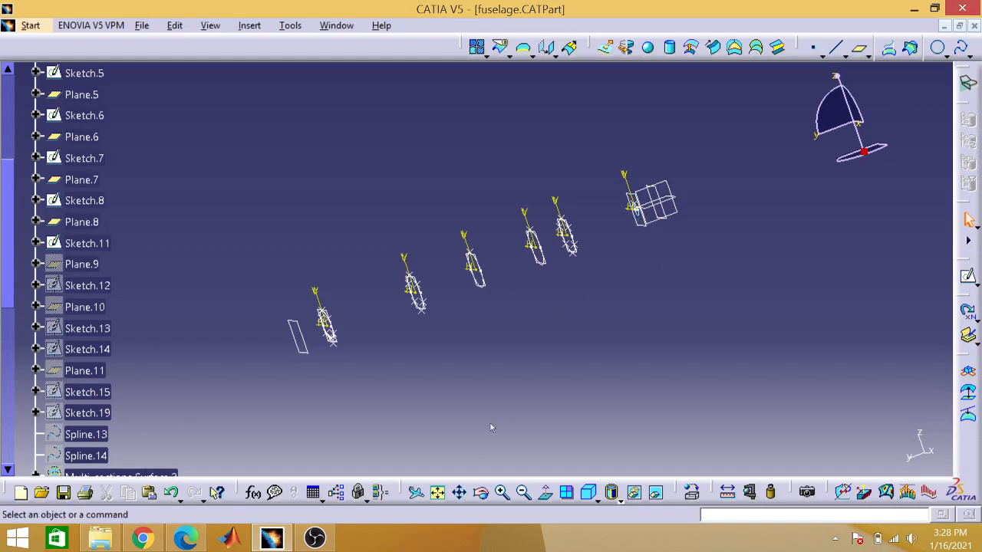
pyautogui.rightClick(82, 265)
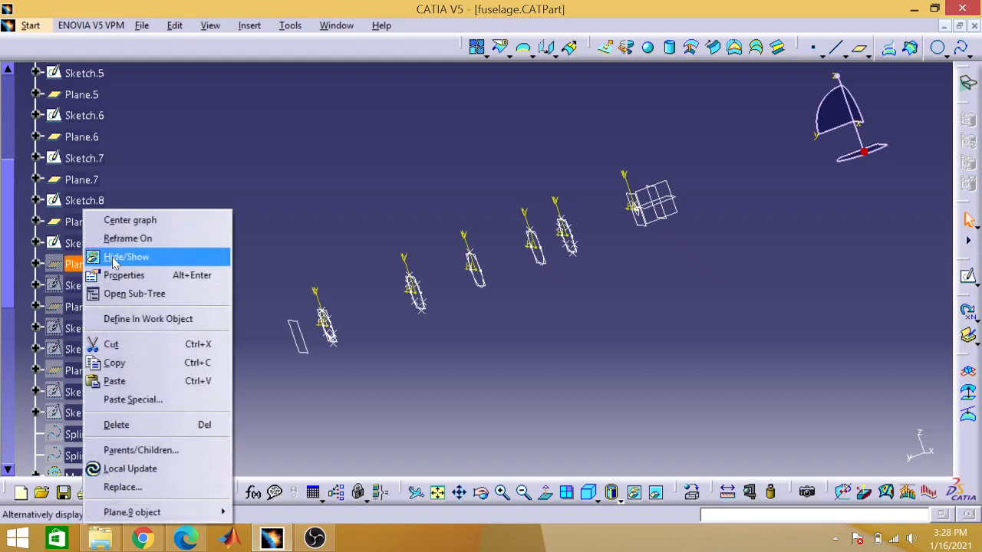
pyautogui.click(325, 403)
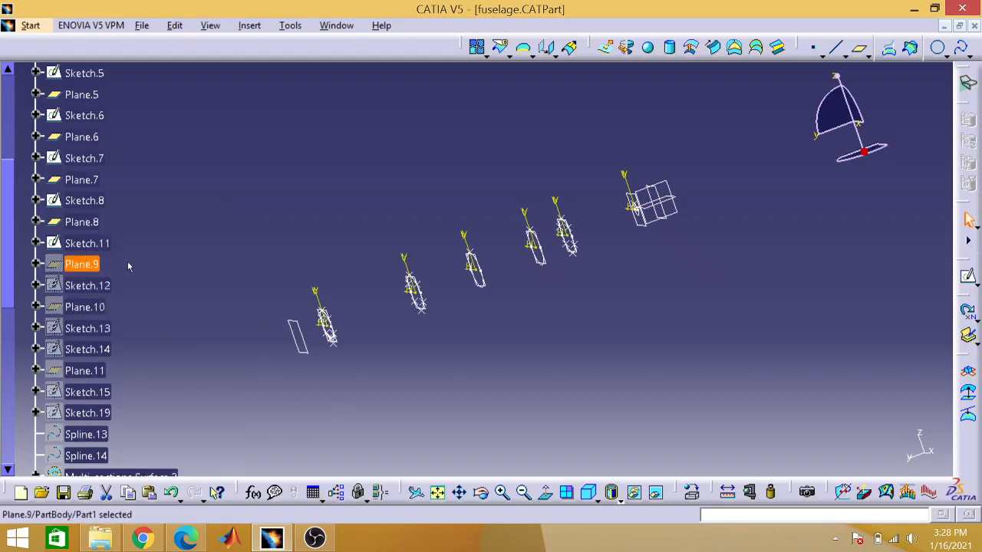
pyautogui.rightClick(105, 263)
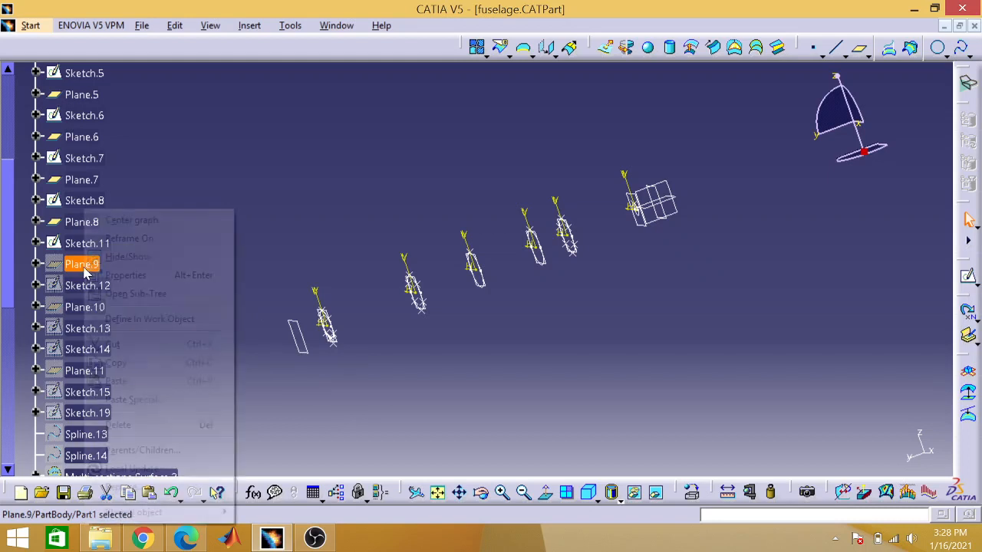
pyautogui.click(104, 259)
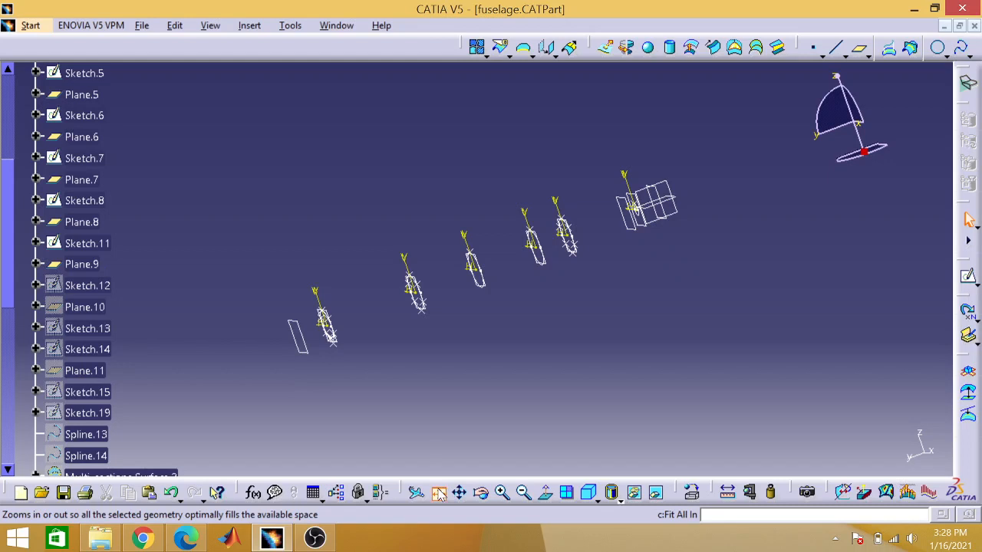
# Step: Show the hidden Sketch.12, Plane.10 and Sketch.13 in the PartBody
pyautogui.rightClick(87, 288)
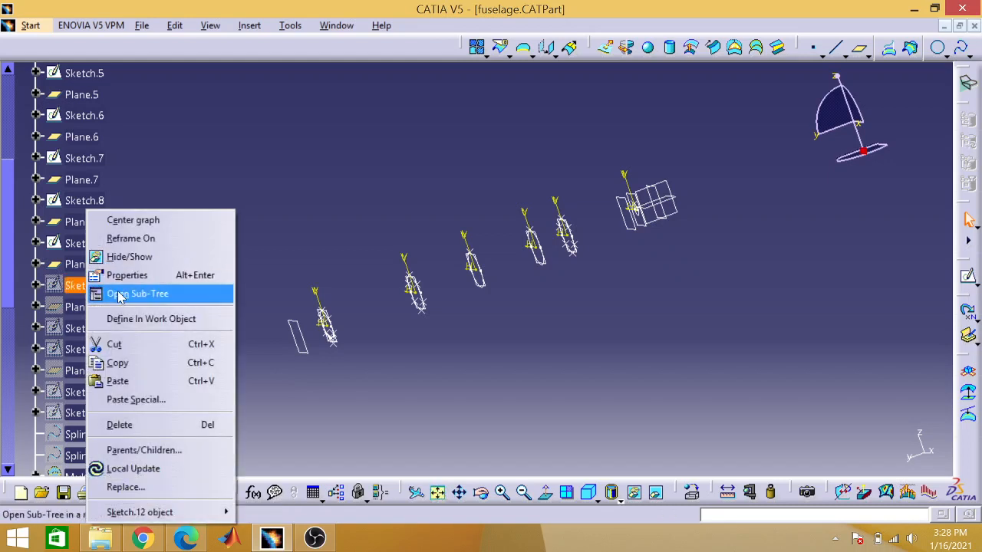
pyautogui.click(144, 257)
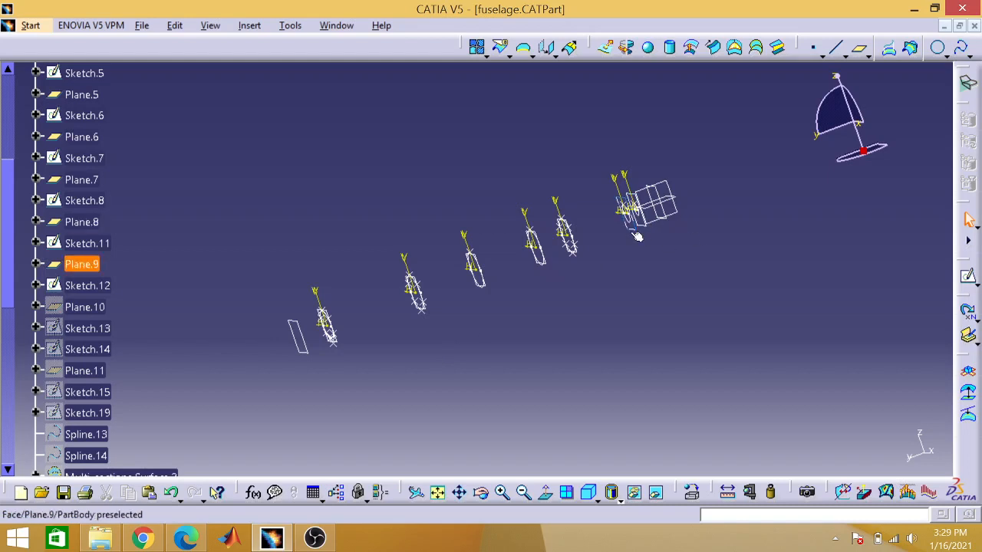
pyautogui.rightClick(112, 307)
pyautogui.click(143, 257)
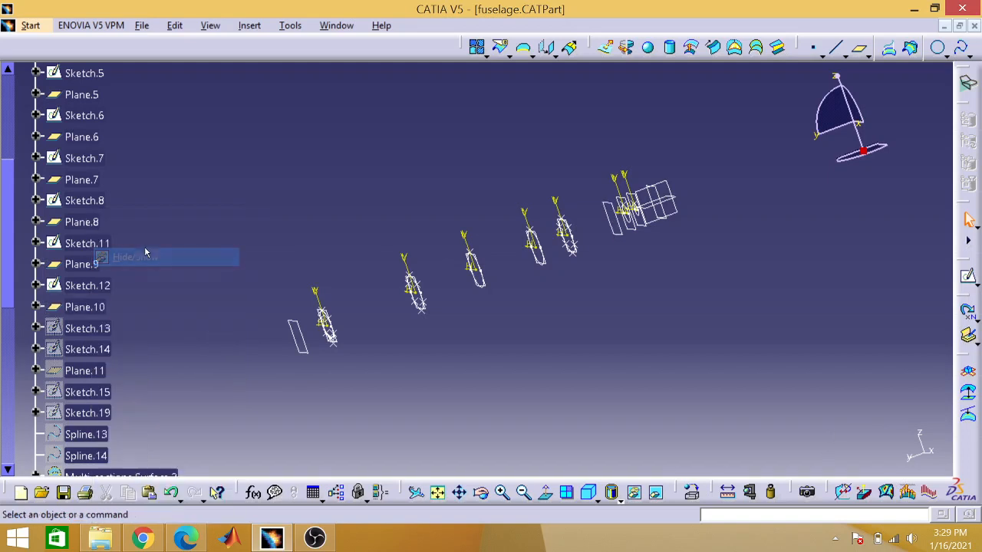
pyautogui.rightClick(110, 327)
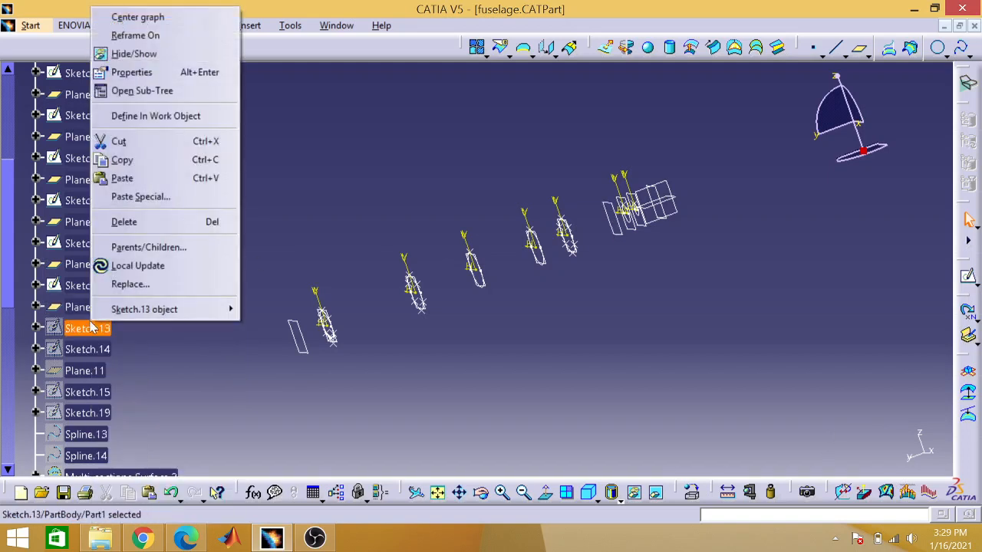
pyautogui.click(135, 54)
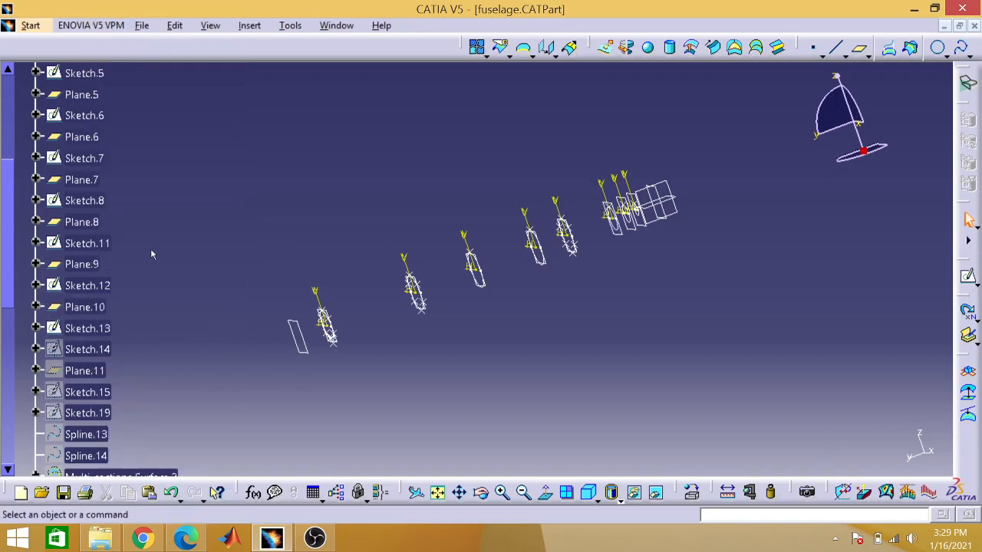
# Step: Show the hidden Sketch.14 and Plane.11 in the PartBody
pyautogui.rightClick(82, 359)
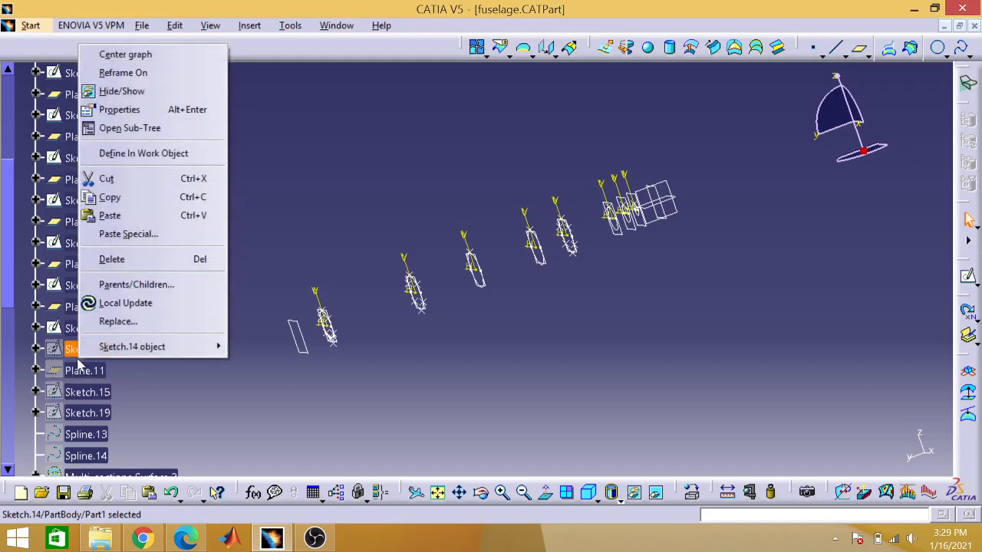
pyautogui.click(117, 91)
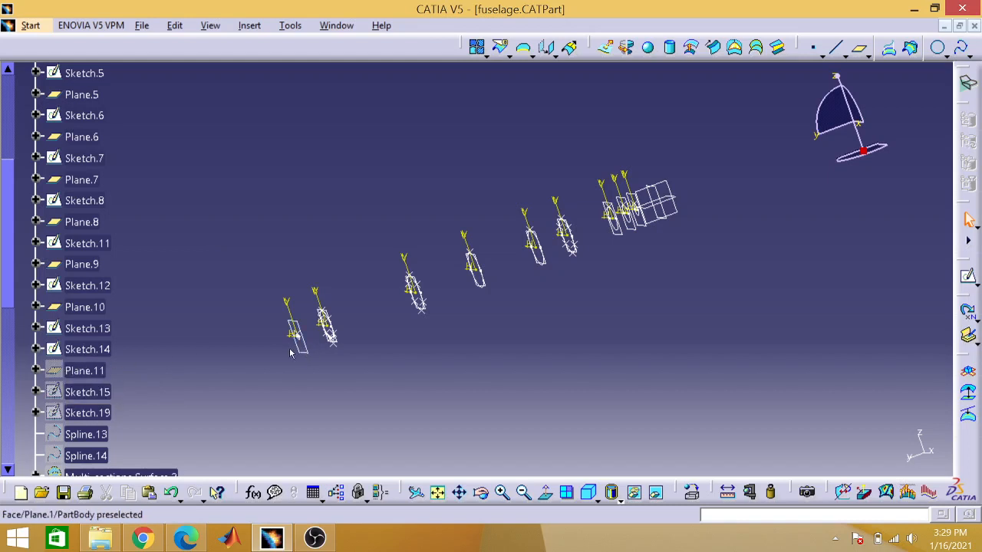
pyautogui.rightClick(94, 370)
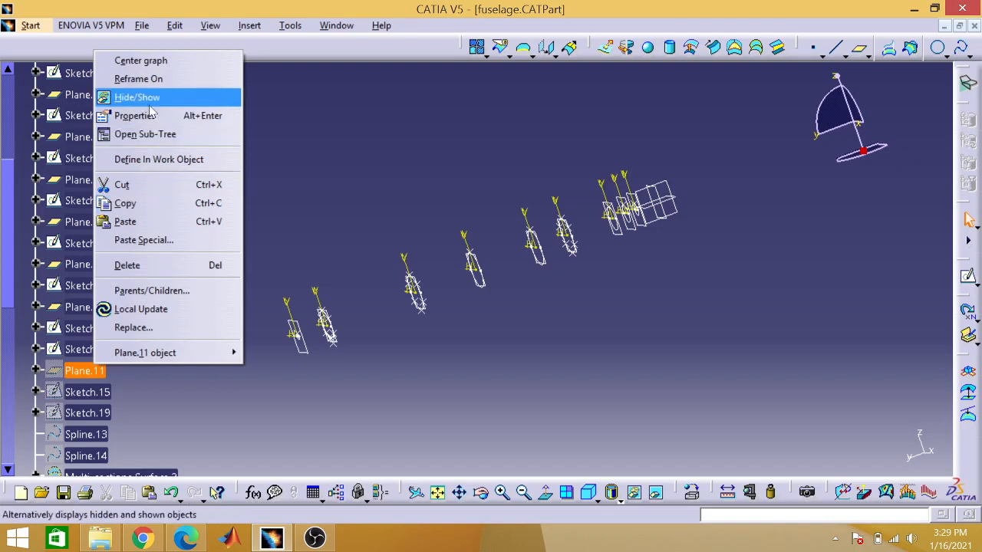
pyautogui.click(151, 106)
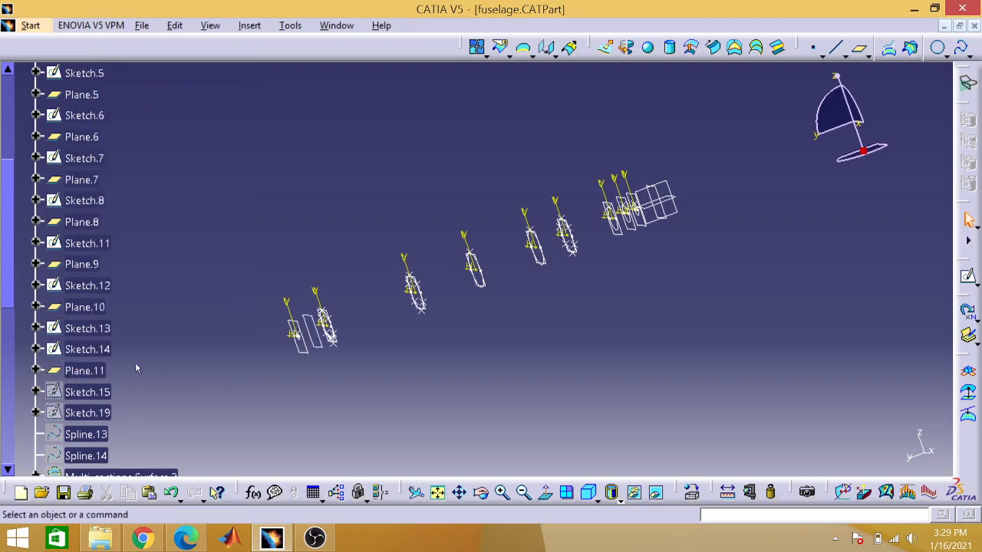
# Step: Show the hidden Sketch.15 and Sketch.19 in the PartBody
pyautogui.rightClick(90, 392)
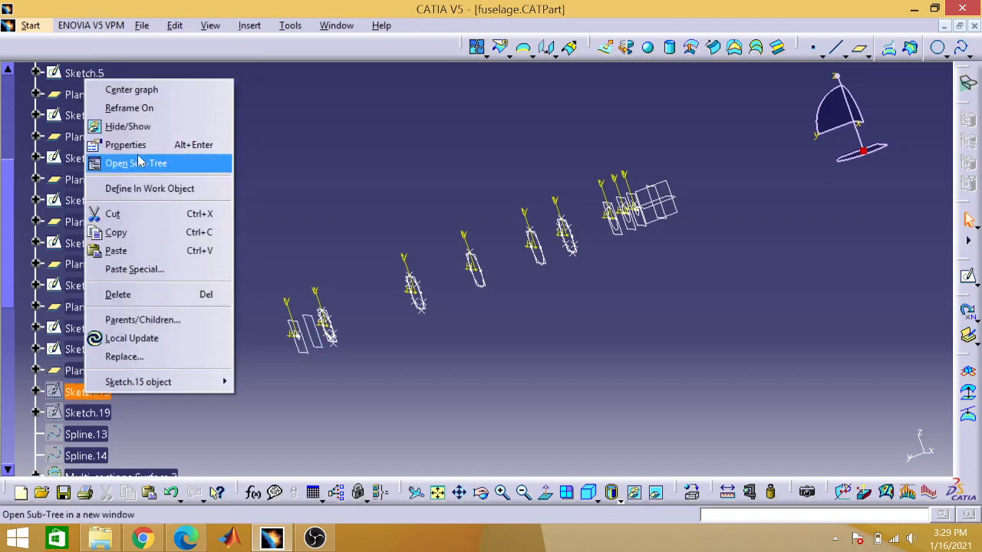
pyautogui.click(142, 126)
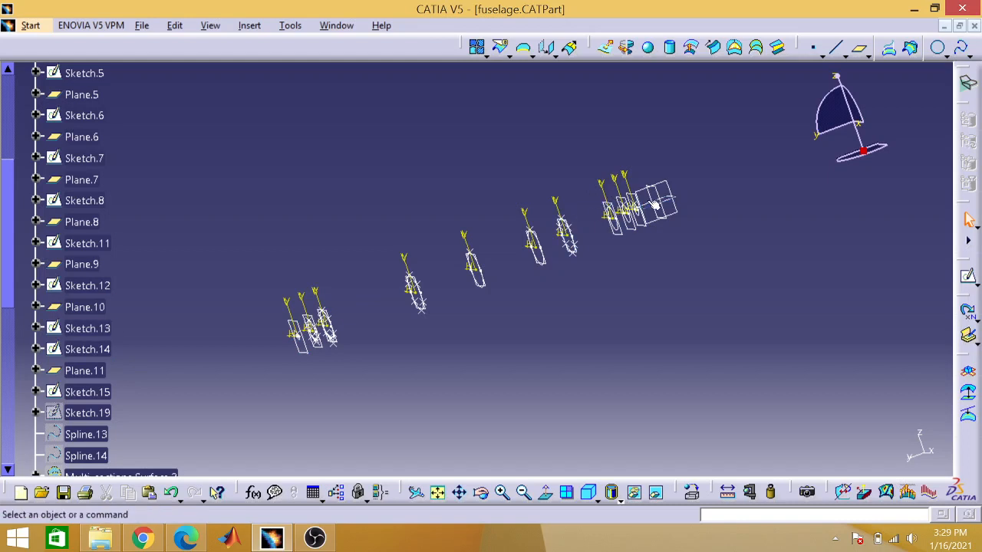
pyautogui.rightClick(79, 415)
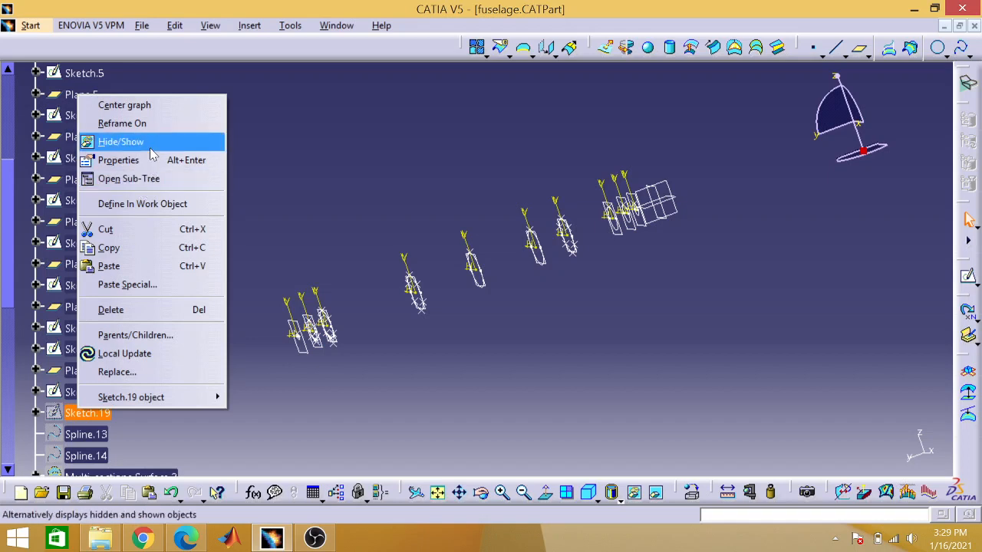
pyautogui.click(152, 153)
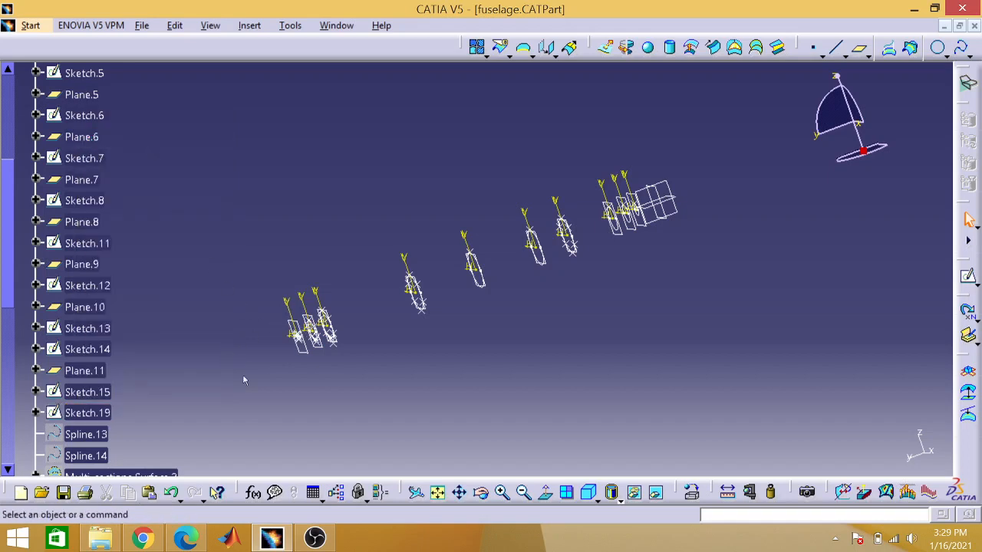
# Step: Open Sketch.19 to examine its circle and control points up close, and return to the full 3D view with nothing selected
pyautogui.doubleClick(104, 412)
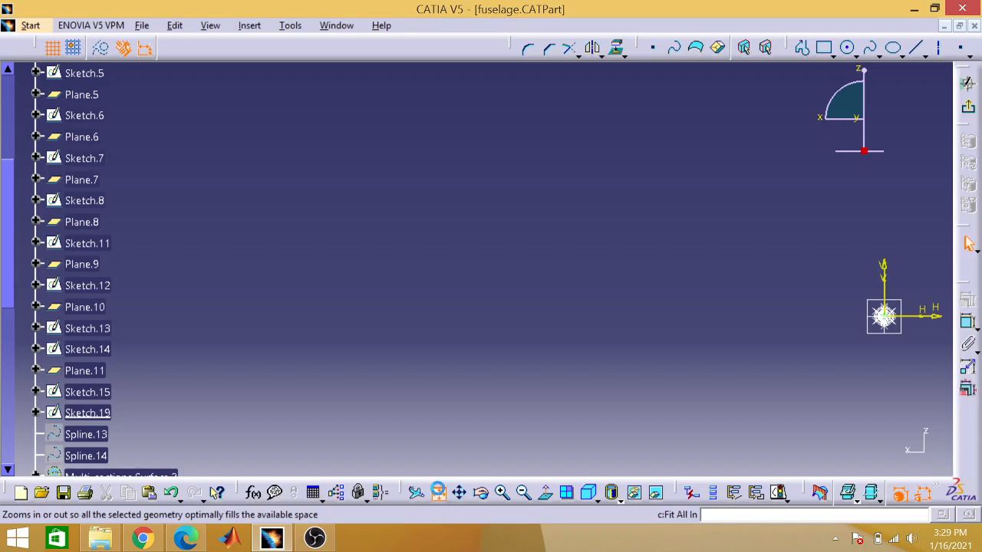
pyautogui.click(437, 492)
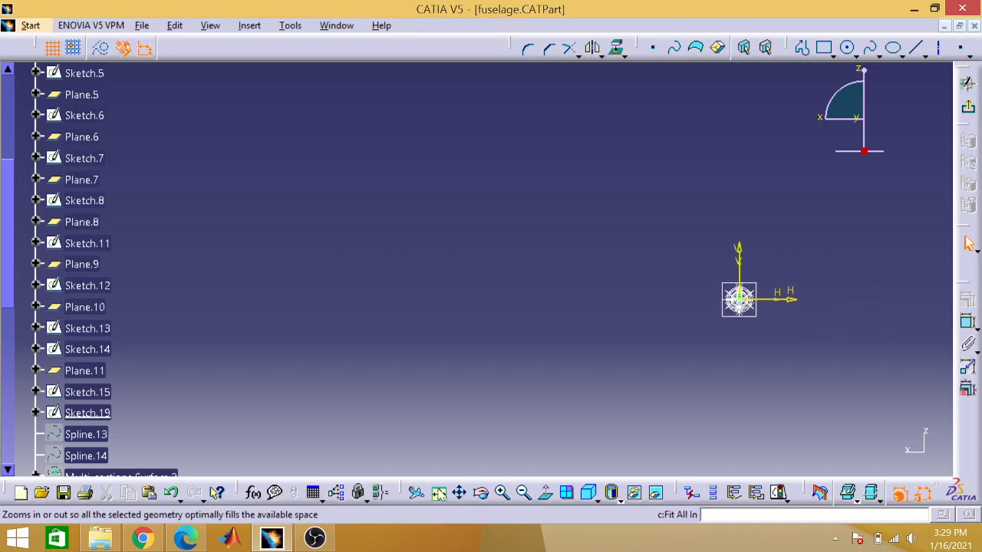
pyautogui.click(502, 496)
pyautogui.click(502, 495)
pyautogui.click(502, 495)
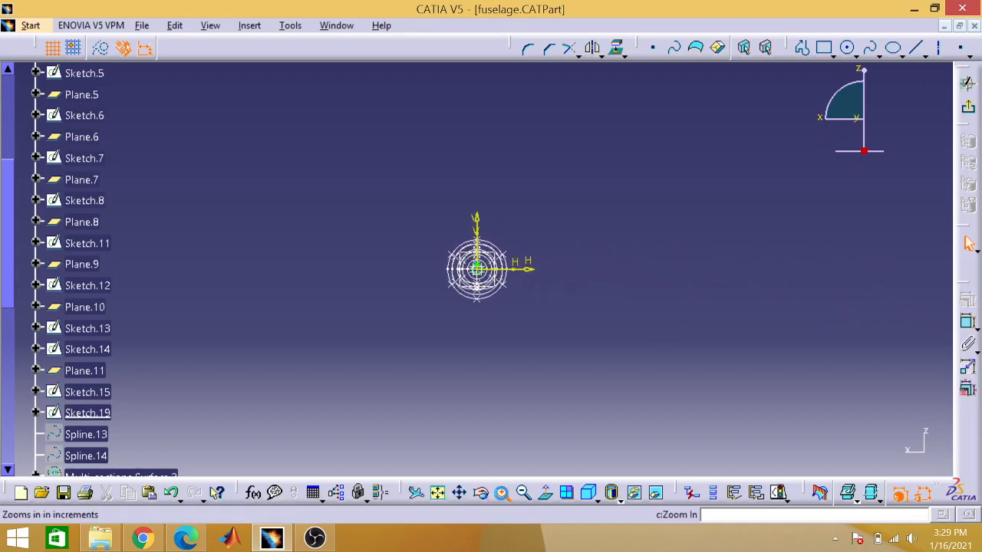
pyautogui.click(503, 495)
pyautogui.click(502, 495)
pyautogui.click(502, 496)
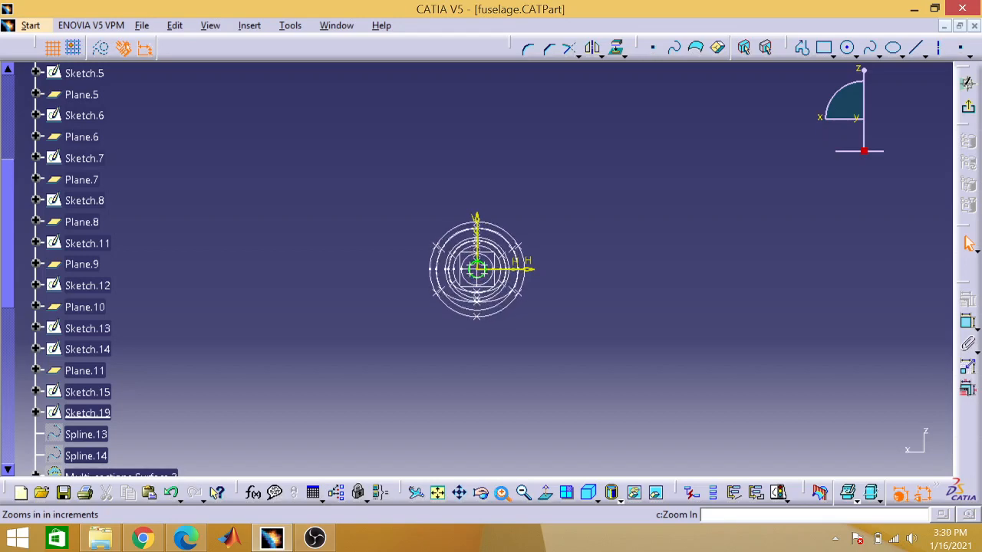
pyautogui.click(503, 496)
pyautogui.click(502, 496)
pyautogui.click(502, 495)
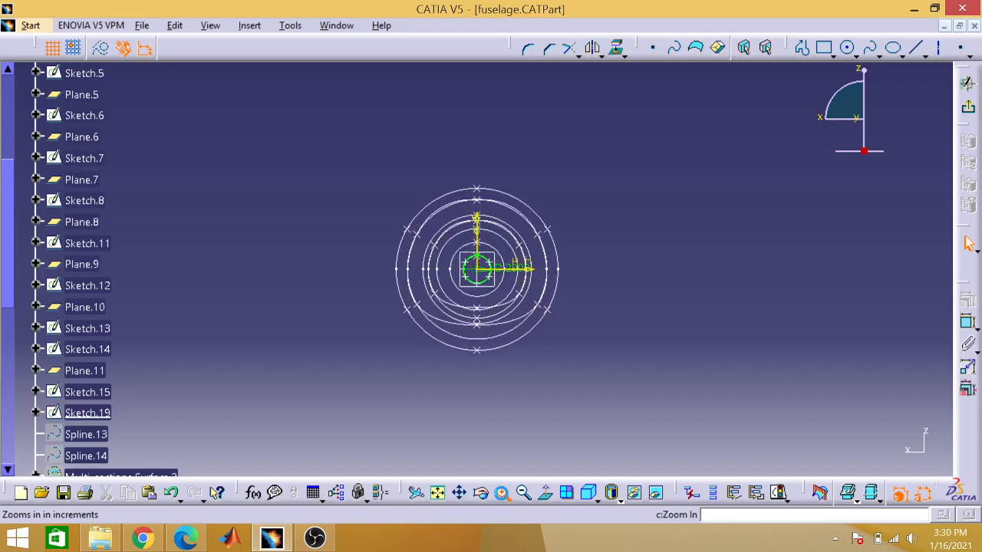
pyautogui.click(503, 496)
pyautogui.click(502, 496)
pyautogui.click(502, 495)
pyautogui.click(502, 495)
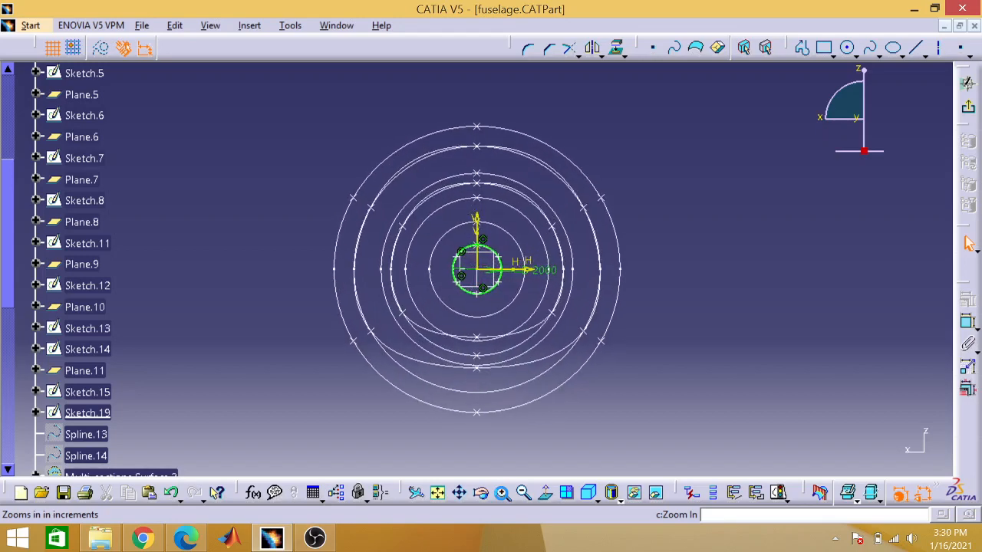
pyautogui.click(502, 496)
pyautogui.click(502, 495)
pyautogui.click(503, 495)
pyautogui.click(502, 495)
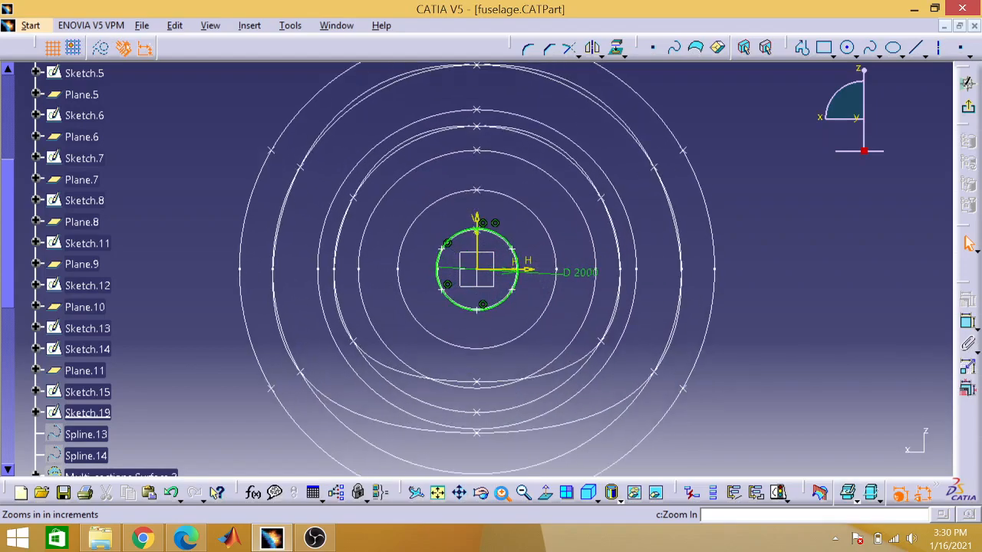
pyautogui.click(503, 496)
pyautogui.click(502, 495)
pyautogui.click(502, 496)
pyautogui.click(502, 496)
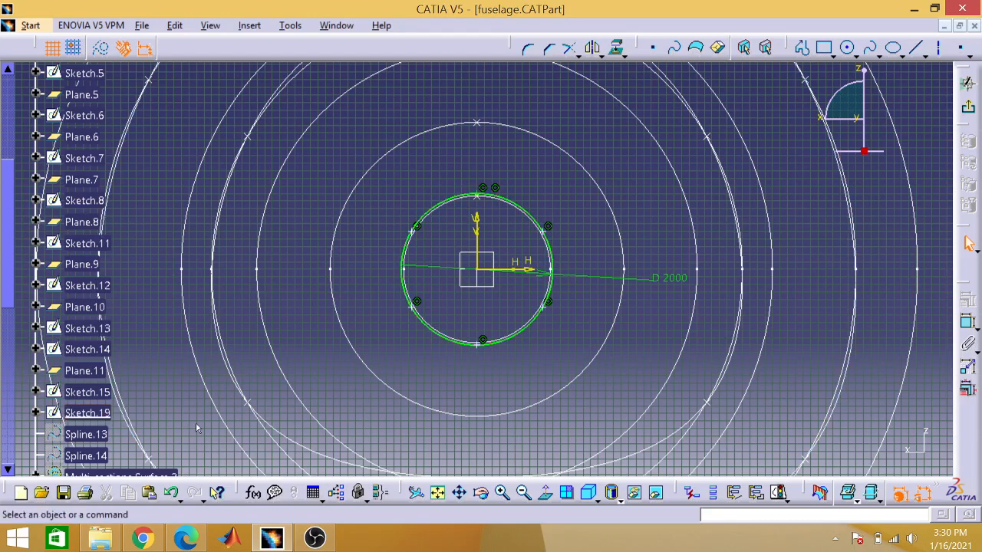
pyautogui.doubleClick(109, 413)
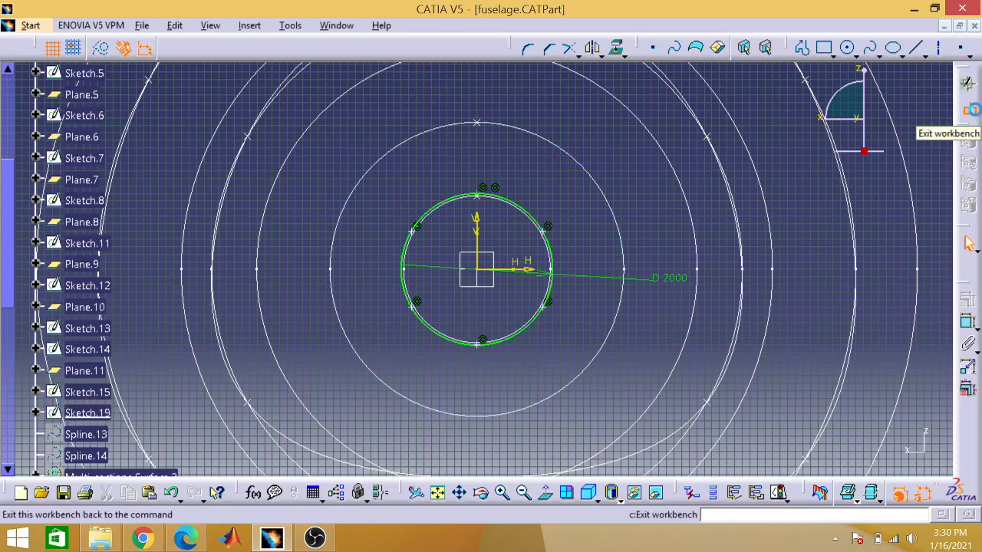
pyautogui.click(969, 105)
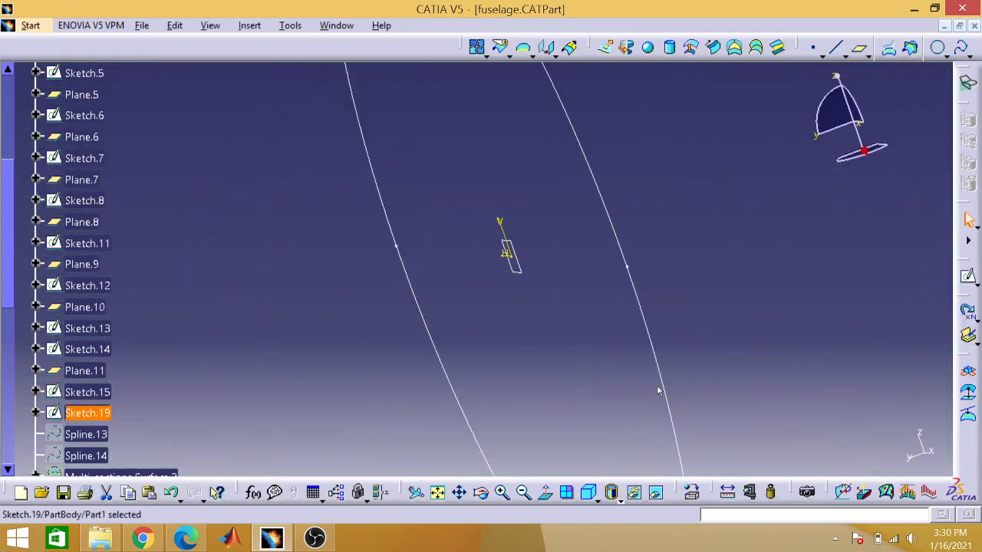
pyautogui.click(438, 492)
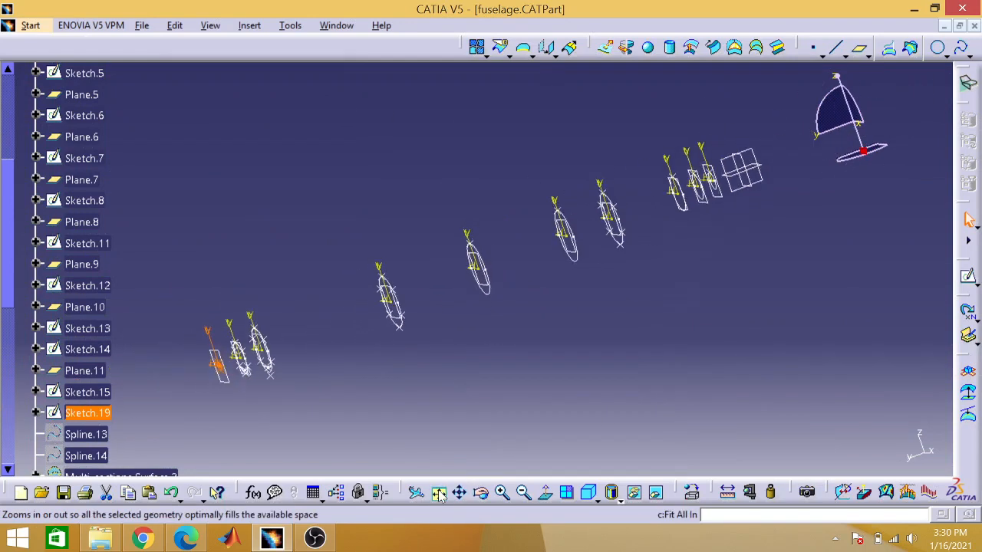
pyautogui.click(330, 427)
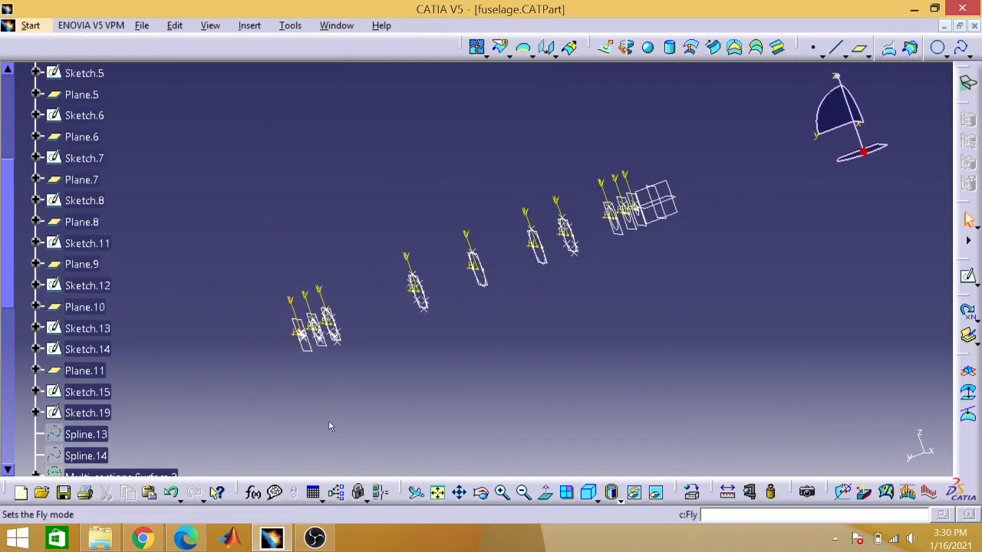
# Step: Show the hidden Spline.13 and review the points in its definition, closing it without changes
pyautogui.rightClick(102, 434)
pyautogui.click(159, 162)
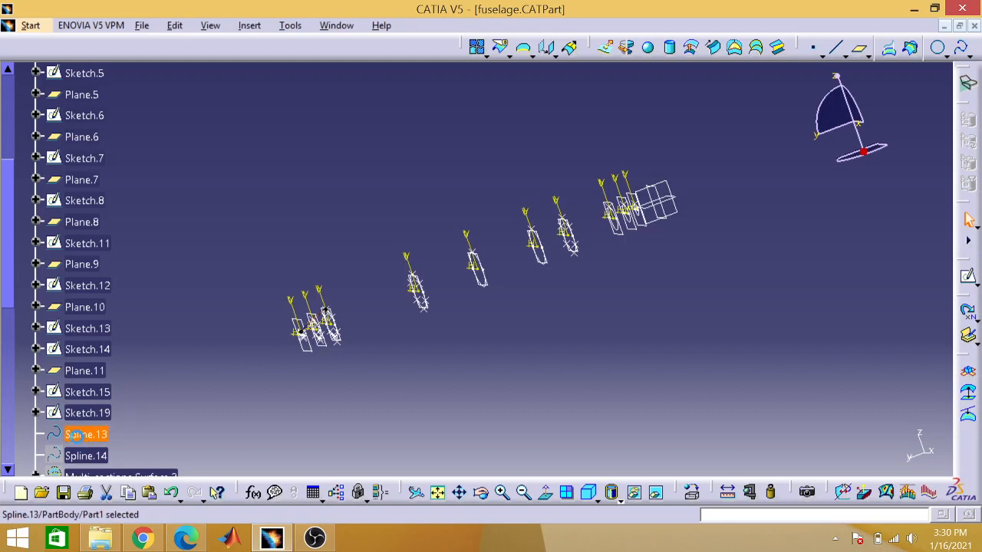
pyautogui.doubleClick(80, 434)
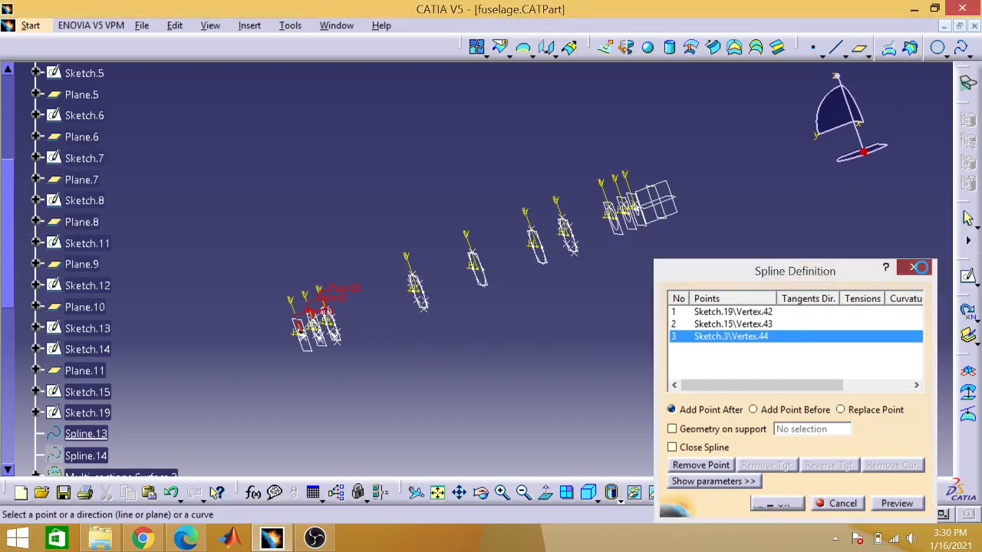
pyautogui.click(922, 272)
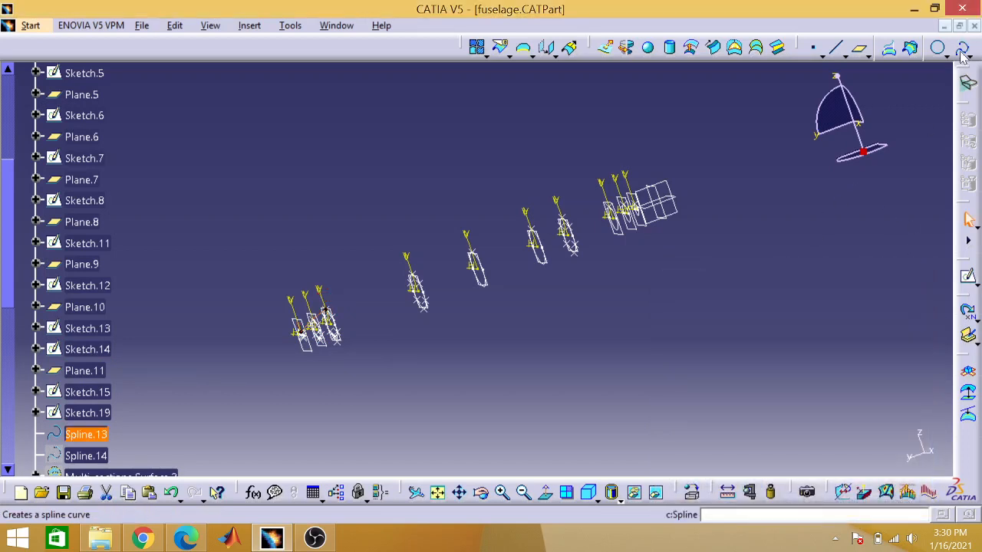
# Step: Show the hidden Spline.14 and Multi-sections Surface.3 in the PartBody
pyautogui.click(826, 221)
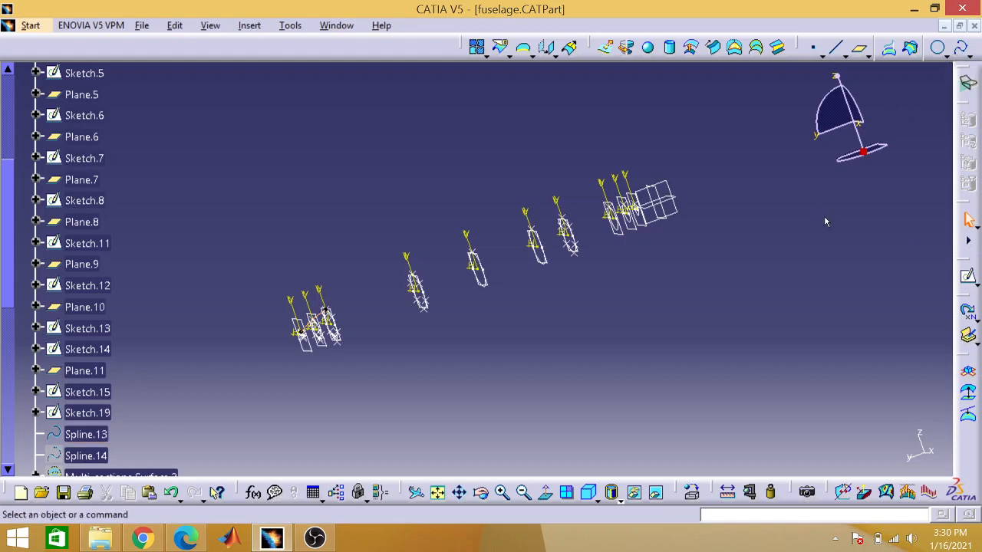
pyautogui.rightClick(83, 454)
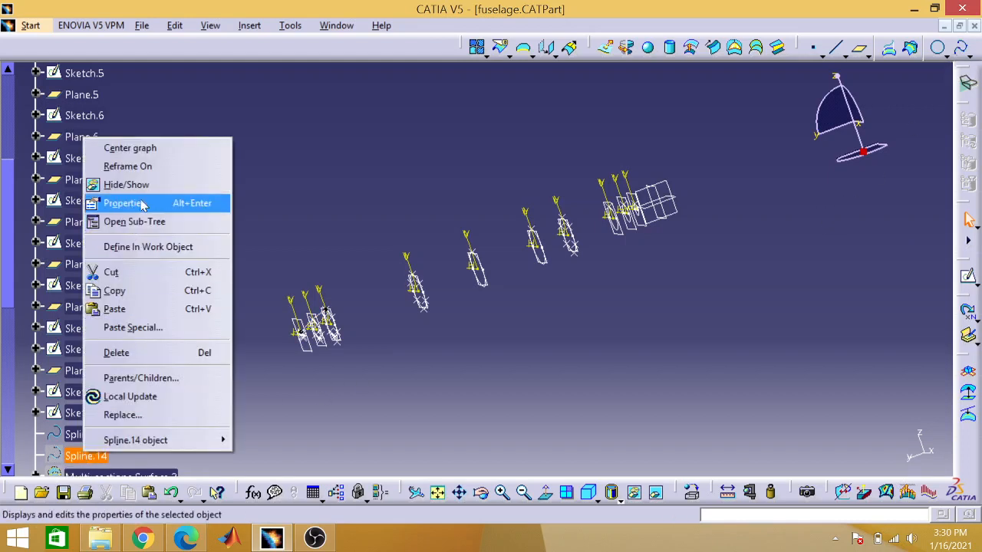
pyautogui.click(115, 185)
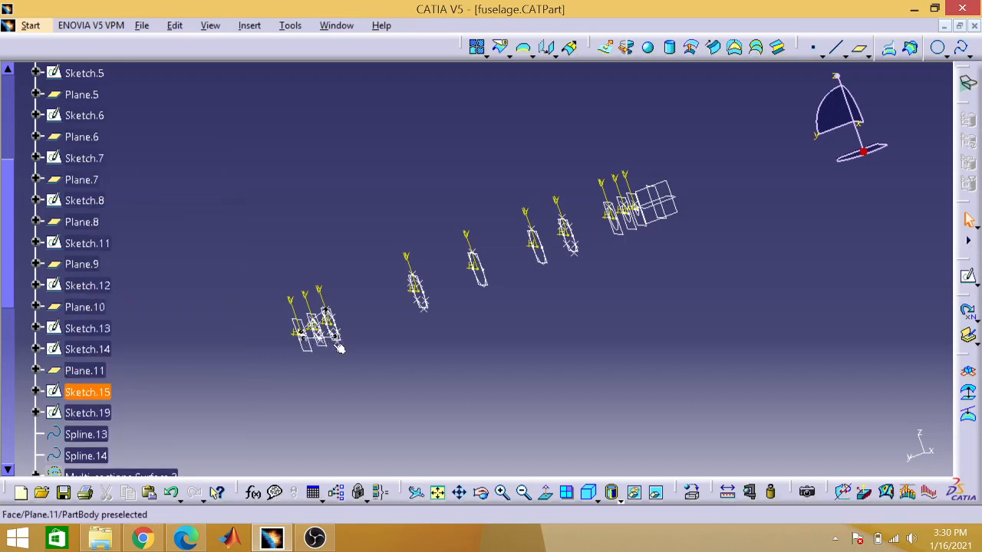
pyautogui.scroll(-5, 2, 260)
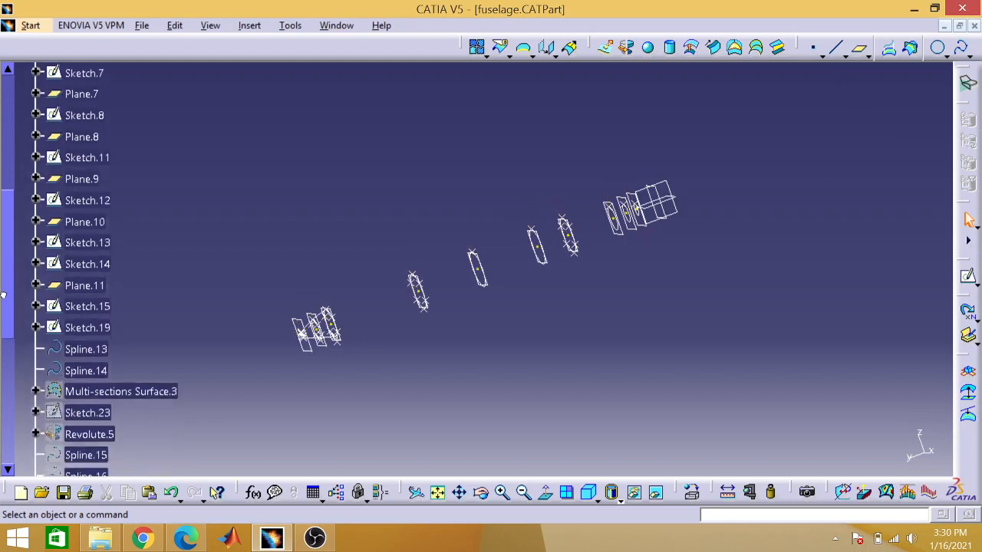
pyautogui.rightClick(105, 326)
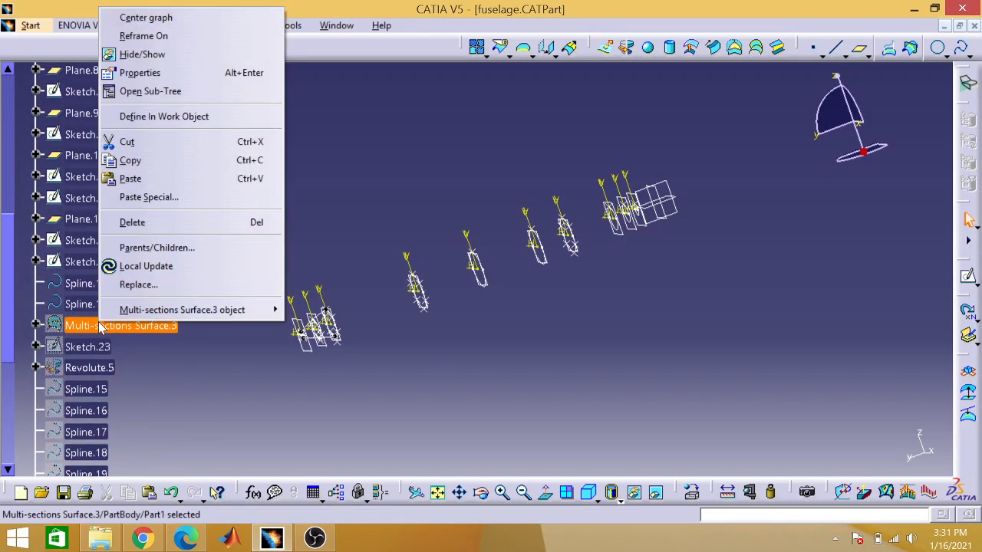
pyautogui.click(144, 59)
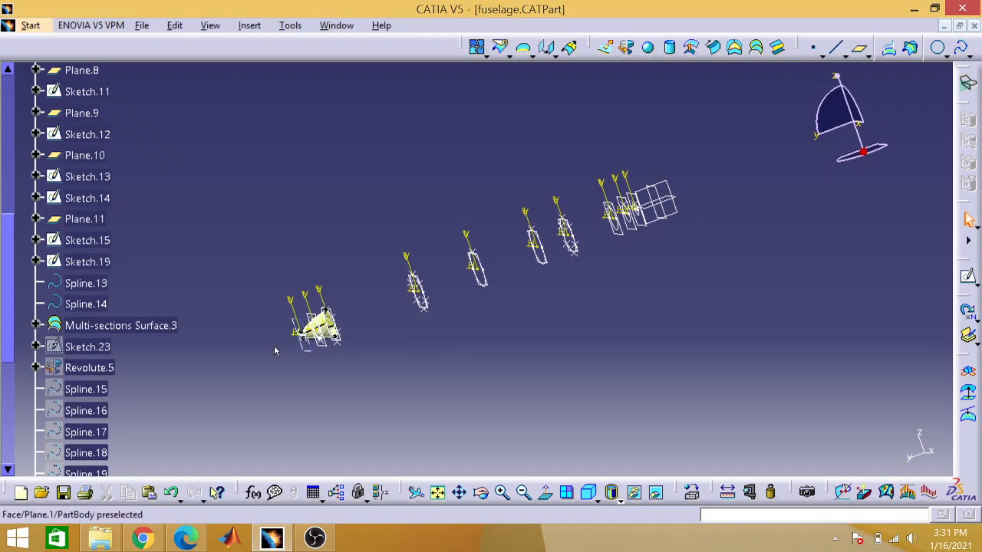
# Step: Review the sections, closing points and guides in the definition of Multi-sections Surface.3, closing it without changes
pyautogui.doubleClick(140, 330)
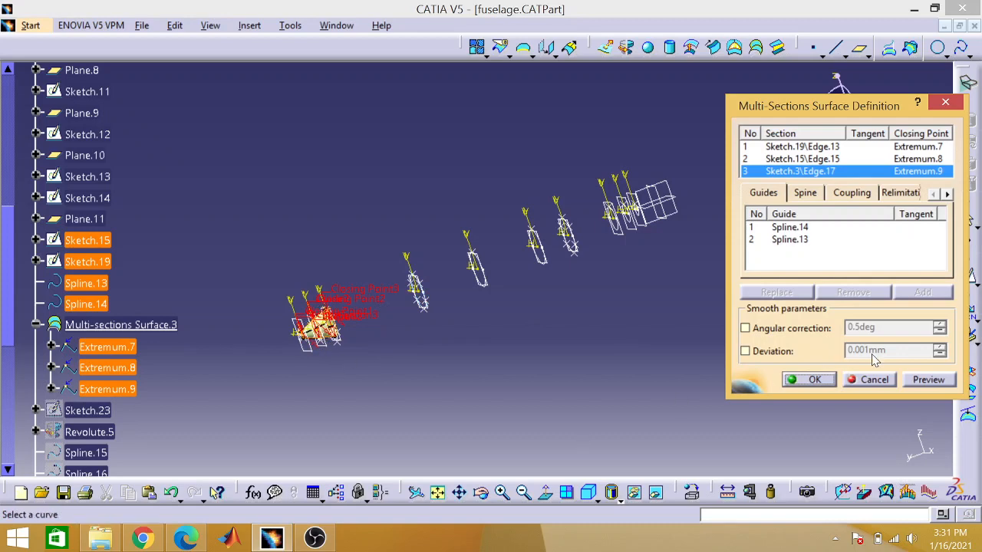
pyautogui.click(944, 102)
pyautogui.click(510, 377)
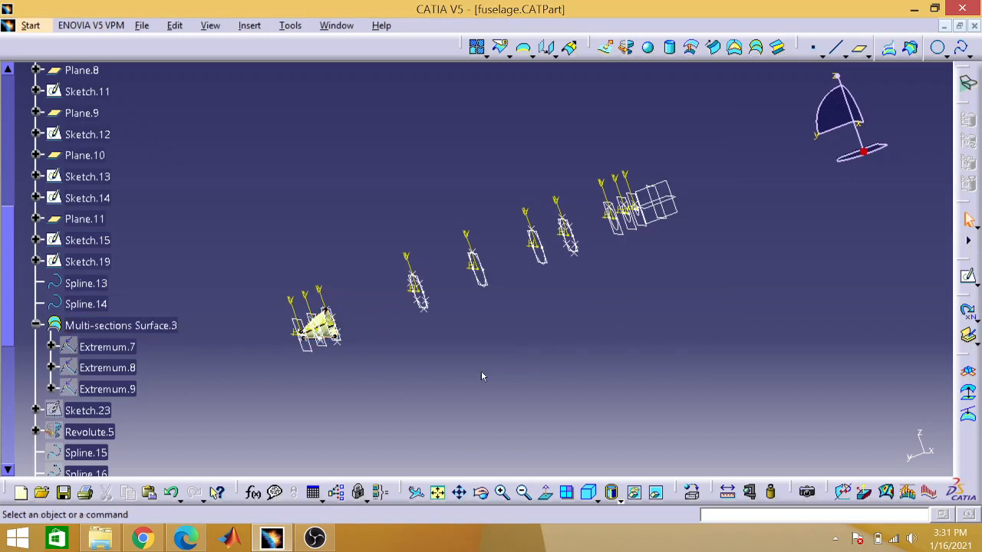
# Step: Show the hidden closing points Extremum.7, Extremum.8 and Extremum.9 under Multi-sections Surface.3
pyautogui.rightClick(140, 348)
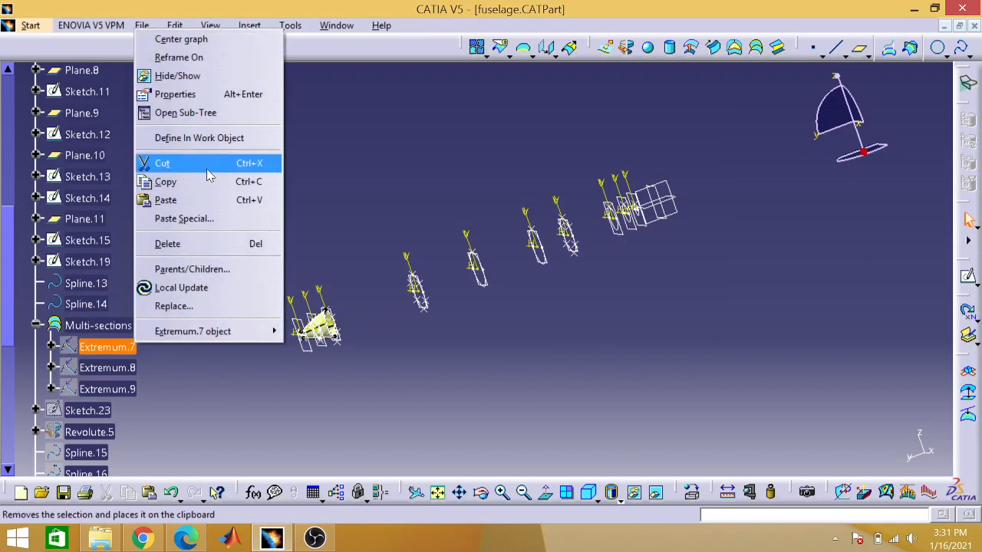
pyautogui.click(178, 76)
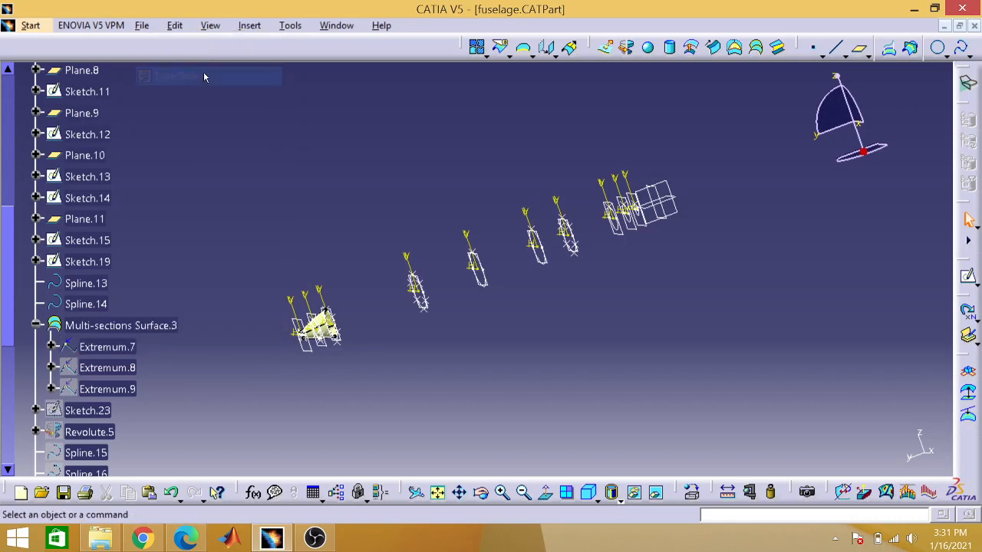
pyautogui.click(108, 326)
pyautogui.click(108, 367)
pyautogui.rightClick(106, 367)
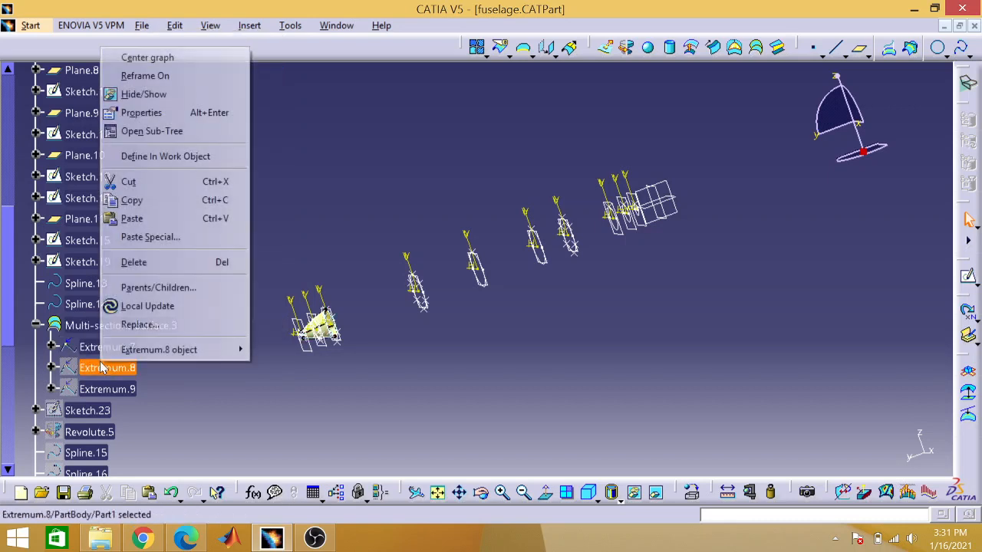
pyautogui.click(171, 92)
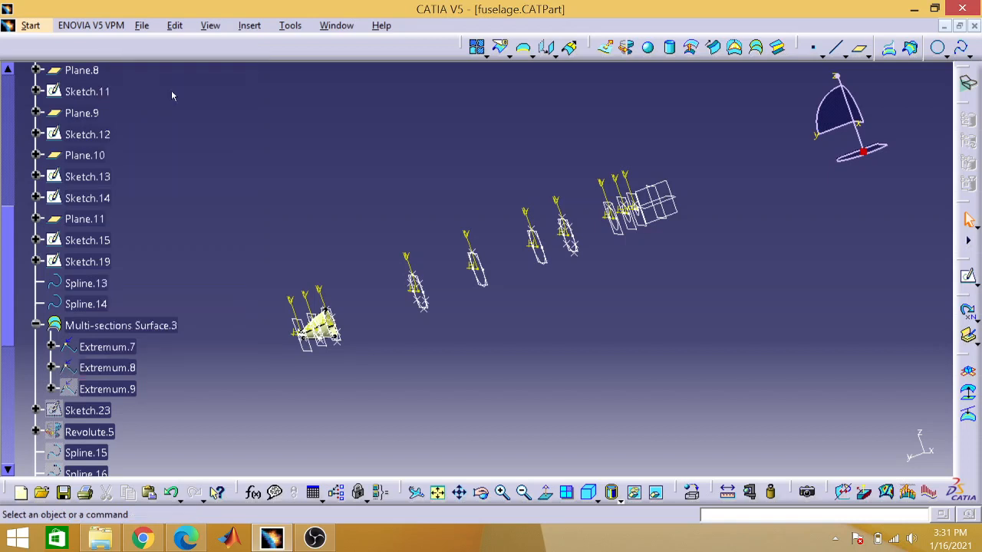
pyautogui.rightClick(109, 401)
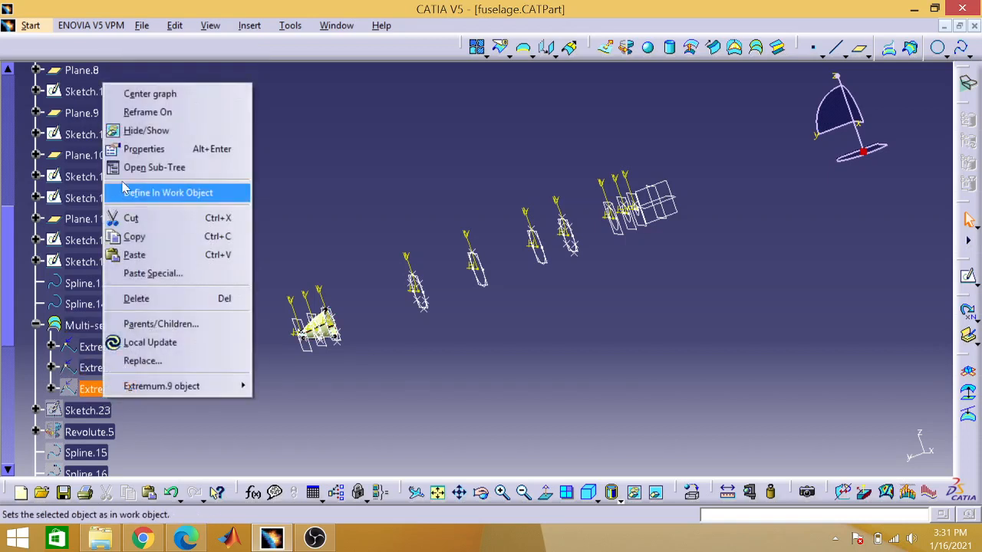
pyautogui.click(146, 131)
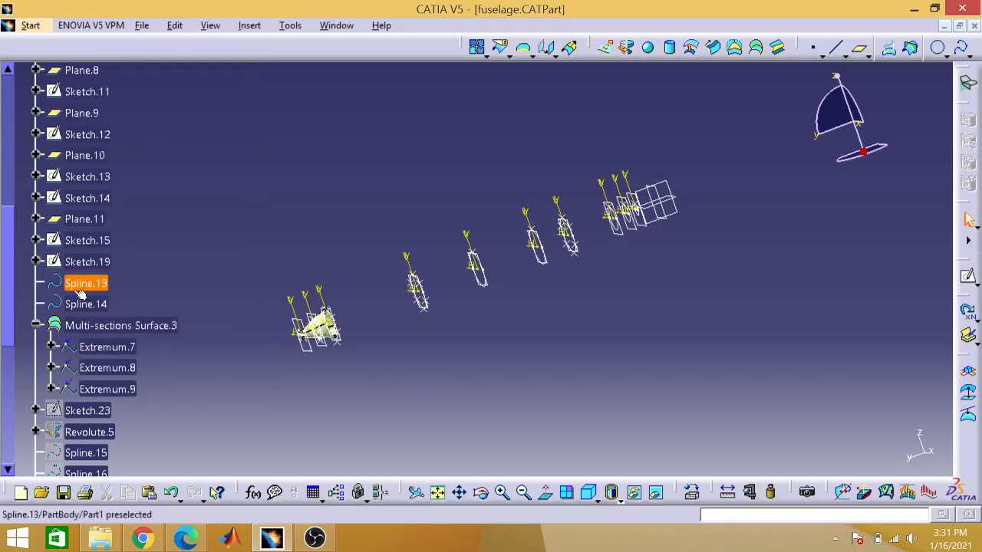
# Step: Show the hidden Sketch.23 in the PartBody
pyautogui.moveTo(7, 325); pyautogui.dragTo(10, 375)
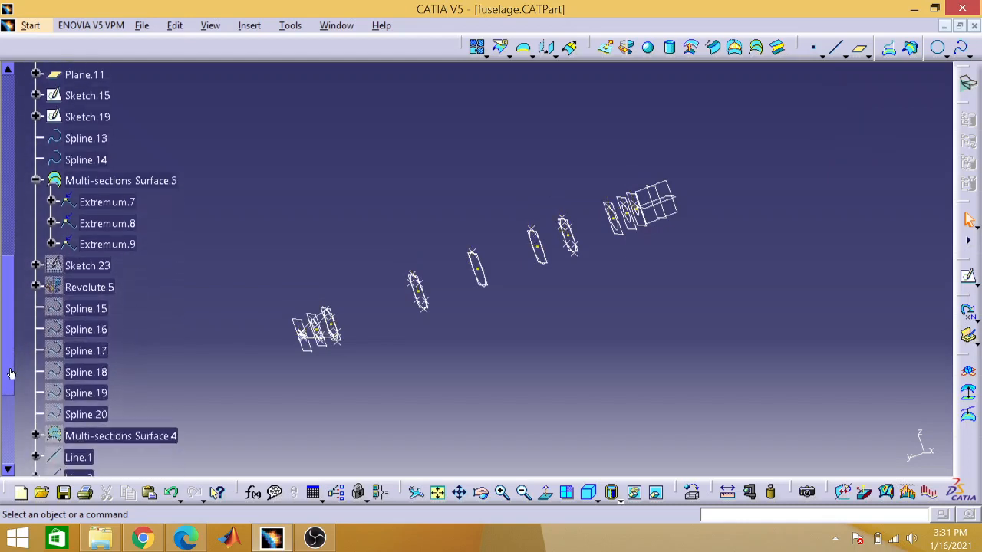
pyautogui.rightClick(95, 265)
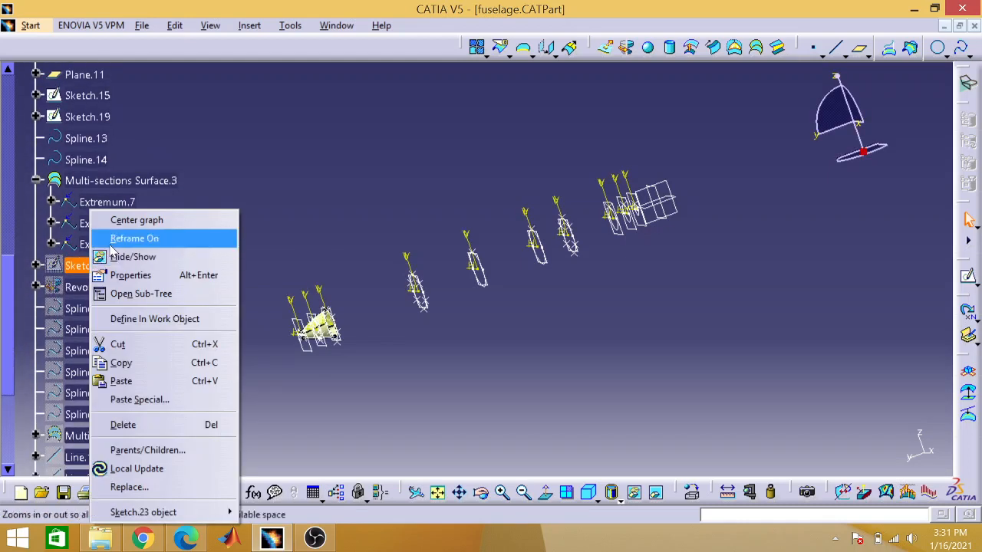
pyautogui.click(125, 256)
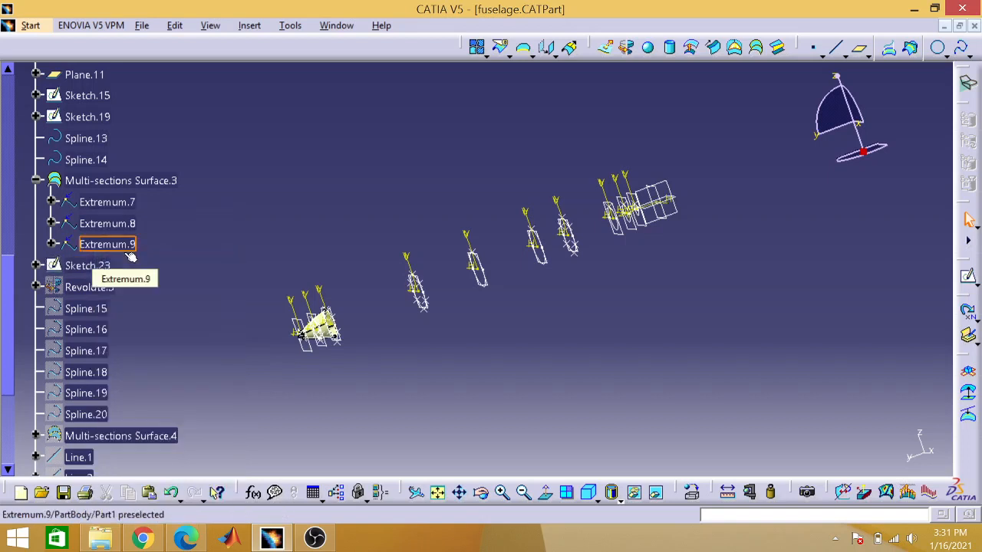
# Step: Open Sketch.23 to examine the nose tip's profile curve and its dimensions up close, and return to the 3D view
pyautogui.click(90, 265)
pyautogui.doubleClick(90, 265)
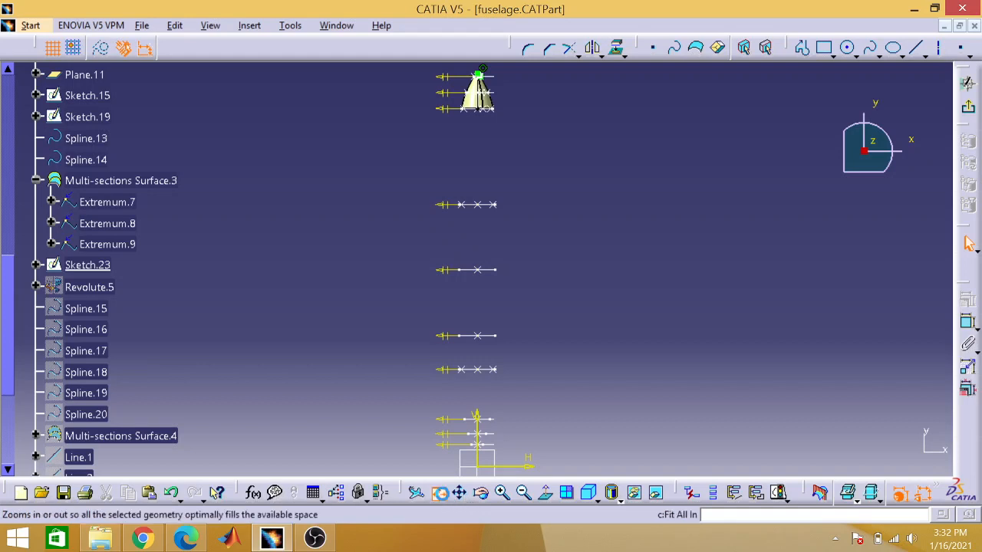
pyautogui.click(441, 495)
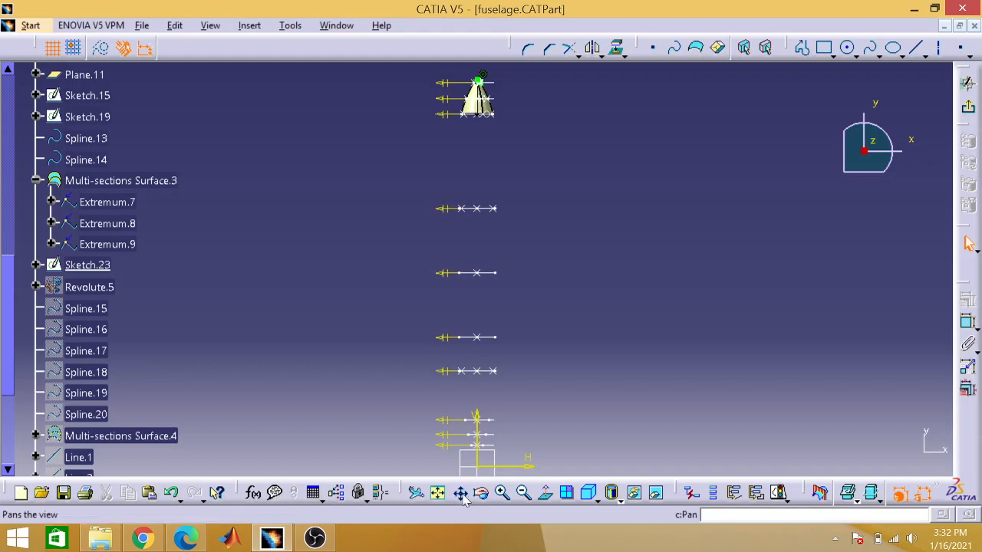
pyautogui.click(503, 491)
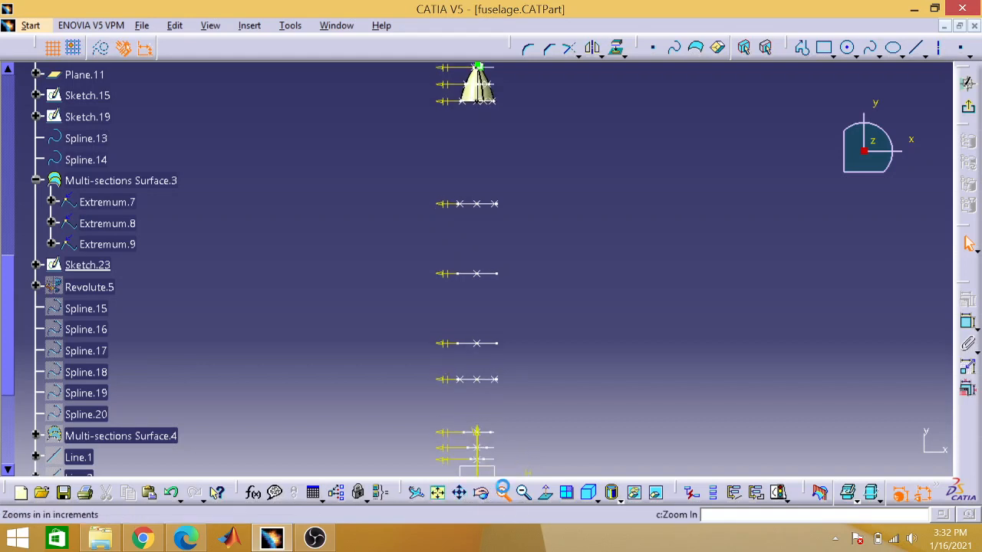
pyautogui.click(503, 492)
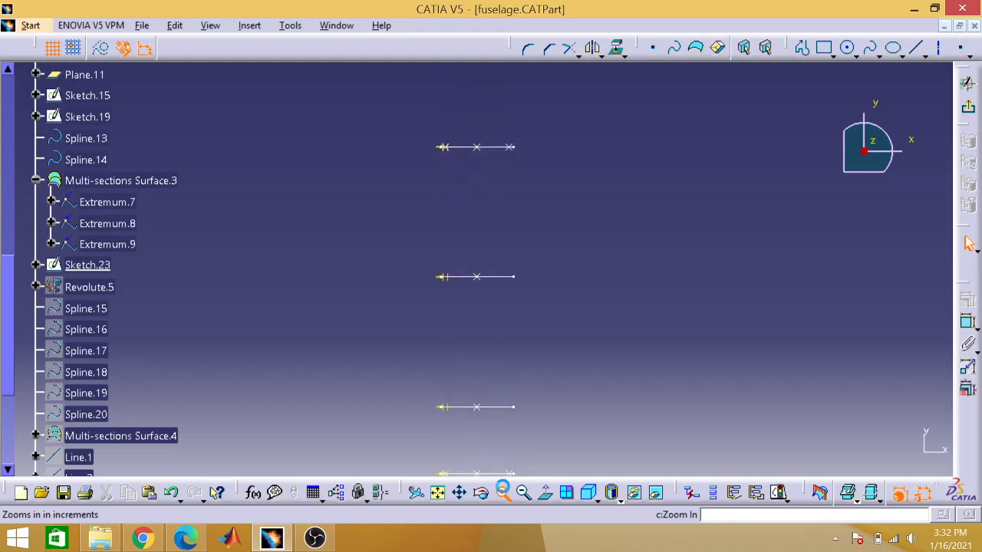
pyautogui.click(504, 492)
pyautogui.click(503, 492)
pyautogui.click(503, 491)
pyautogui.click(503, 492)
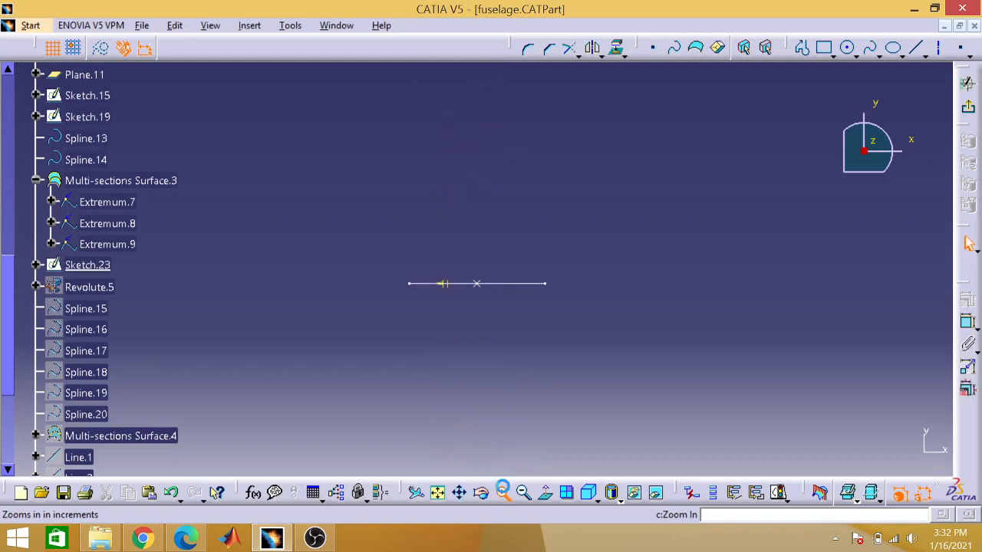
pyautogui.click(504, 491)
pyautogui.click(503, 491)
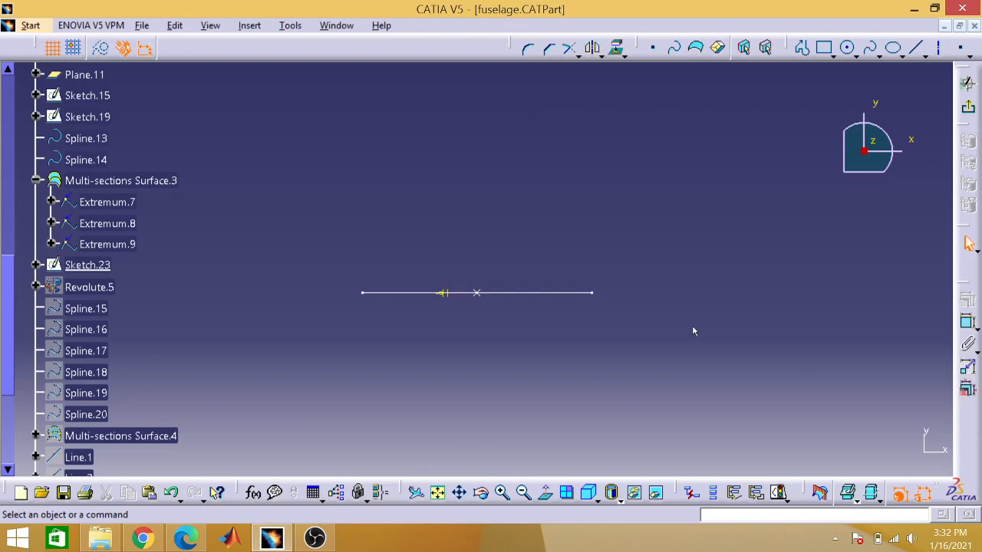
pyautogui.scroll(7, 693, 331)
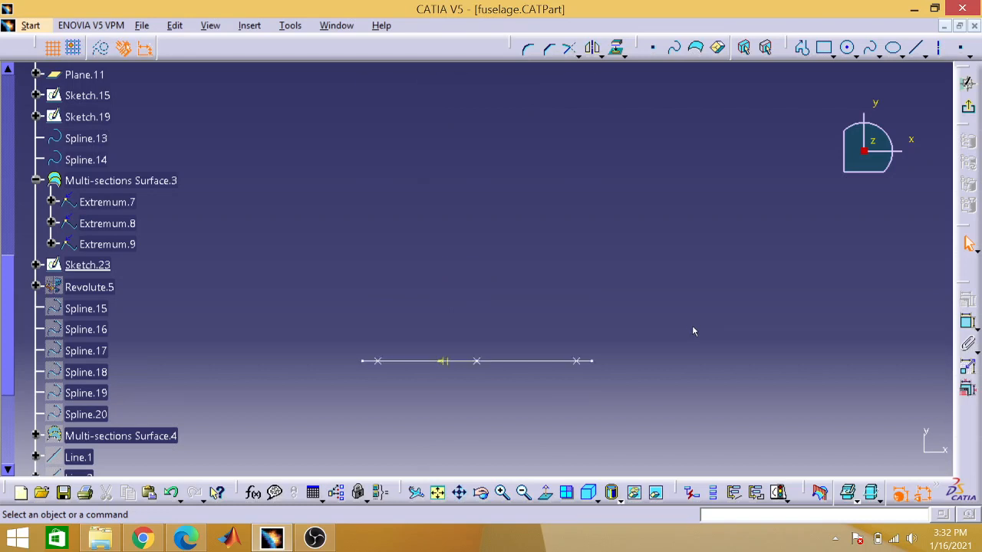
pyautogui.scroll(-3, 692, 330)
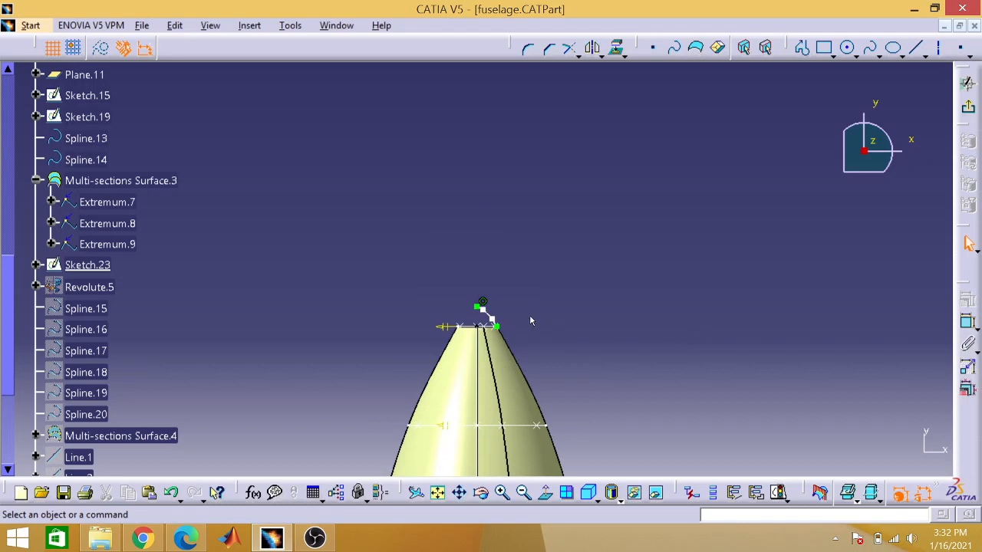
pyautogui.click(486, 325)
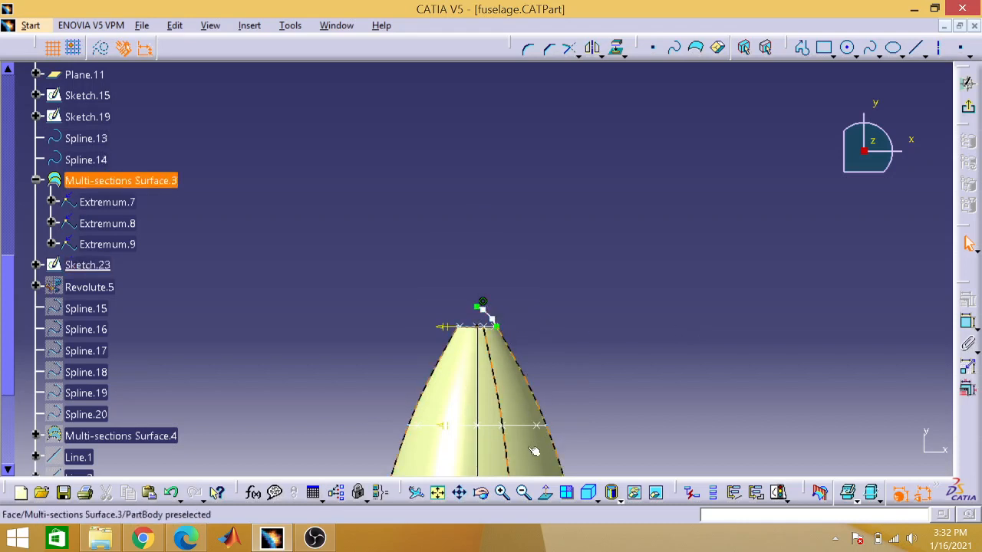
pyautogui.click(502, 494)
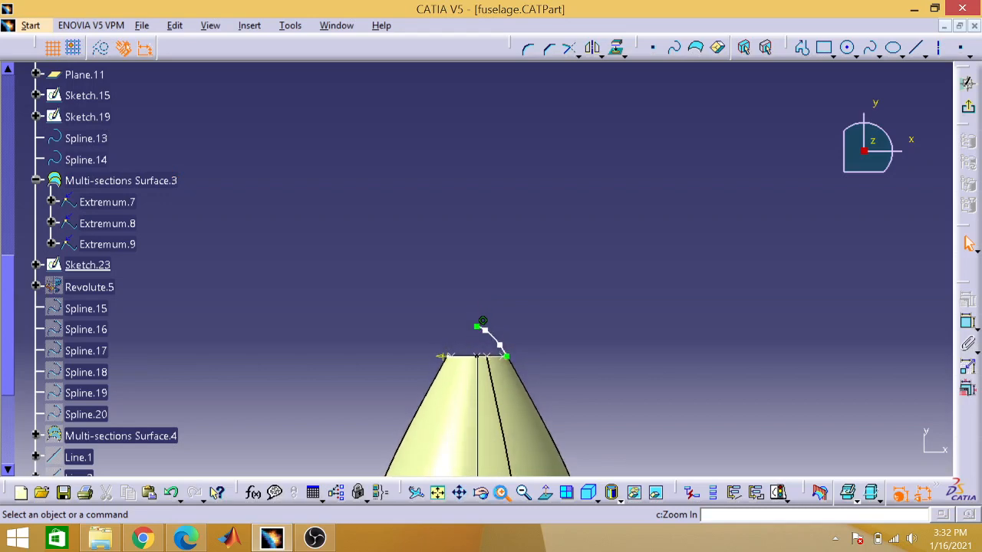
pyautogui.click(502, 495)
pyautogui.click(502, 494)
pyautogui.click(502, 494)
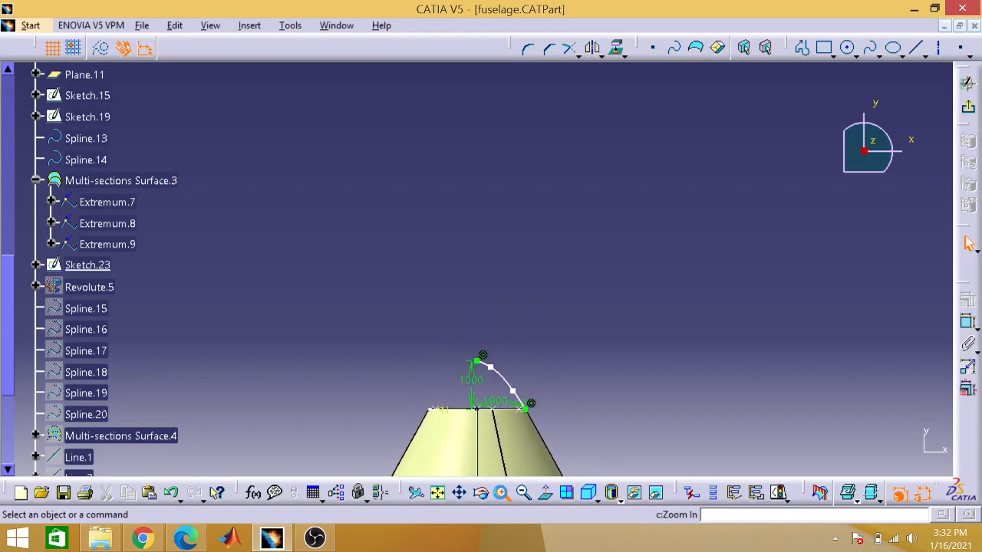
pyautogui.click(502, 495)
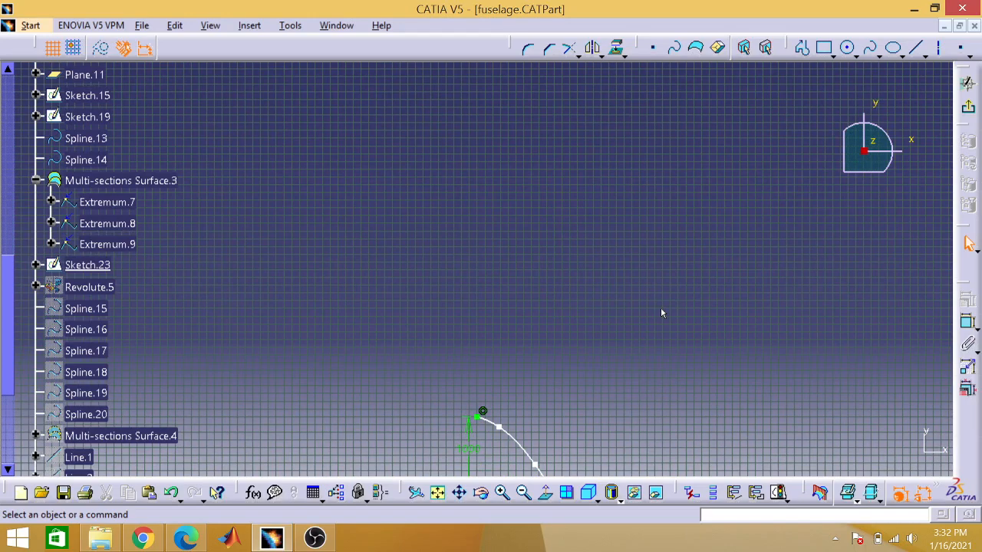
pyautogui.hotkey('ctrl', 'Down')
pyautogui.hotkey('ctrl', 'Up')
pyautogui.hotkey('ctrl', 'Up')
pyautogui.hotkey('ctrl', 'Up')
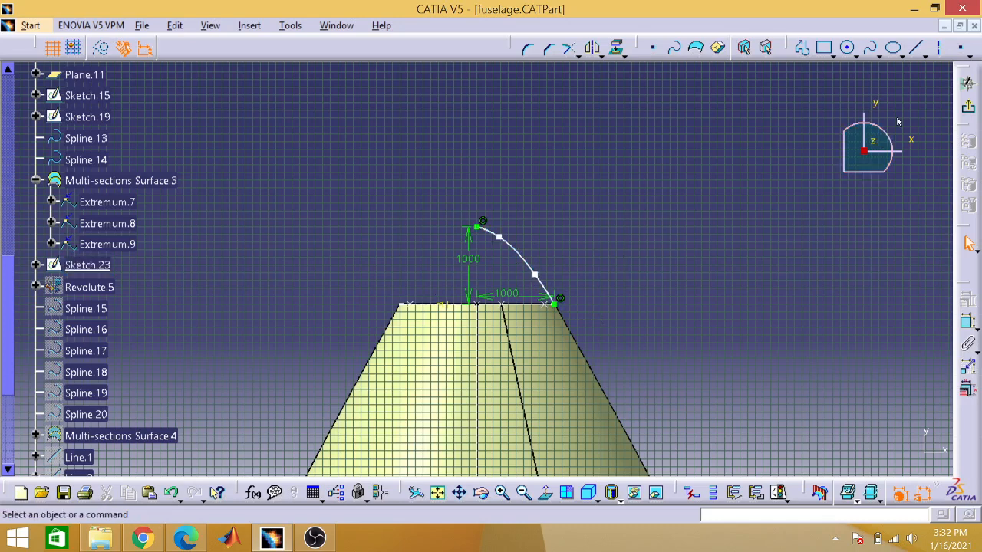
pyautogui.click(966, 81)
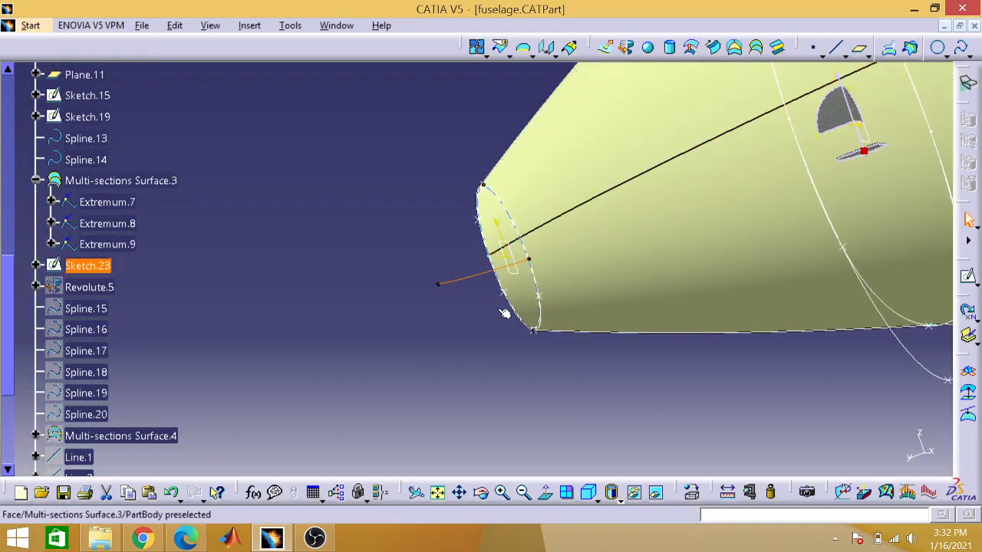
# Step: Show the hidden Revolute.5 at the nose tip and the hidden Spline.15 in the PartBody
pyautogui.rightClick(90, 294)
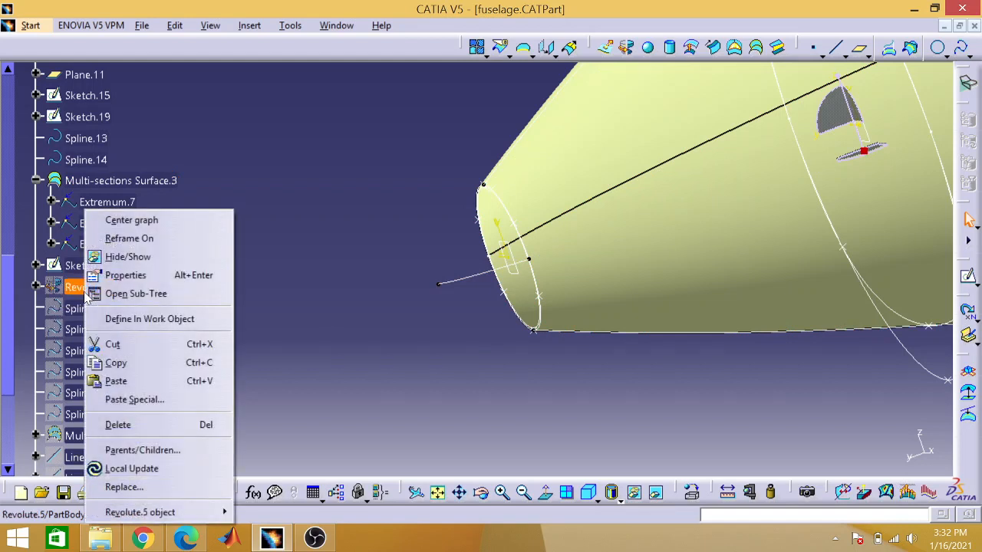
pyautogui.click(118, 257)
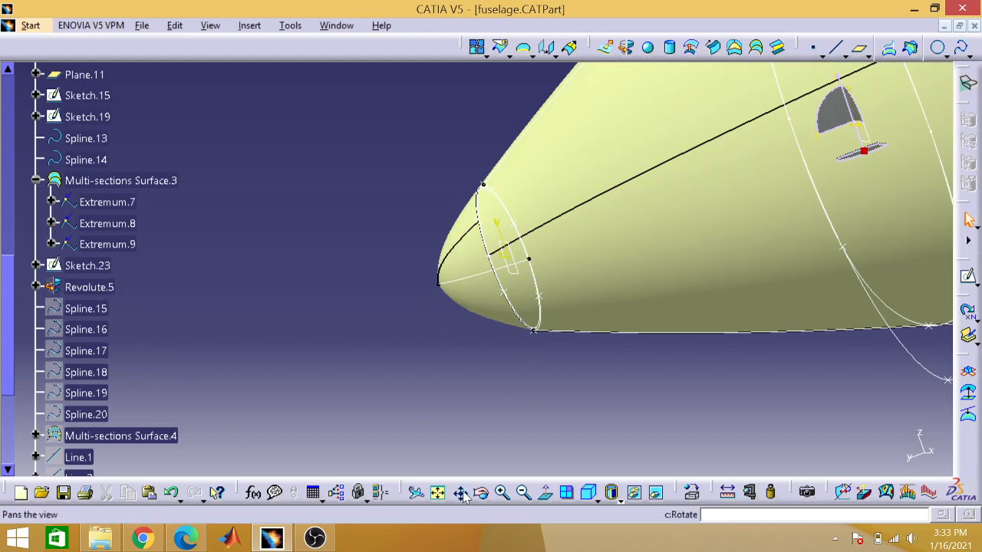
pyautogui.click(439, 493)
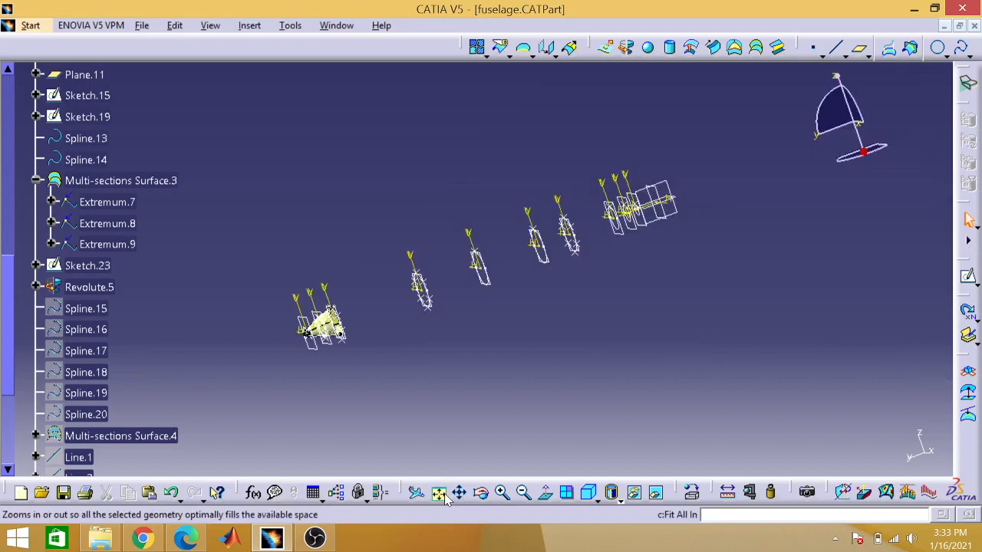
pyautogui.rightClick(96, 306)
pyautogui.click(138, 257)
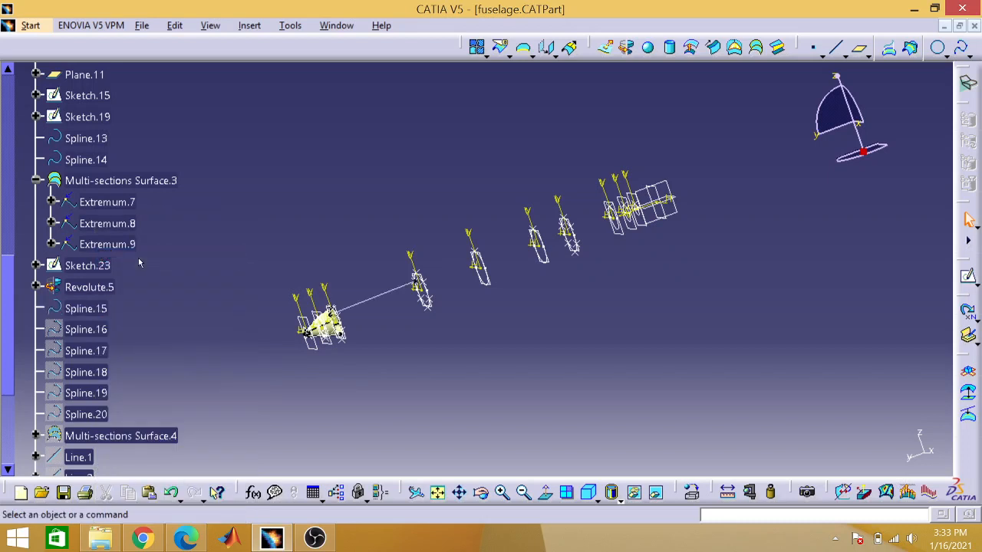
# Step: Show the hidden Spline.16, Spline.17 and Spline.18 in the PartBody
pyautogui.rightClick(84, 330)
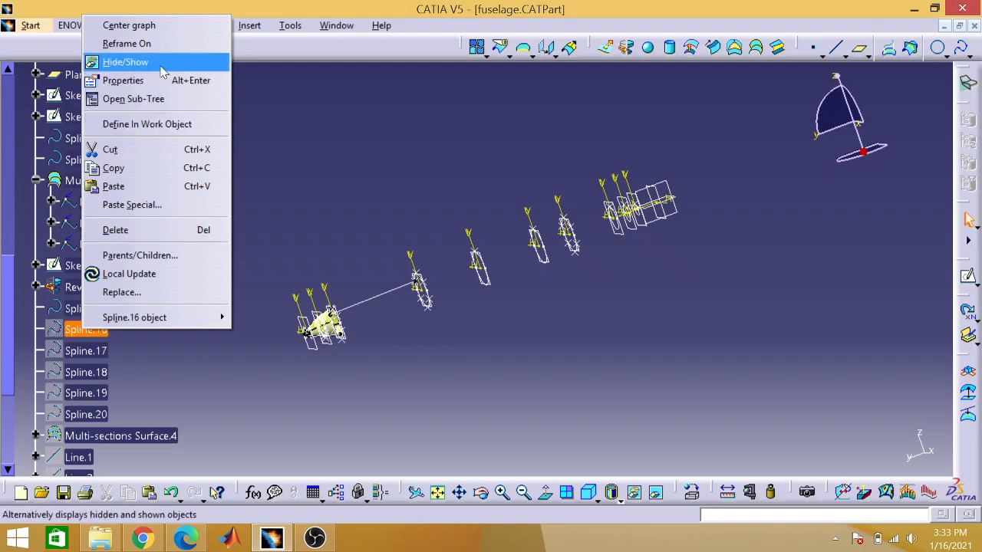
pyautogui.click(125, 62)
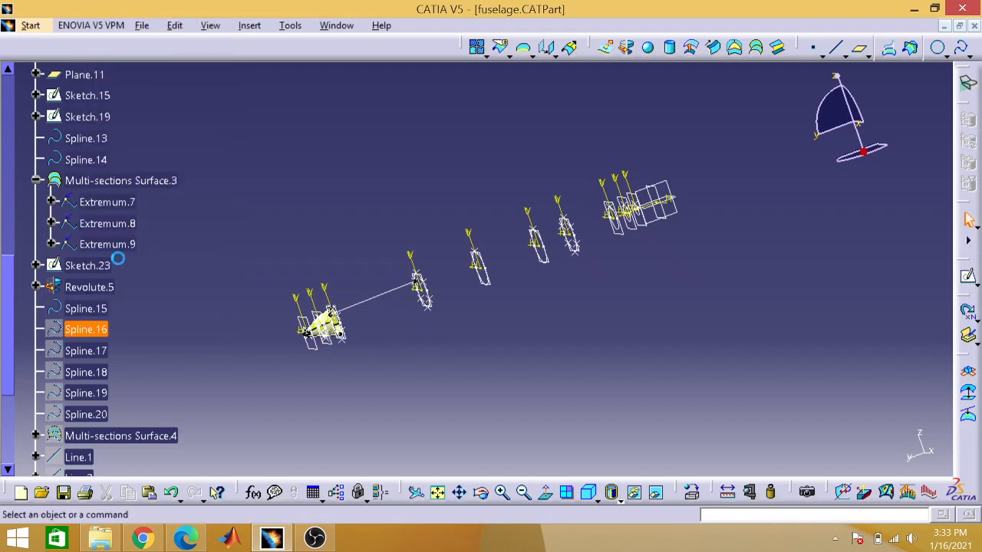
pyautogui.rightClick(105, 350)
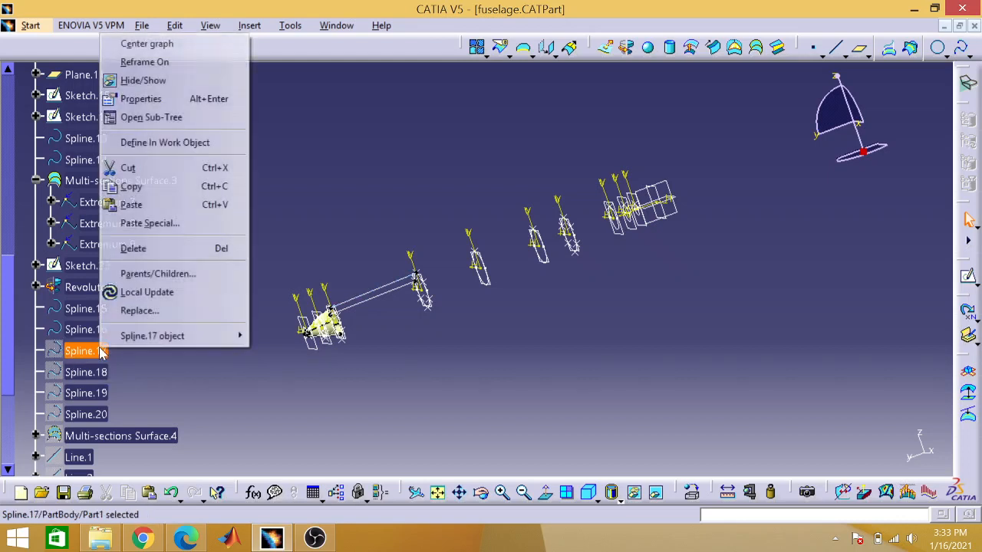
pyautogui.click(176, 91)
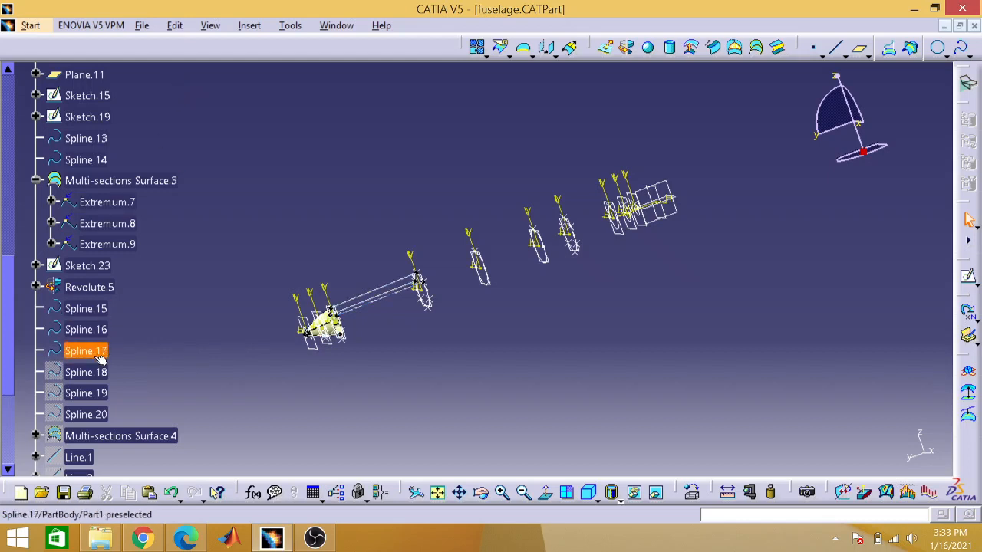
pyautogui.rightClick(86, 370)
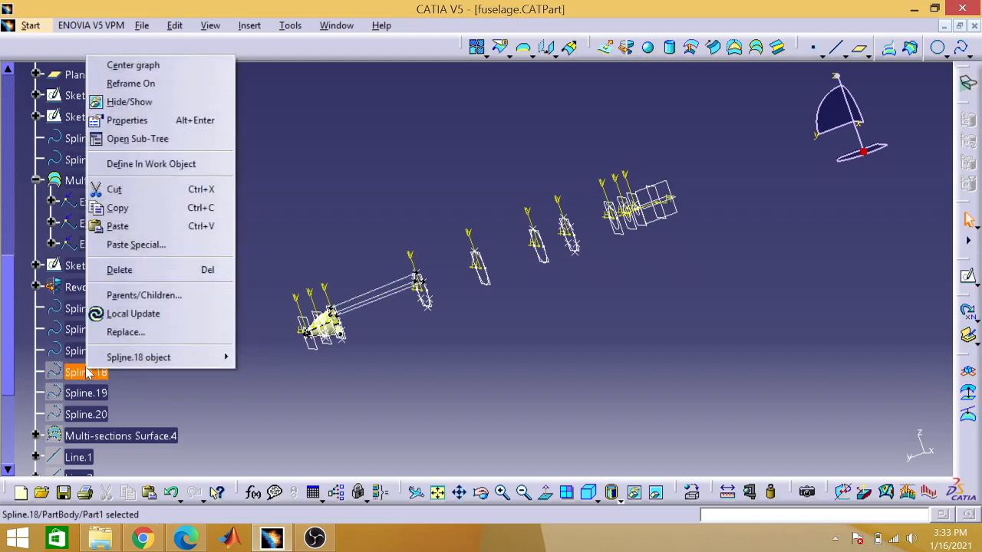
pyautogui.click(122, 102)
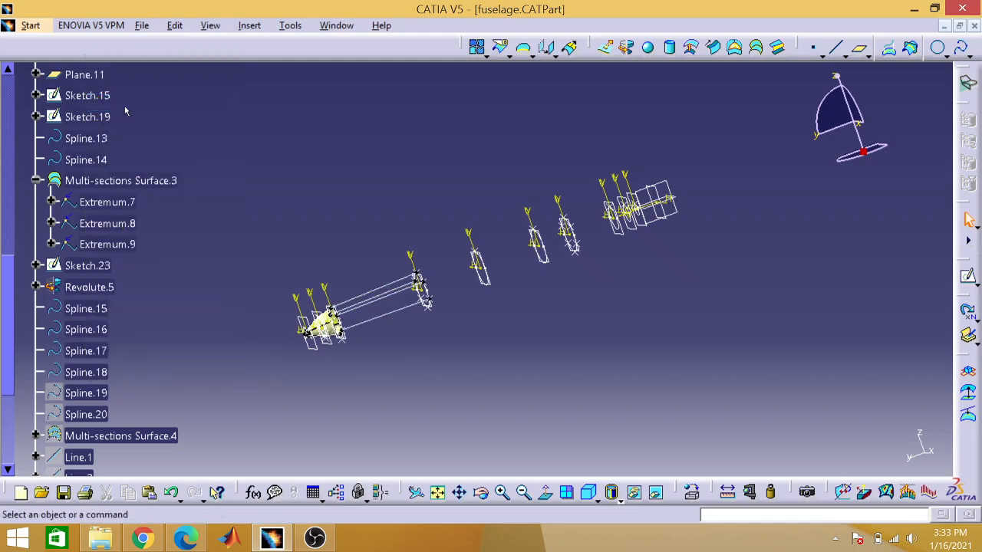
# Step: Show the hidden Spline.19 and Spline.20 along with the hidden Multi-sections Surface.4 behind the nose
pyautogui.rightClick(86, 393)
pyautogui.click(150, 126)
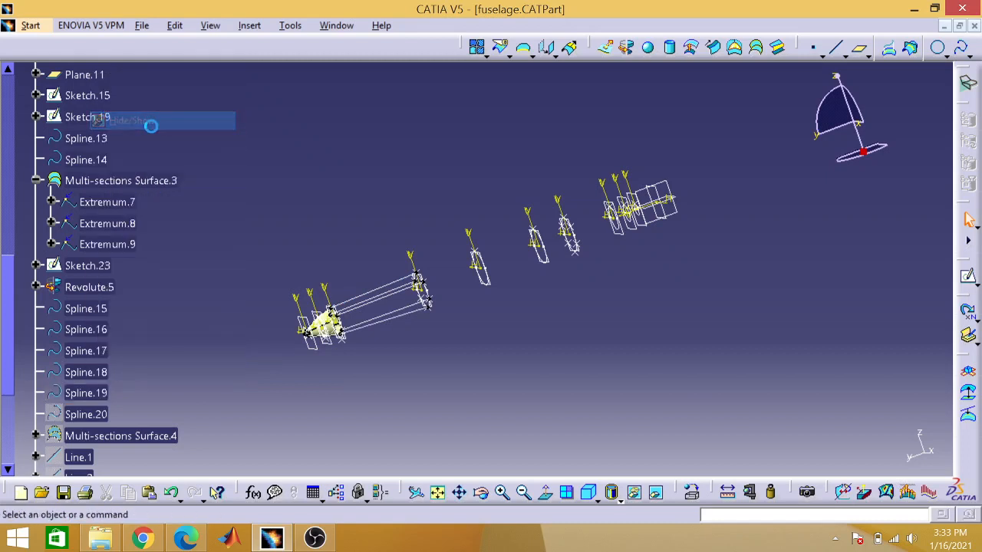
pyautogui.rightClick(86, 416)
pyautogui.click(153, 157)
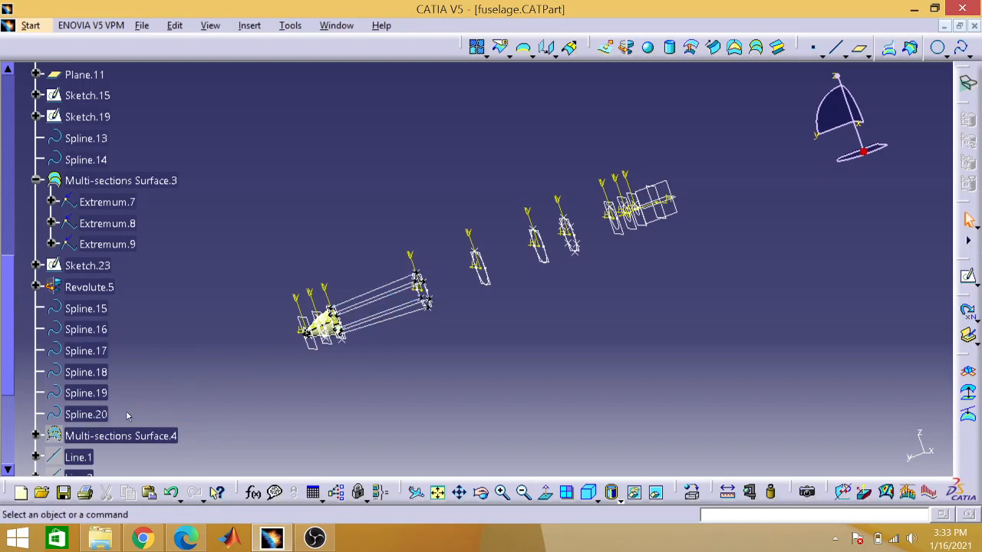
pyautogui.rightClick(121, 435)
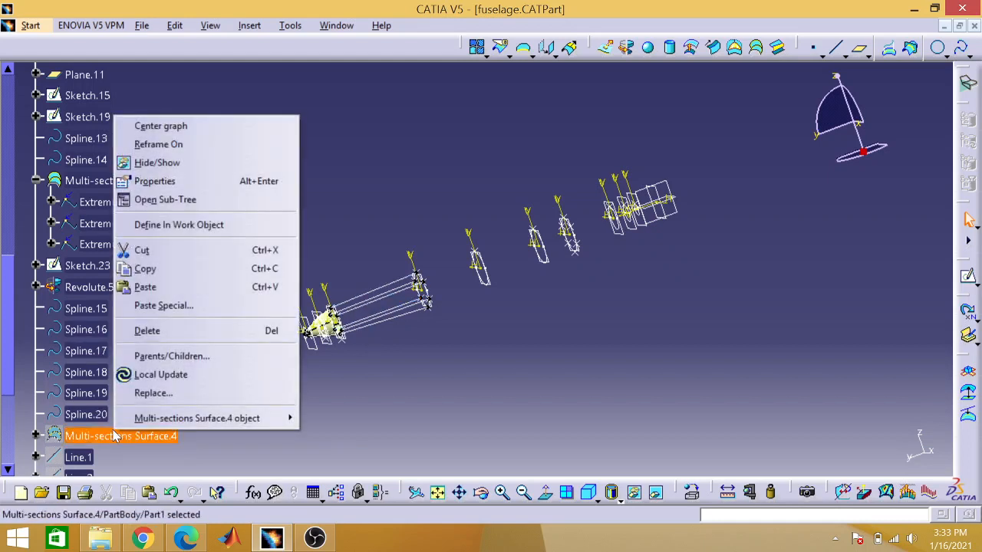
pyautogui.click(173, 163)
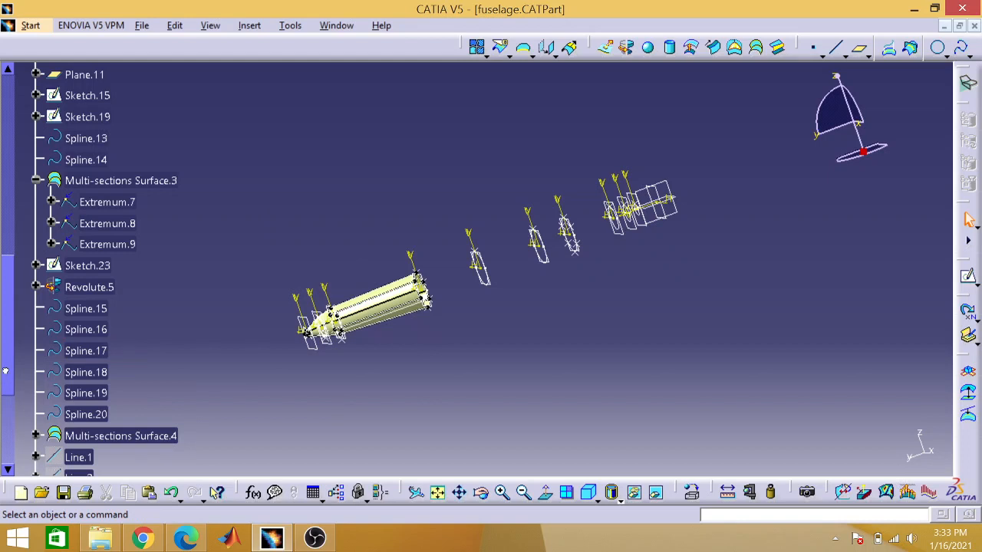
# Step: Show the hidden guide lines Line.1, Line.2 and Line.3 of the fuselage's middle section
pyautogui.moveTo(6, 371); pyautogui.dragTo(11, 419)
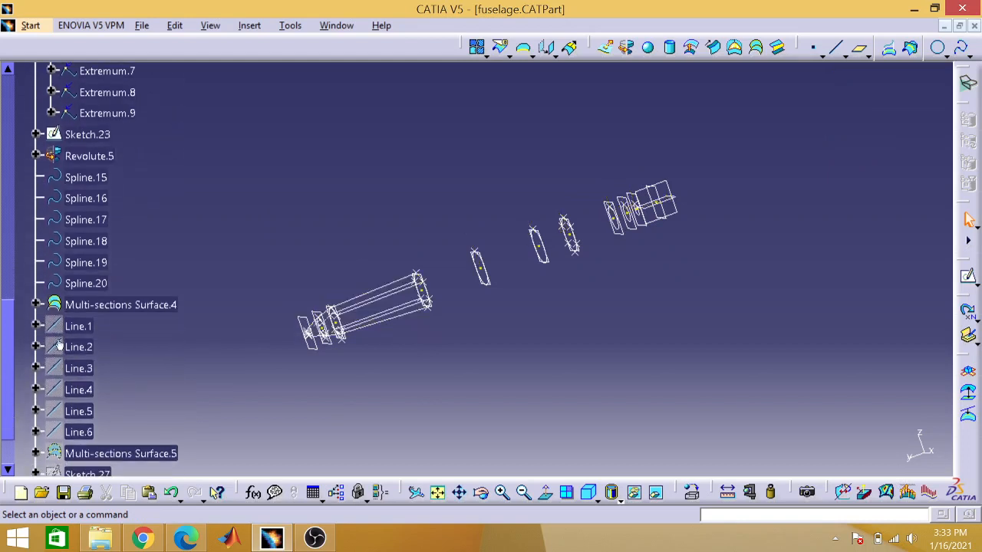
pyautogui.click(92, 326)
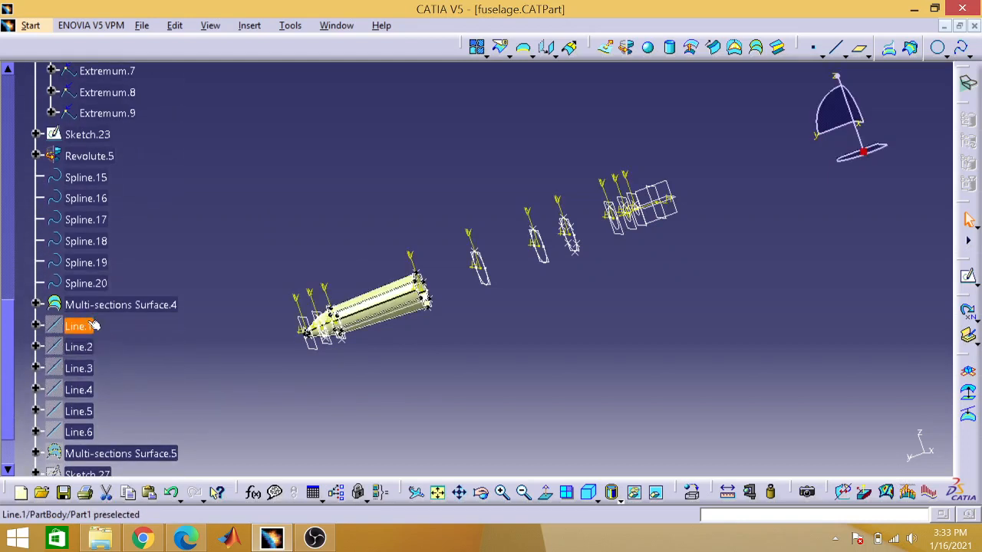
pyautogui.rightClick(82, 326)
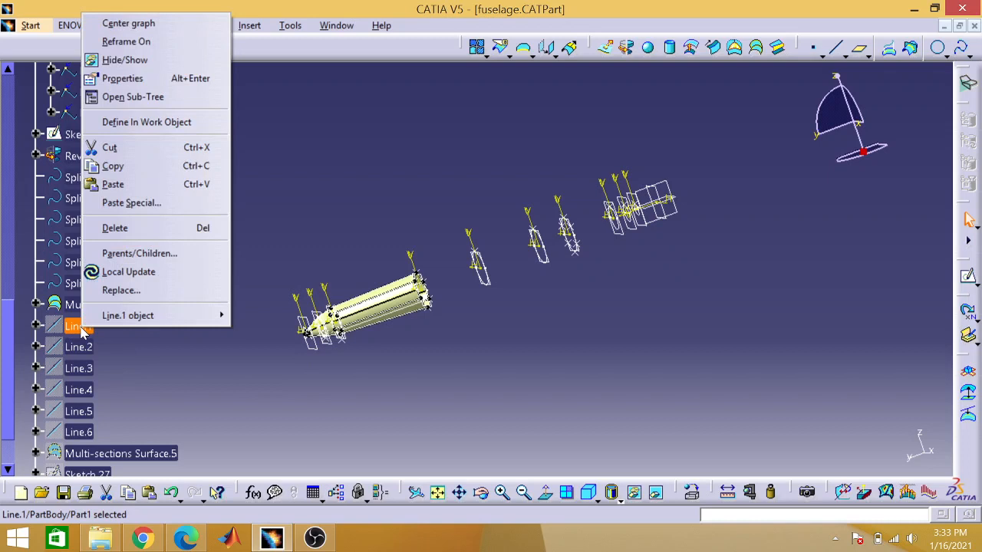
pyautogui.click(127, 61)
pyautogui.rightClick(90, 358)
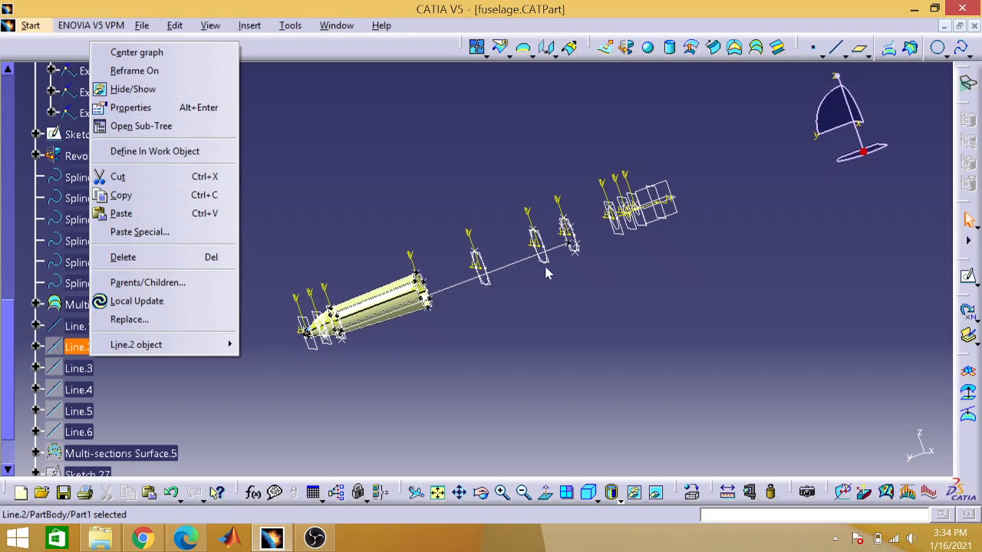
pyautogui.click(132, 89)
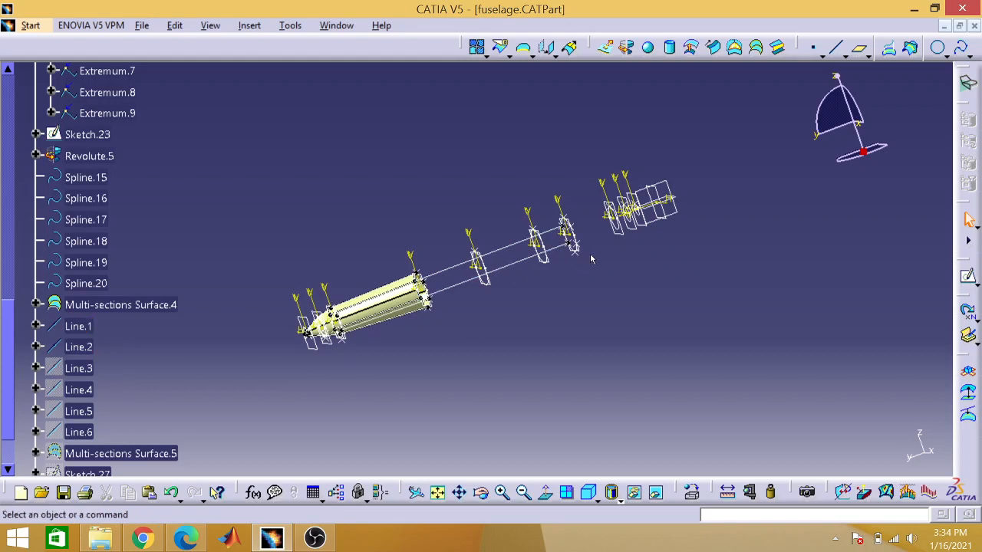
pyautogui.rightClick(80, 369)
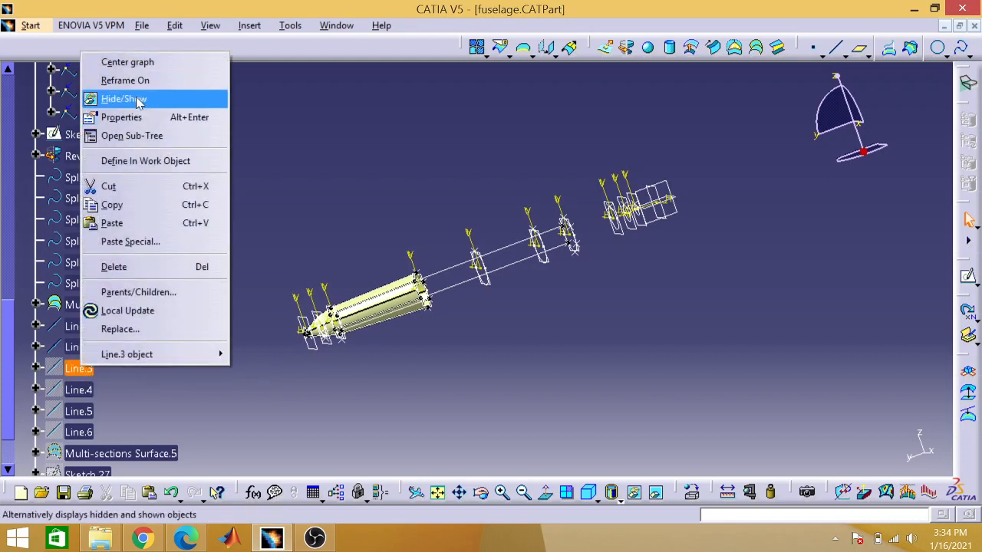
pyautogui.click(125, 99)
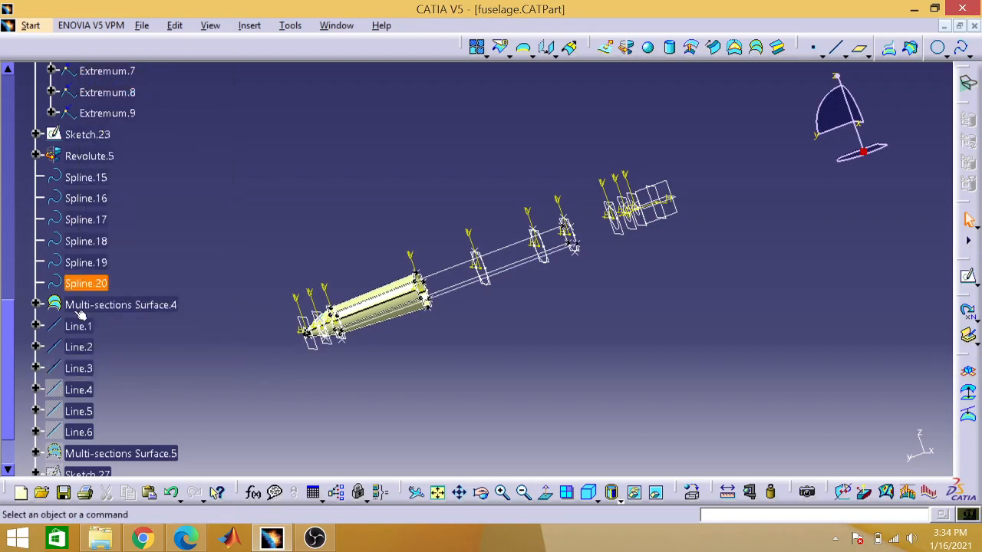
# Step: Show the hidden Line.4, Line.5 and Line.6 along with the hidden Multi-sections Surface.5 of the fuselage's middle section
pyautogui.rightClick(79, 391)
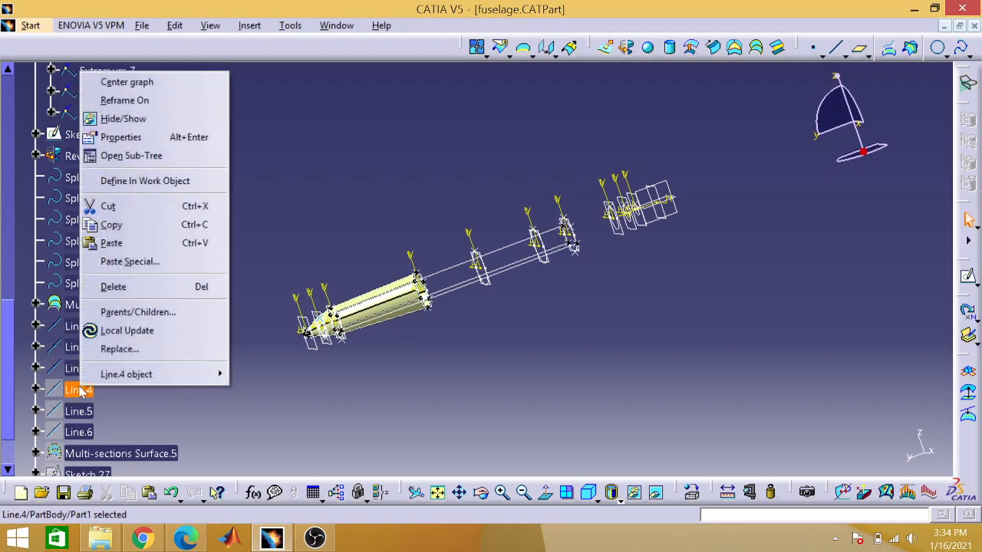
pyautogui.click(136, 120)
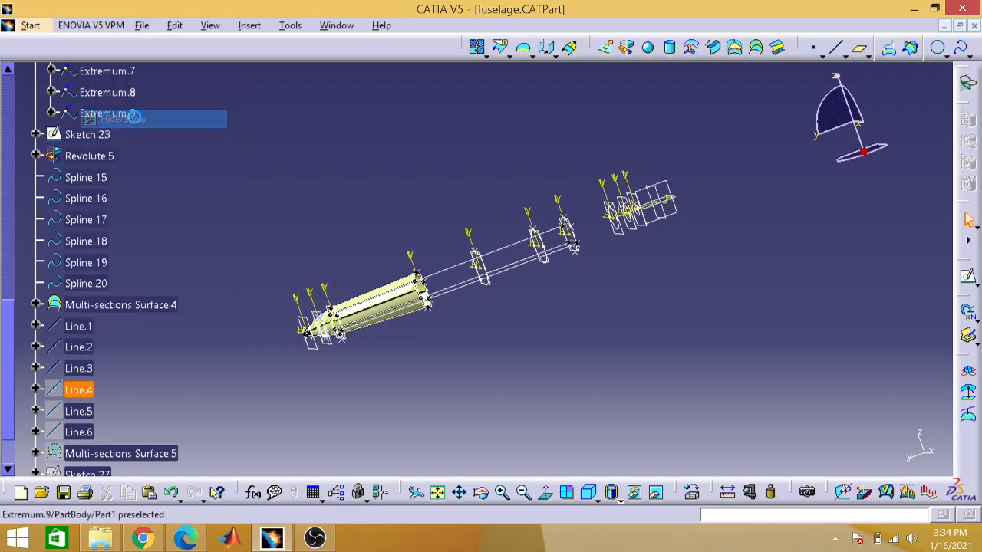
pyautogui.rightClick(78, 413)
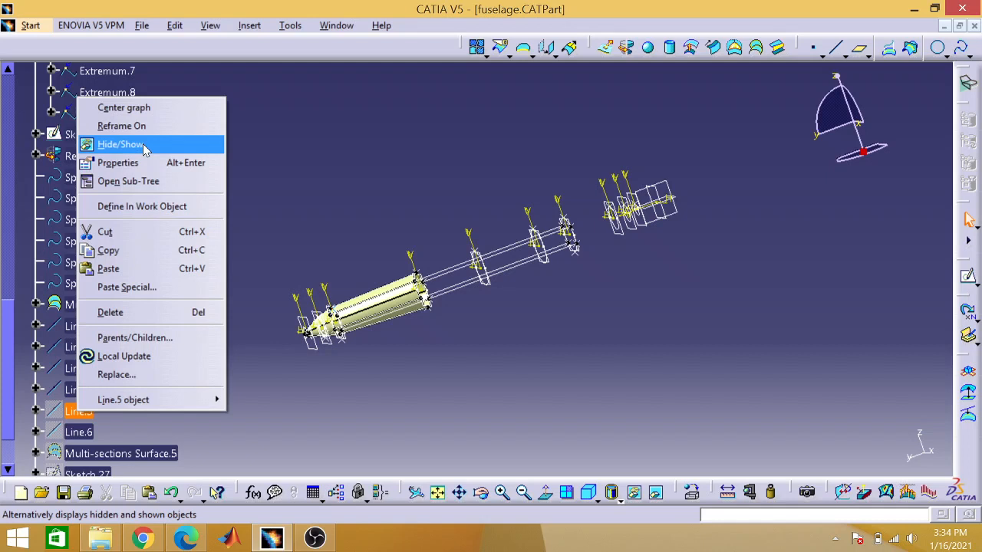
pyautogui.click(142, 143)
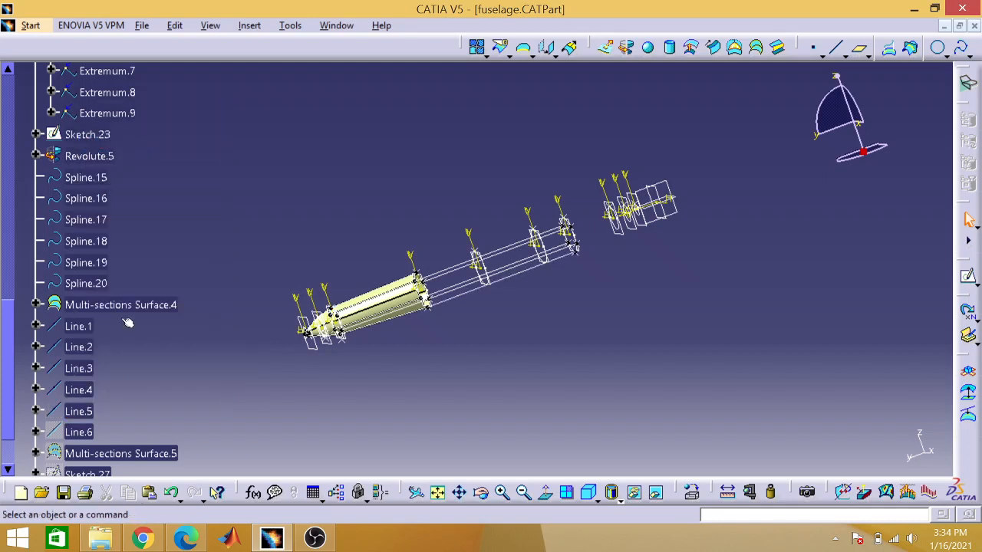
pyautogui.rightClick(80, 431)
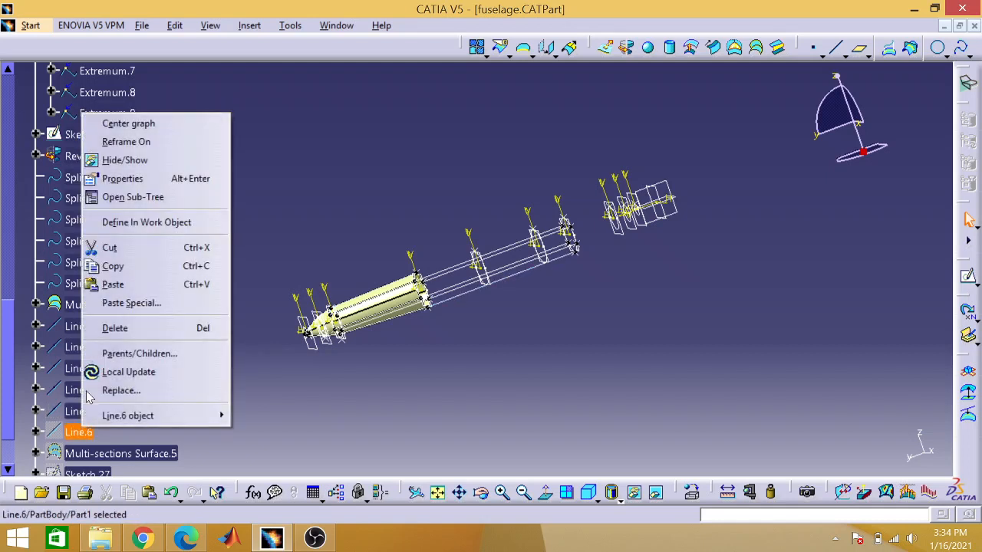
pyautogui.click(166, 161)
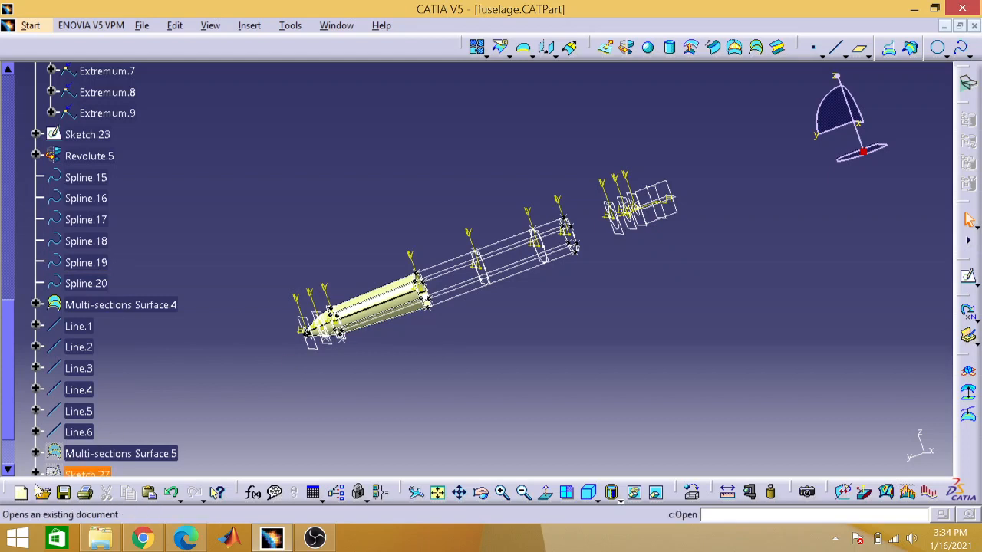
pyautogui.rightClick(93, 454)
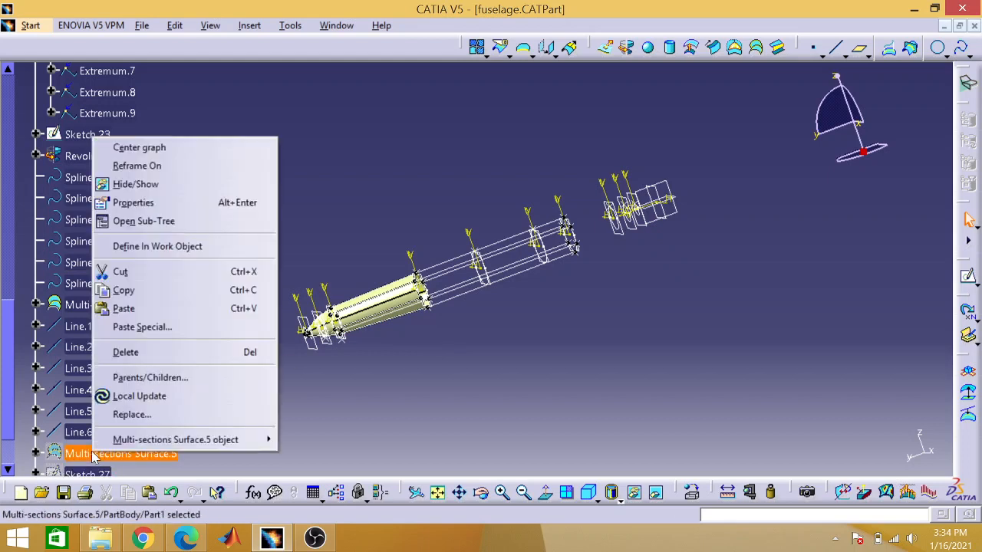
pyautogui.click(156, 188)
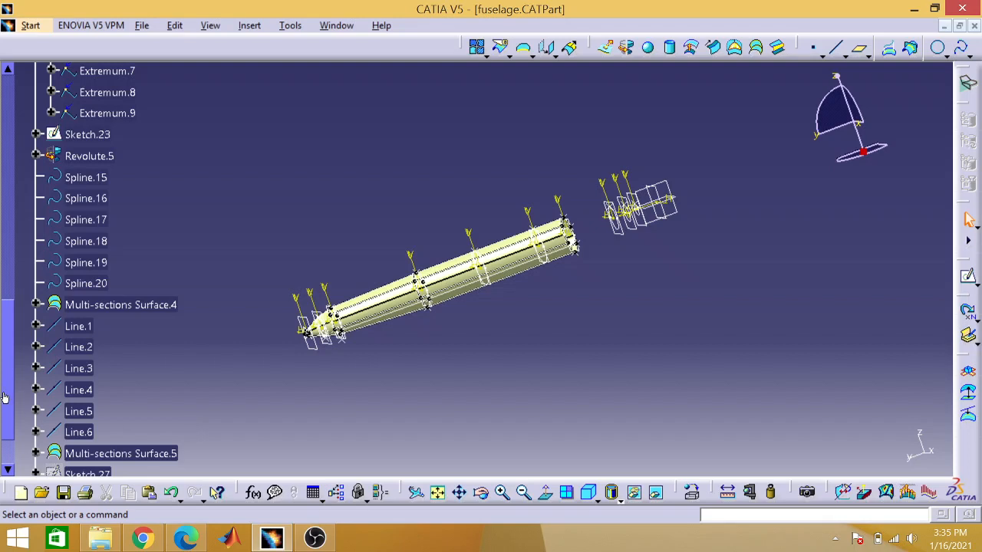
# Step: Open Sketch.27 to examine its circle and diameter dimension up close, and return to the full 3D view with nothing selected
pyautogui.moveTo(3, 396); pyautogui.dragTo(4, 422)
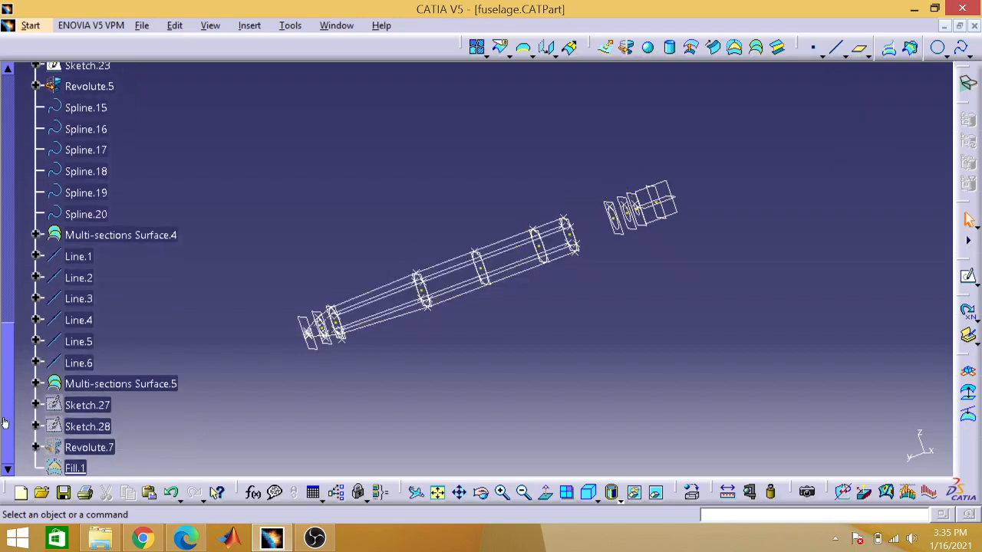
pyautogui.doubleClick(88, 407)
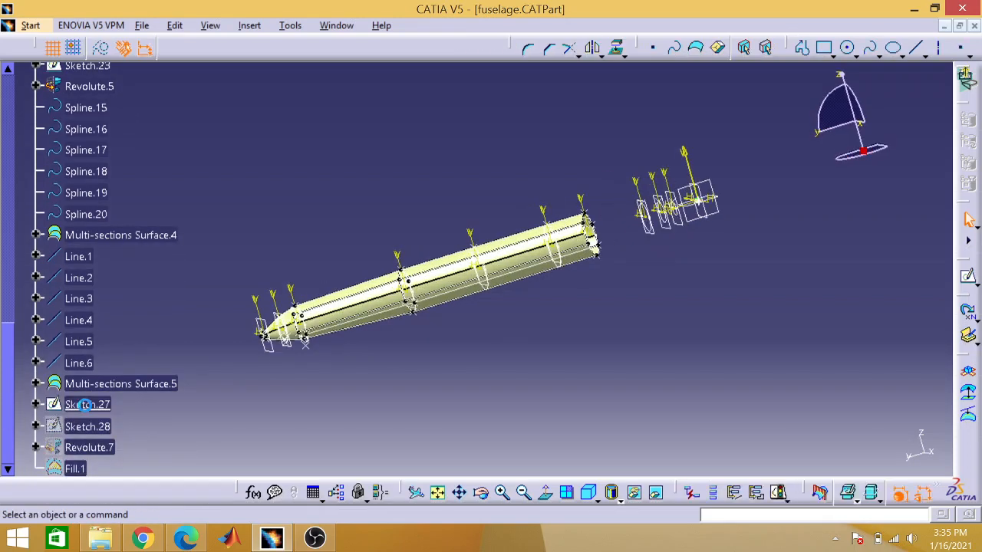
pyautogui.click(438, 493)
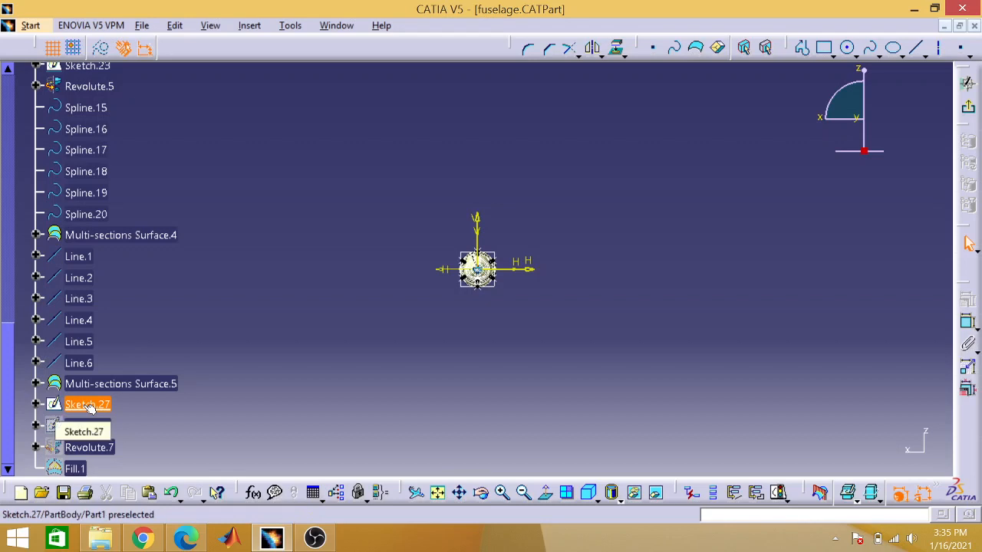
pyautogui.click(502, 493)
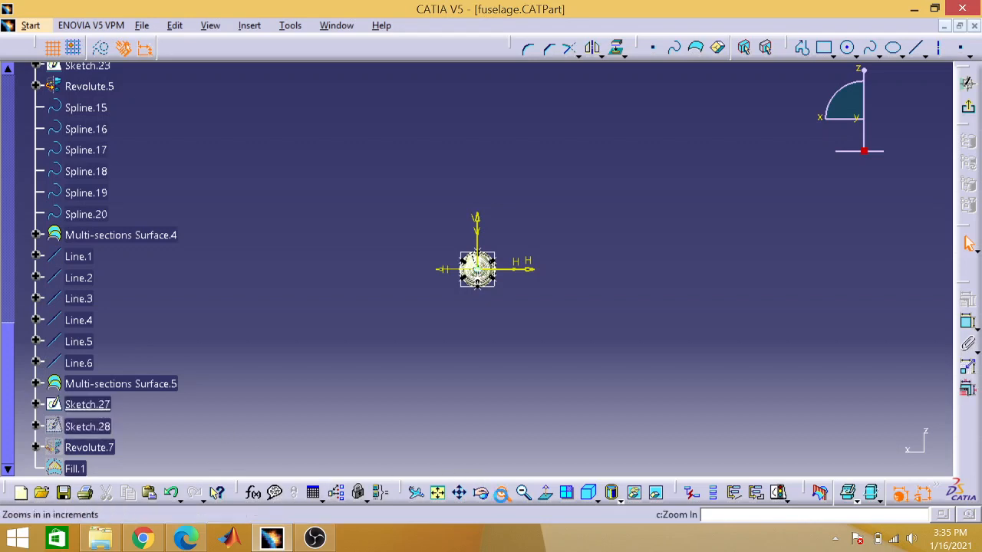
pyautogui.click(503, 494)
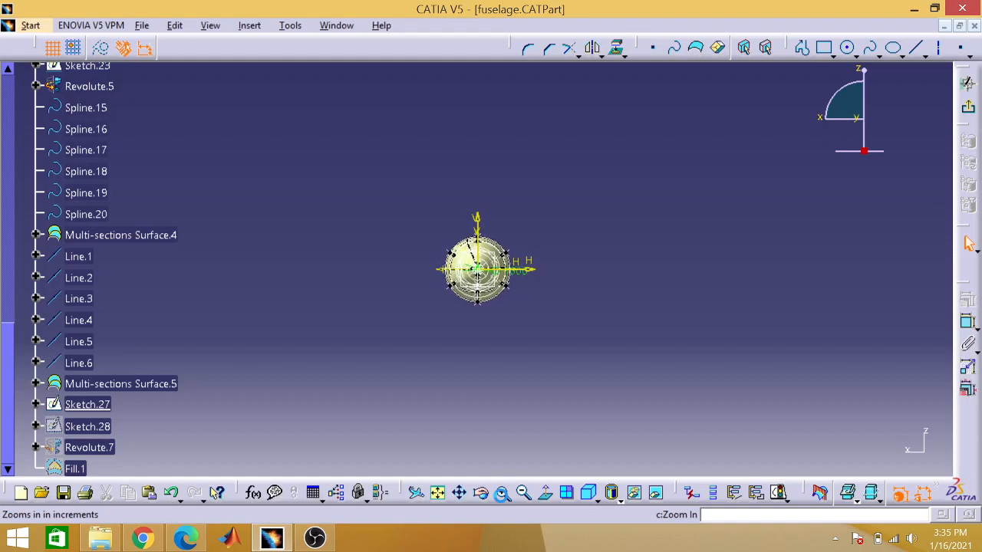
pyautogui.click(502, 495)
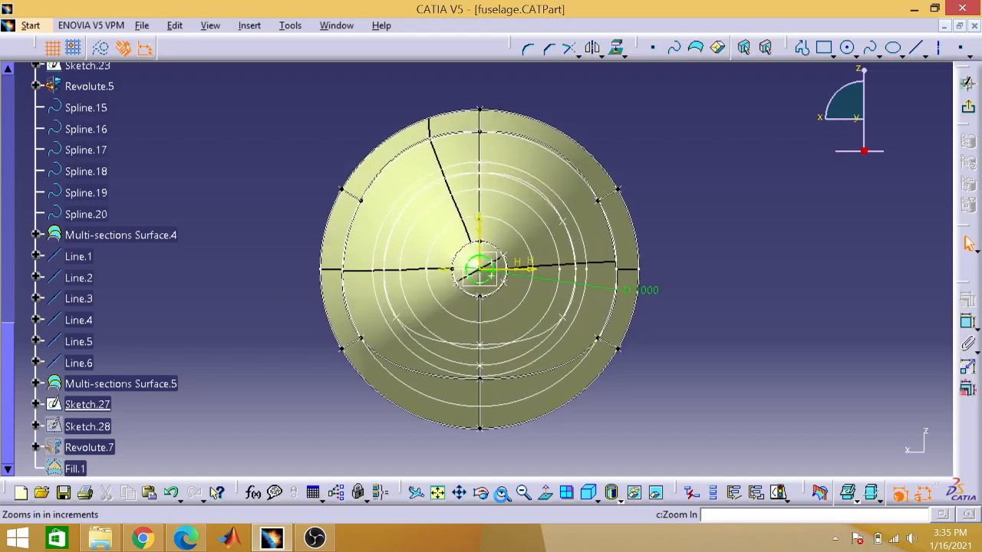
pyautogui.click(502, 494)
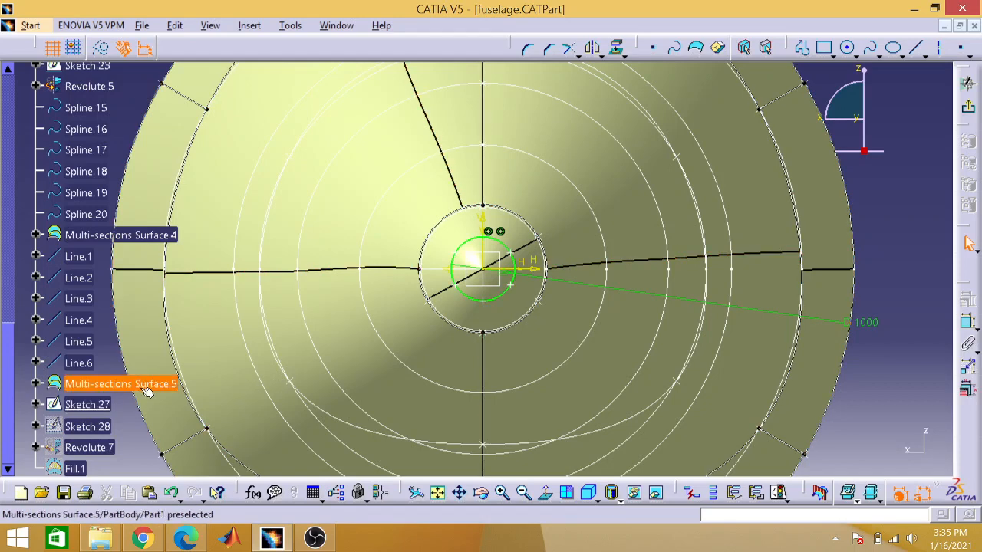
pyautogui.click(971, 110)
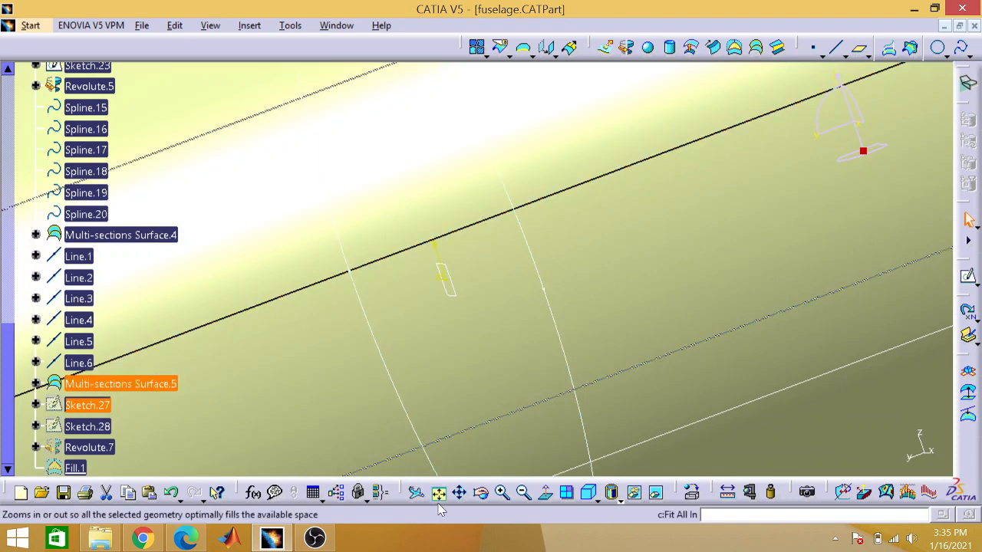
pyautogui.click(437, 493)
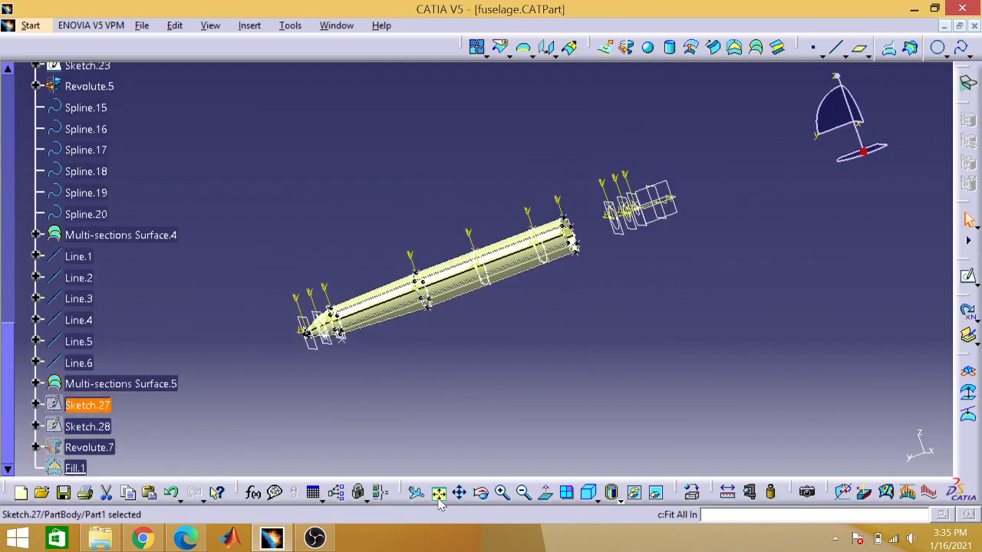
pyautogui.click(253, 416)
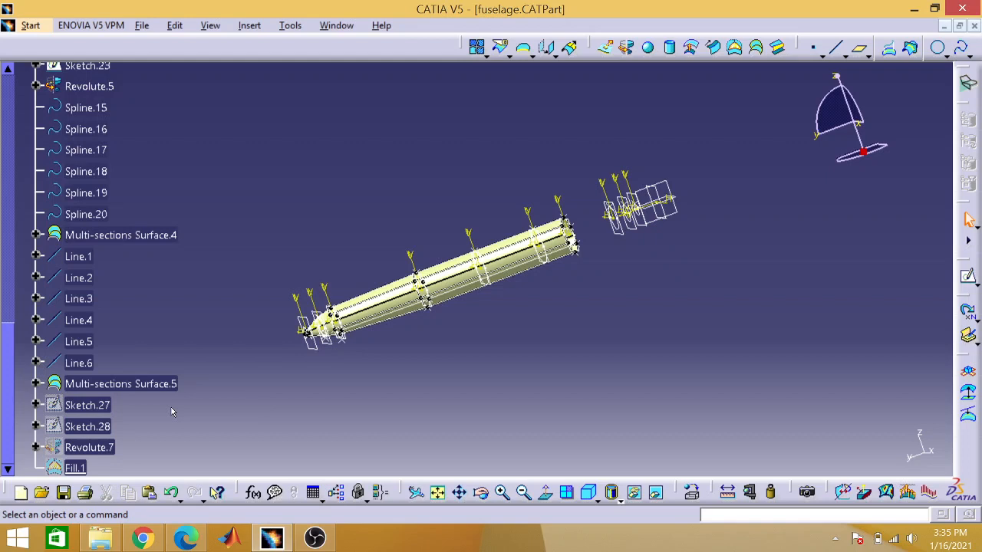
# Step: Show the hidden Sketch.27 and Sketch.28, open Sketch.28 to examine its tail profile curve and dimensions, and return to the 3D view
pyautogui.rightClick(105, 407)
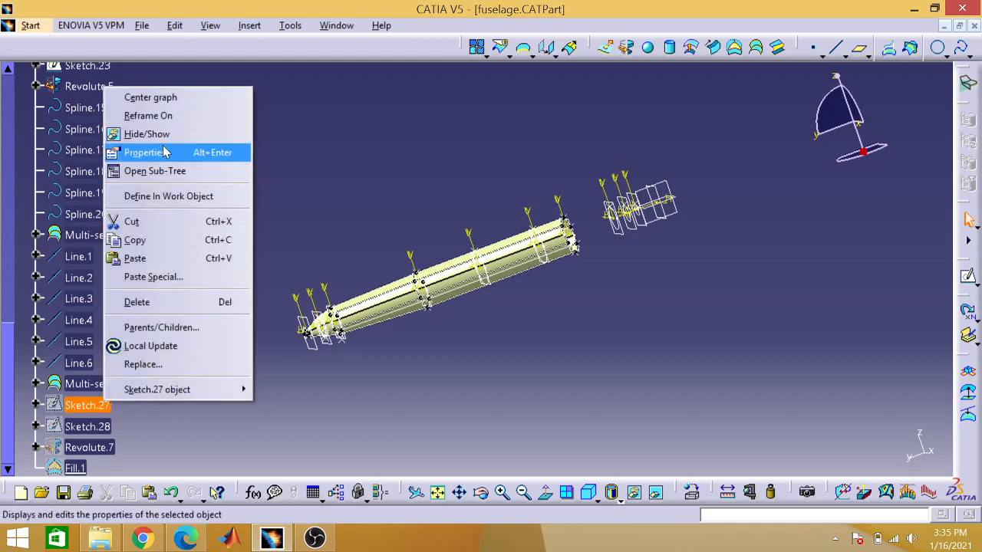
pyautogui.click(161, 135)
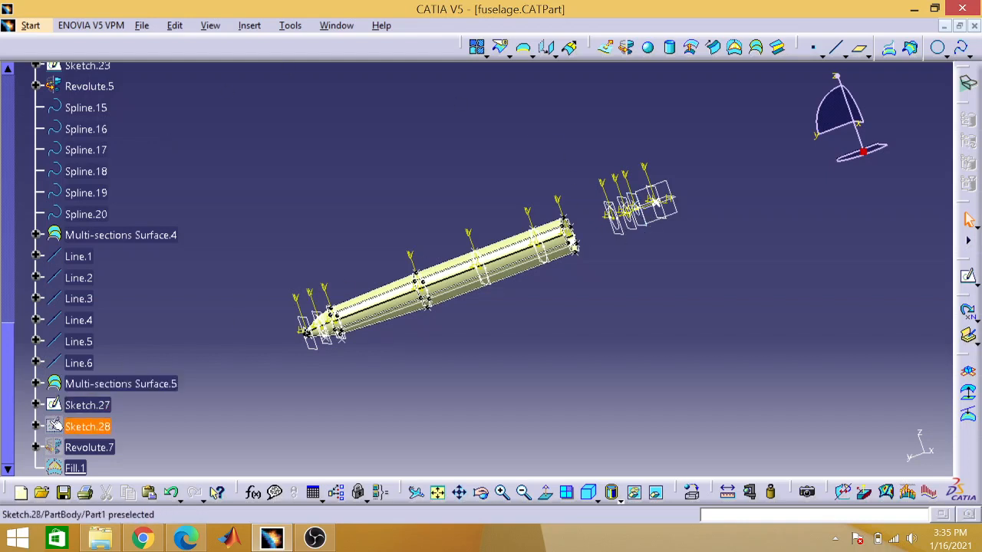
pyautogui.rightClick(110, 426)
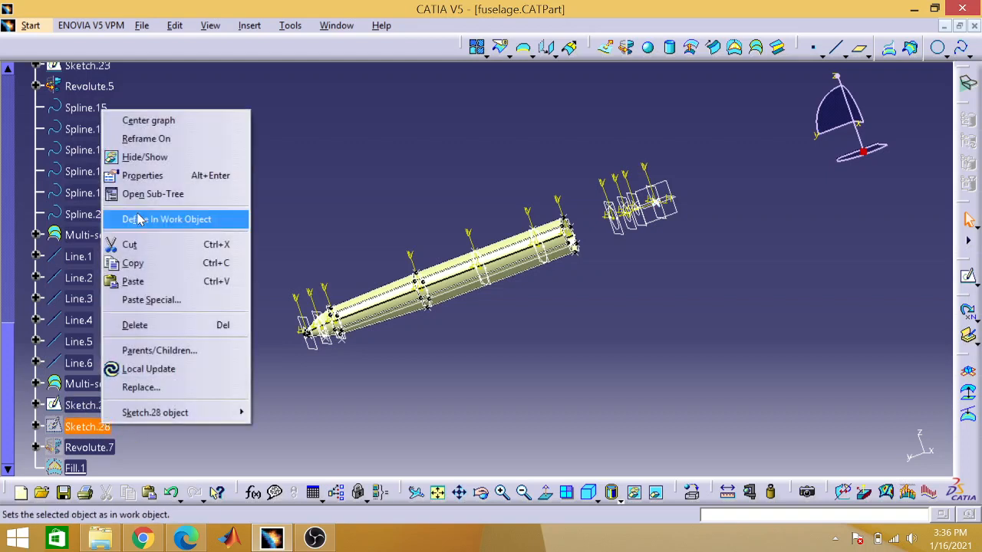
pyautogui.click(162, 158)
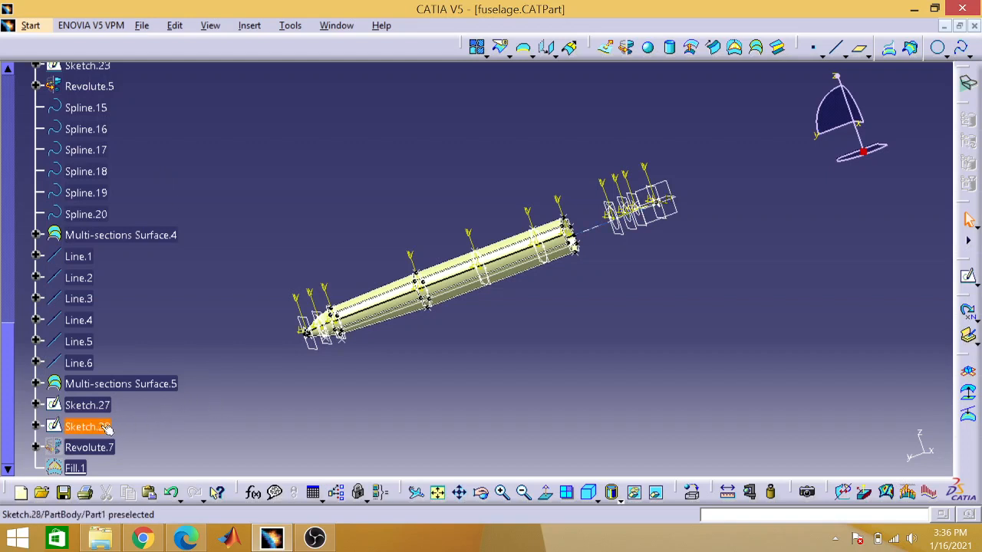
pyautogui.doubleClick(106, 426)
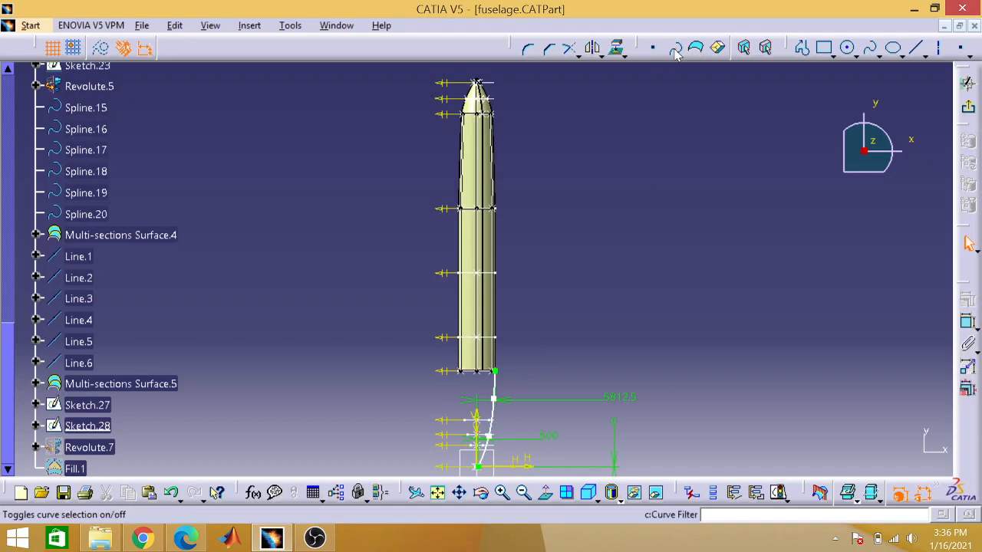
pyautogui.click(969, 109)
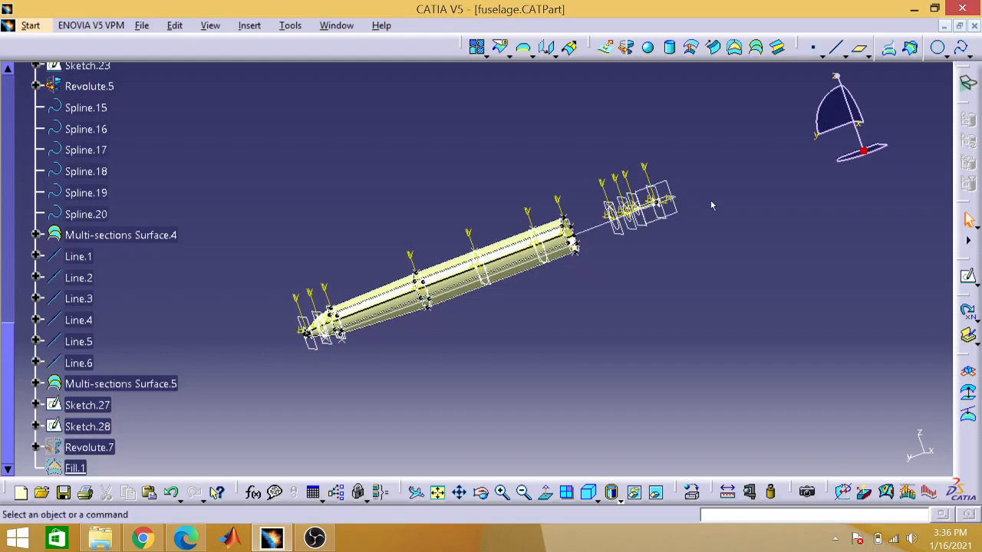
# Step: Show the hidden Revolute.7 and Fill.1 surfaces at the fuselage's tail end
pyautogui.rightClick(73, 452)
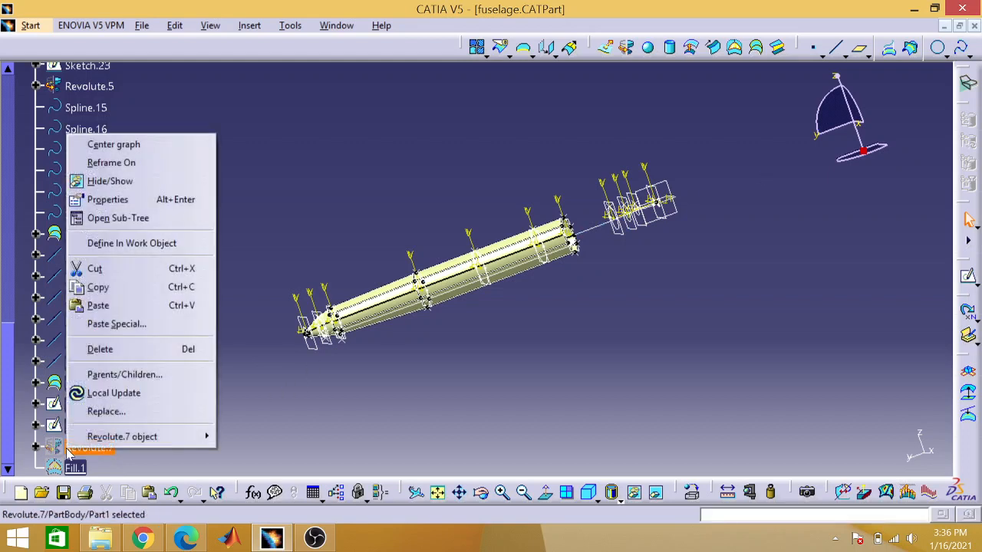
pyautogui.click(123, 181)
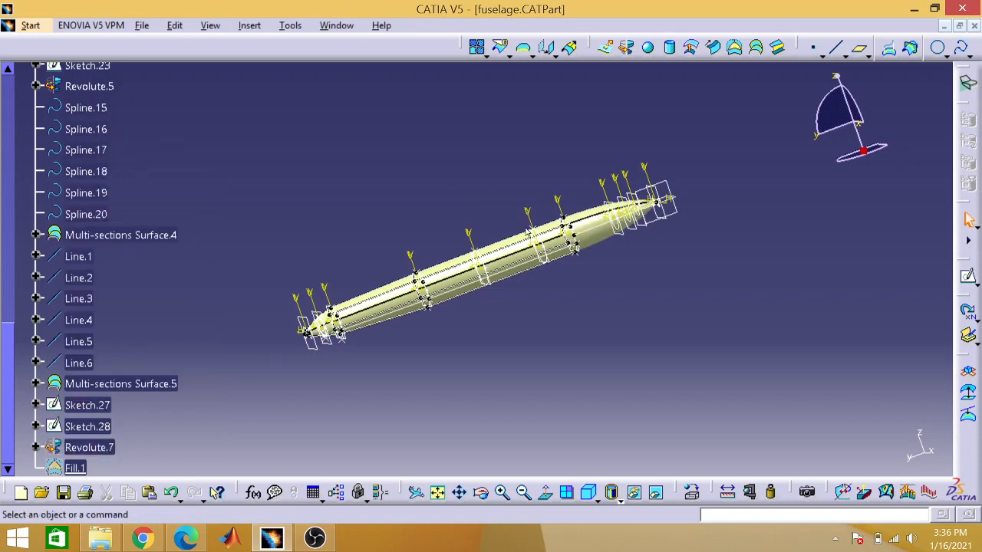
pyautogui.rightClick(81, 468)
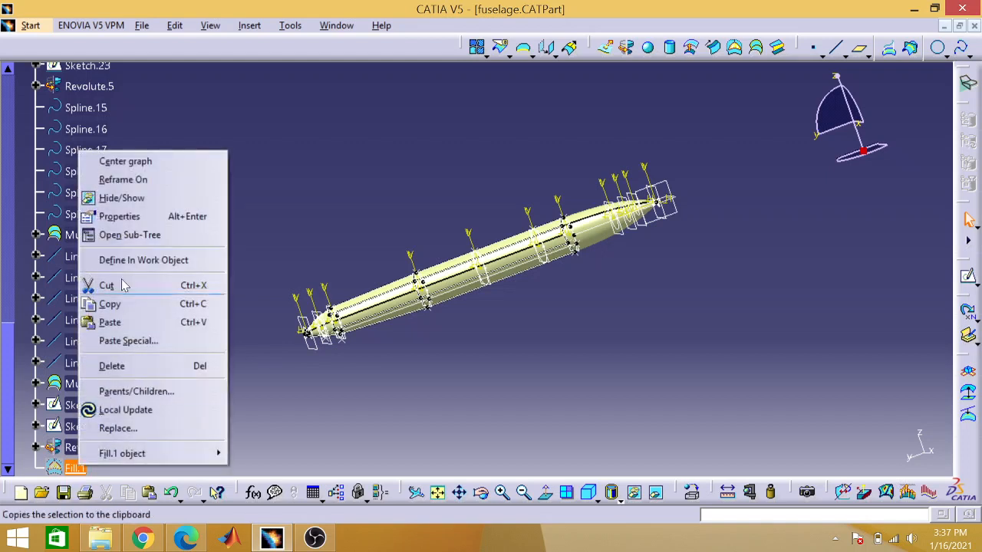
pyautogui.click(146, 199)
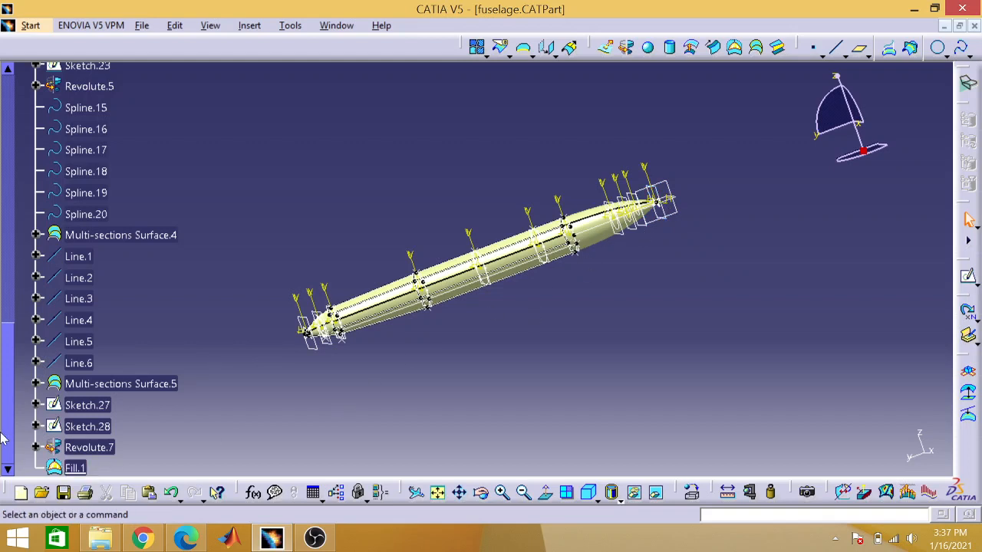
# Step: Hide Sketch.27, the circle sketch at the tip of the tail
pyautogui.moveTo(6, 437); pyautogui.dragTo(8, 449)
pyautogui.rightClick(93, 407)
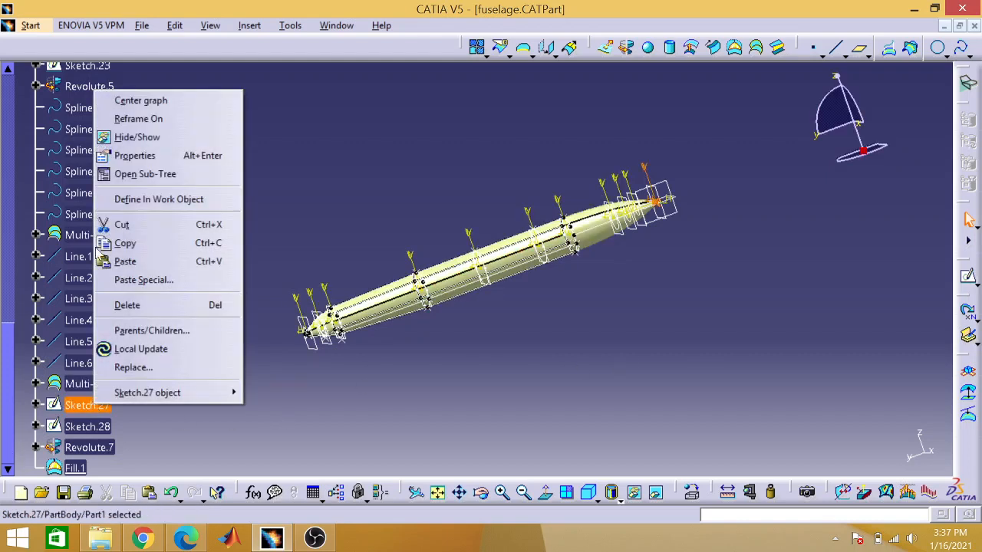
pyautogui.click(156, 144)
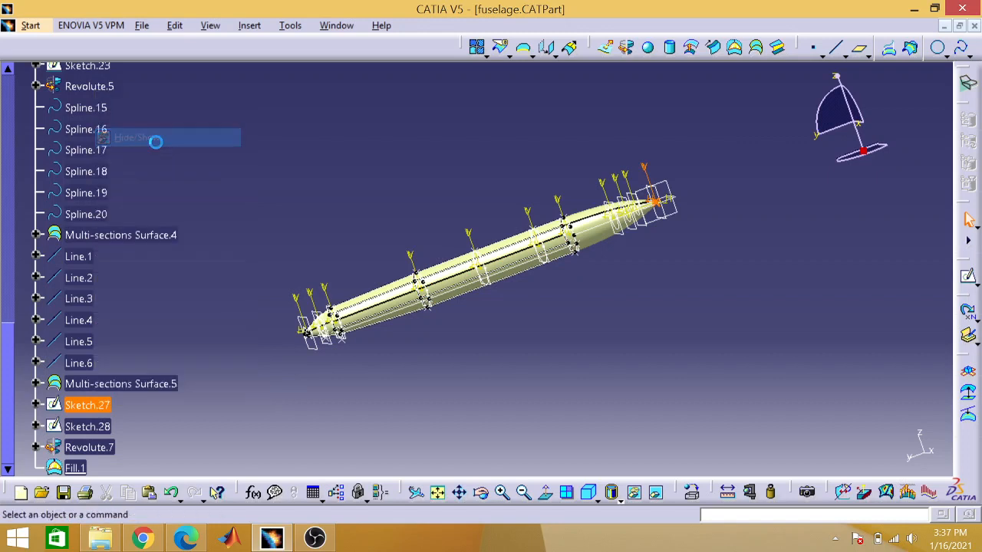
# Step: Hide the guide curves Spline.18, Spline.17, Spline.16 and Spline.15 behind the nose
pyautogui.rightClick(112, 174)
pyautogui.click(144, 222)
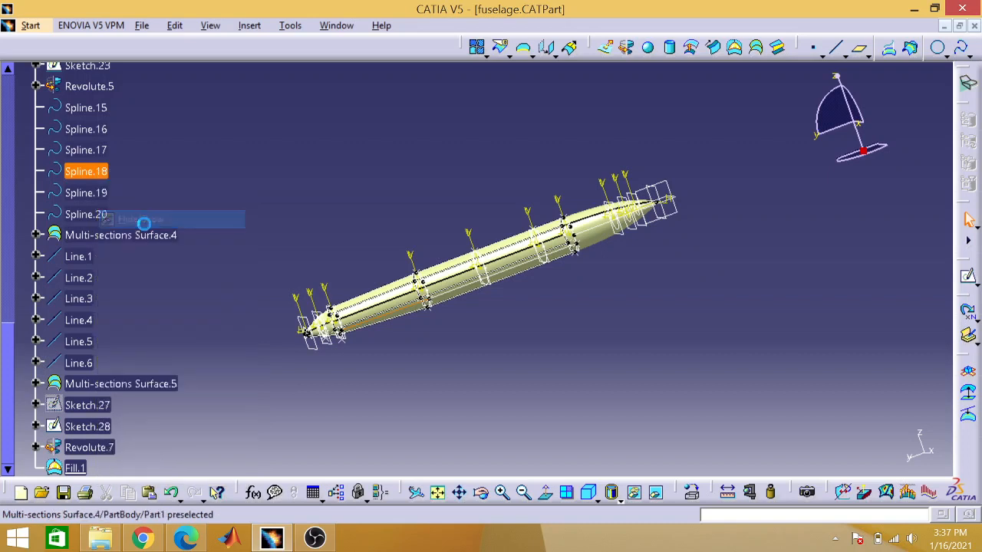
pyautogui.rightClick(101, 151)
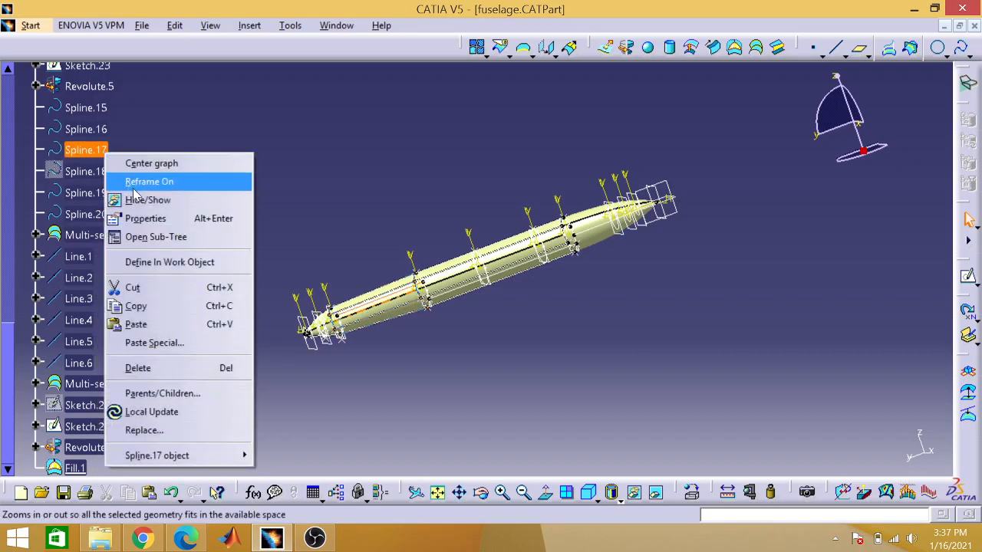
pyautogui.click(138, 200)
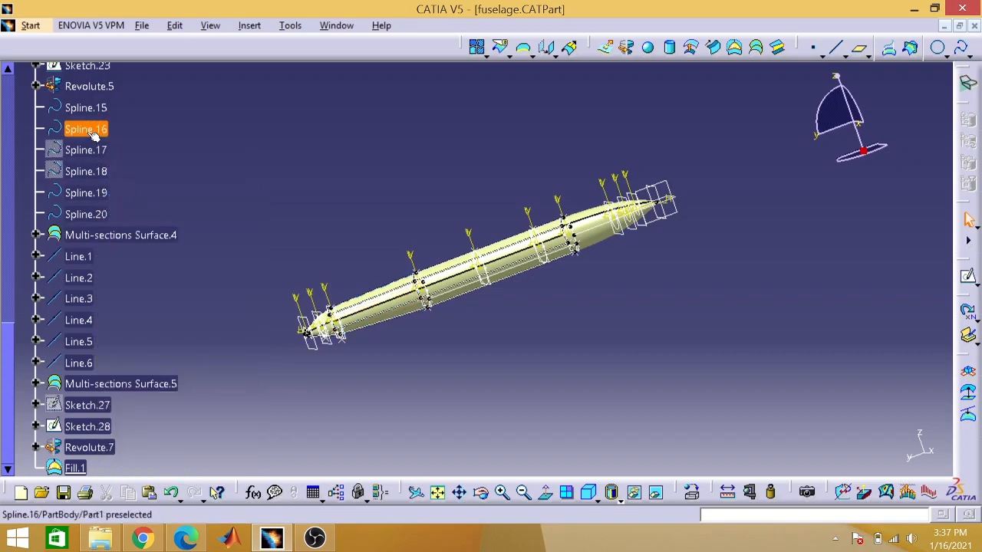
pyautogui.rightClick(91, 132)
pyautogui.click(140, 180)
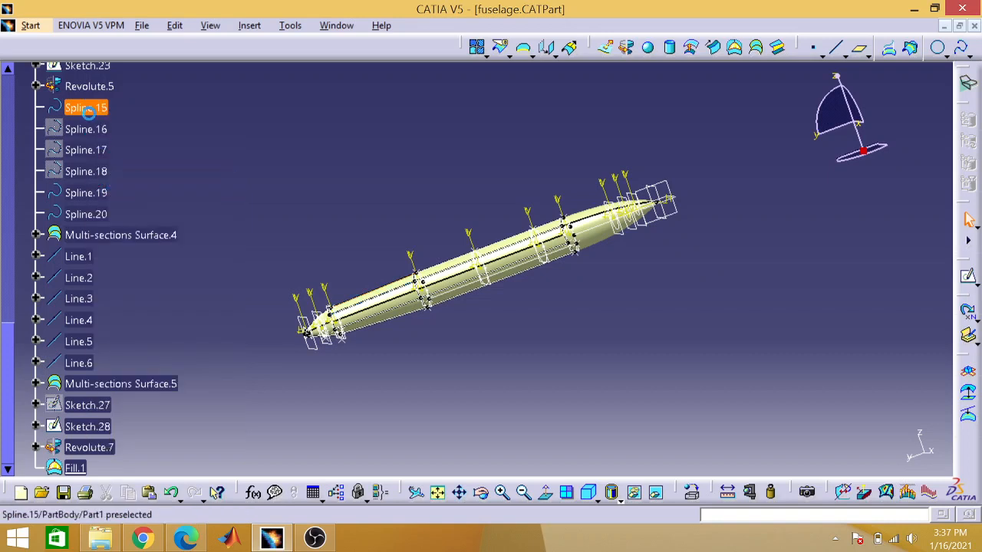
pyautogui.rightClick(89, 111)
pyautogui.click(111, 161)
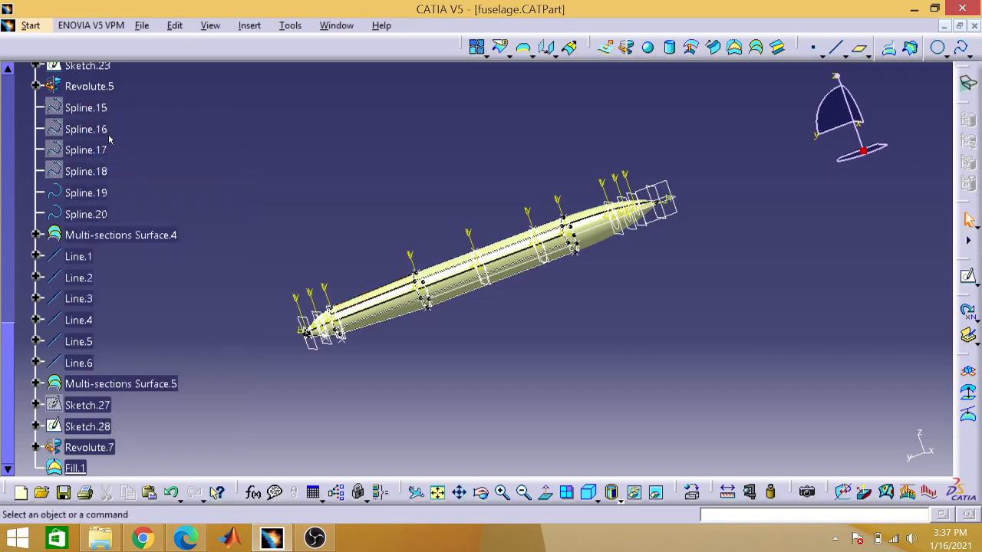
# Step: Hide the remaining guide curves Spline.19 and Spline.20 of Multi-sections Surface.4
pyautogui.click(99, 195)
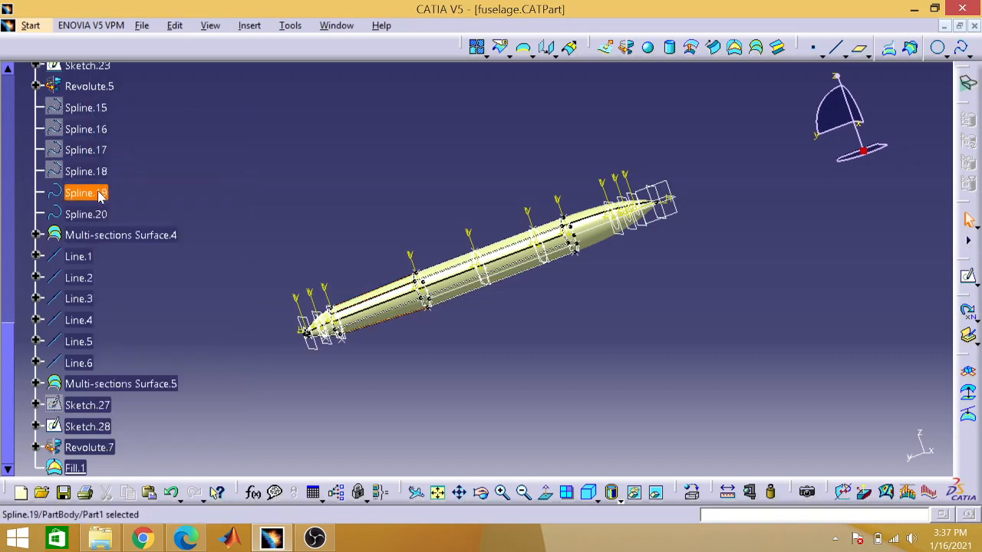
pyautogui.rightClick(98, 195)
pyautogui.click(134, 238)
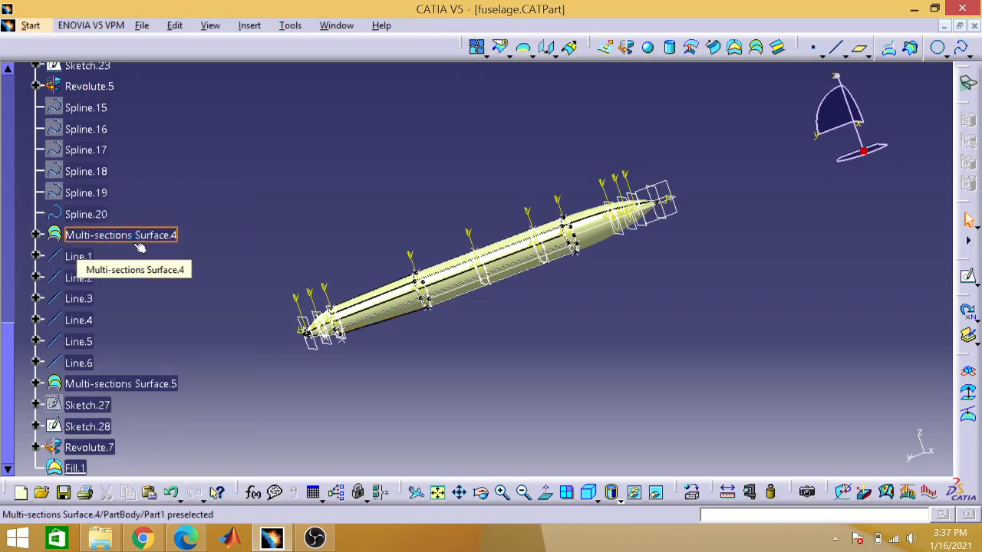
pyautogui.click(98, 216)
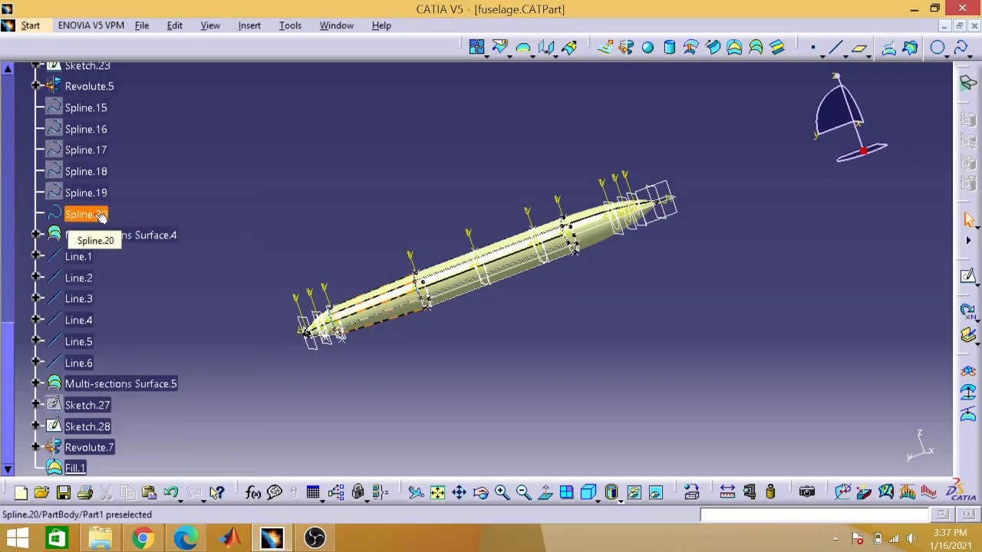
pyautogui.rightClick(98, 215)
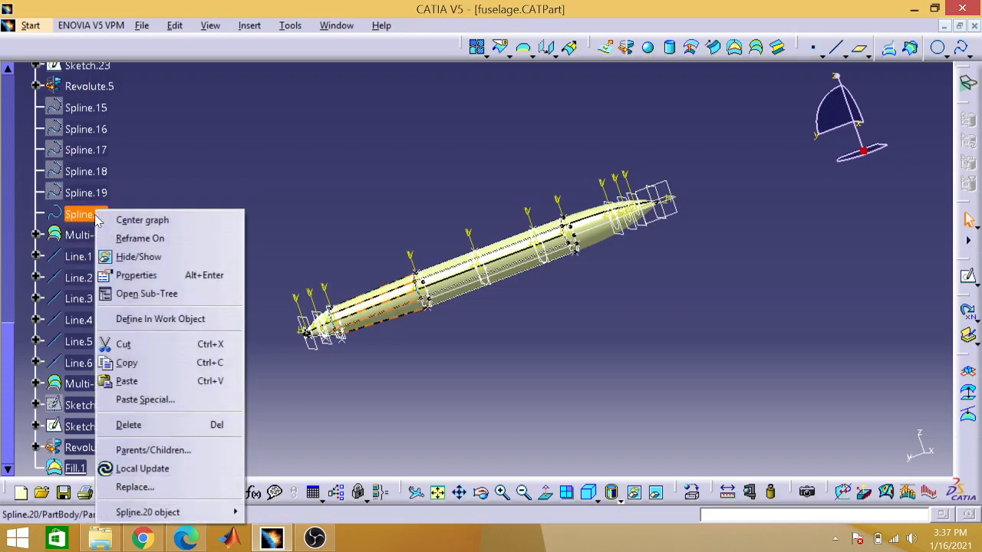
pyautogui.click(133, 259)
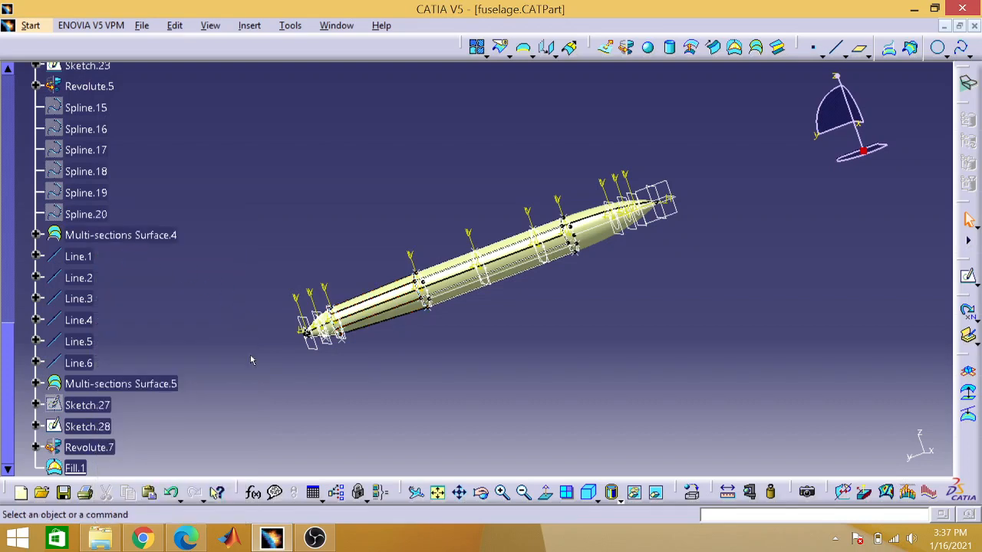
# Step: Hide the guide lines Line.1, Line.2 and Line.3 of the fuselage's middle section
pyautogui.rightClick(85, 256)
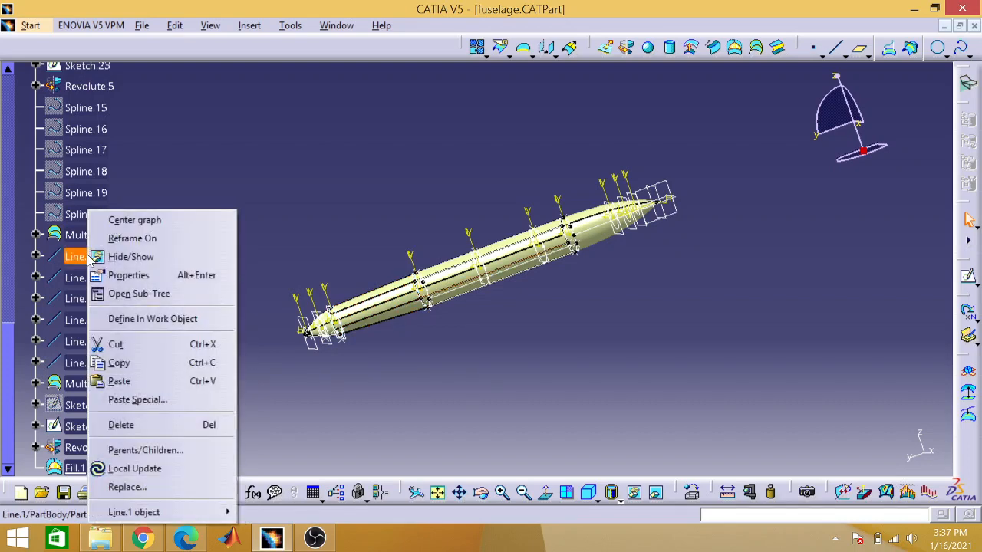
pyautogui.click(136, 237)
pyautogui.click(123, 235)
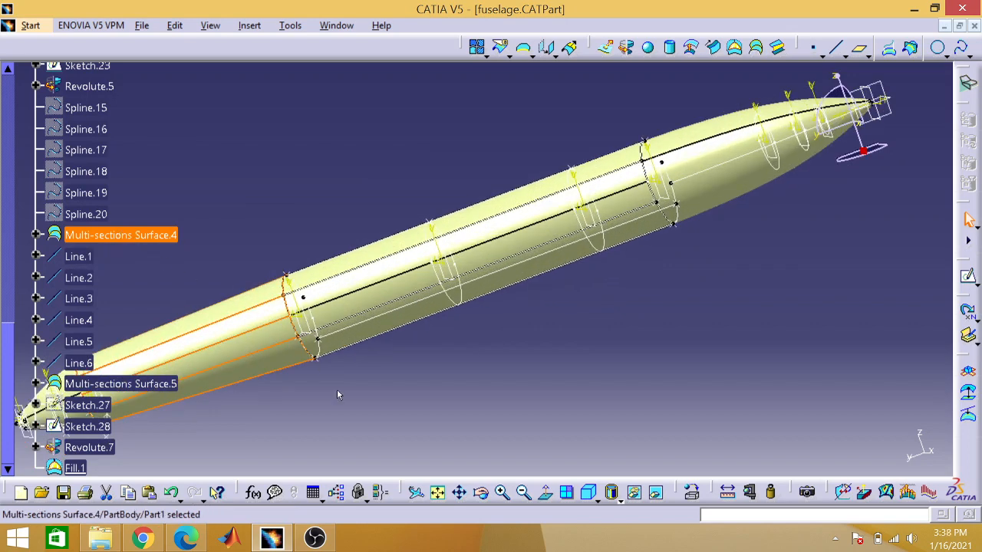
pyautogui.rightClick(85, 258)
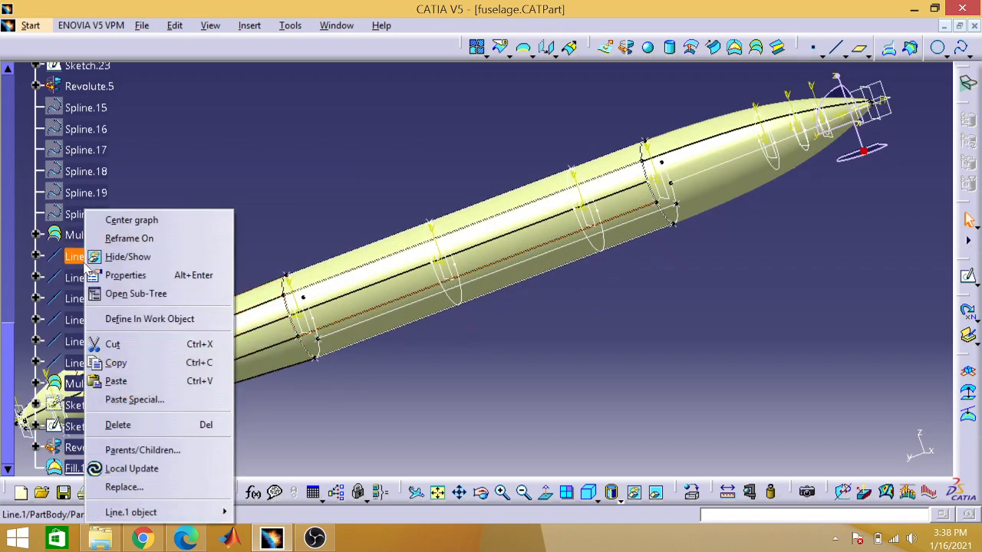
pyautogui.click(120, 257)
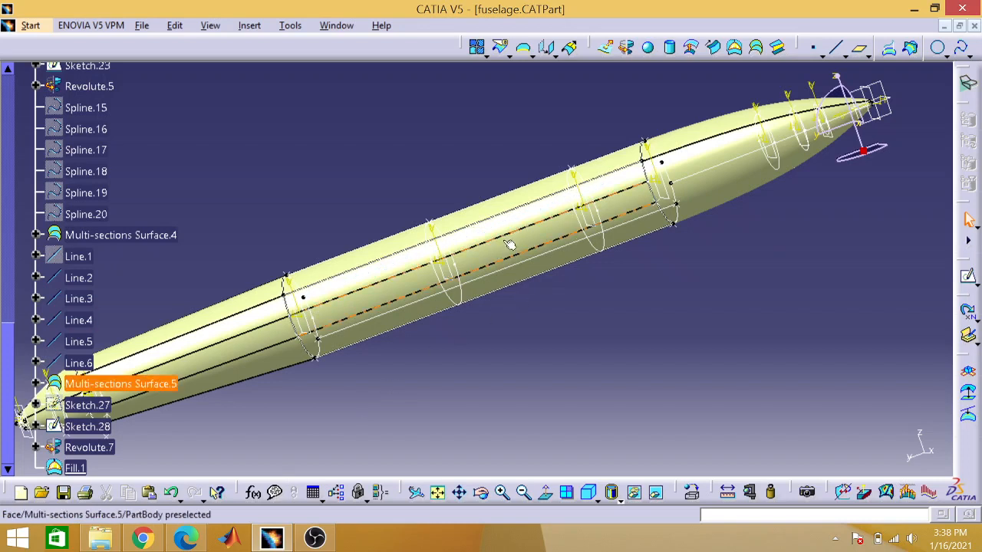
pyautogui.rightClick(84, 280)
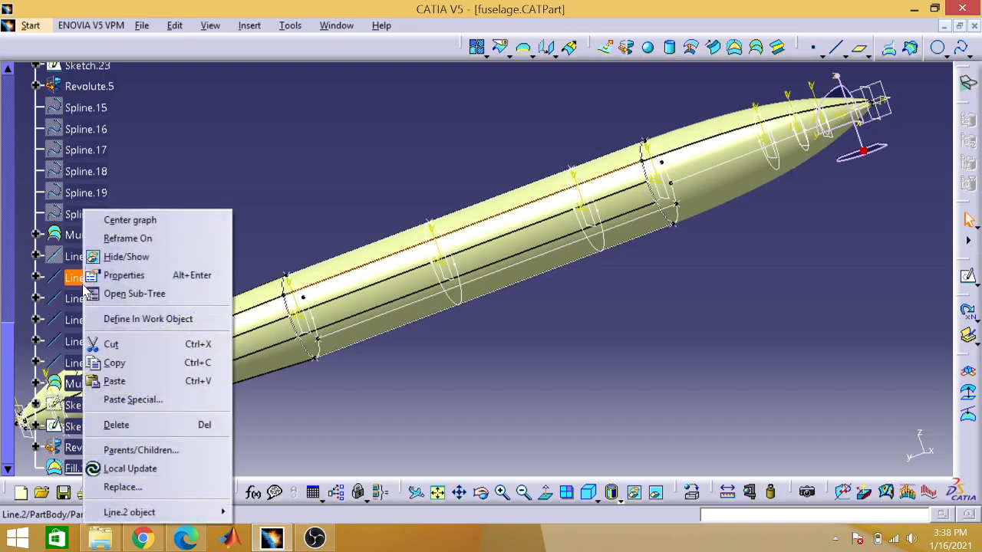
pyautogui.click(111, 257)
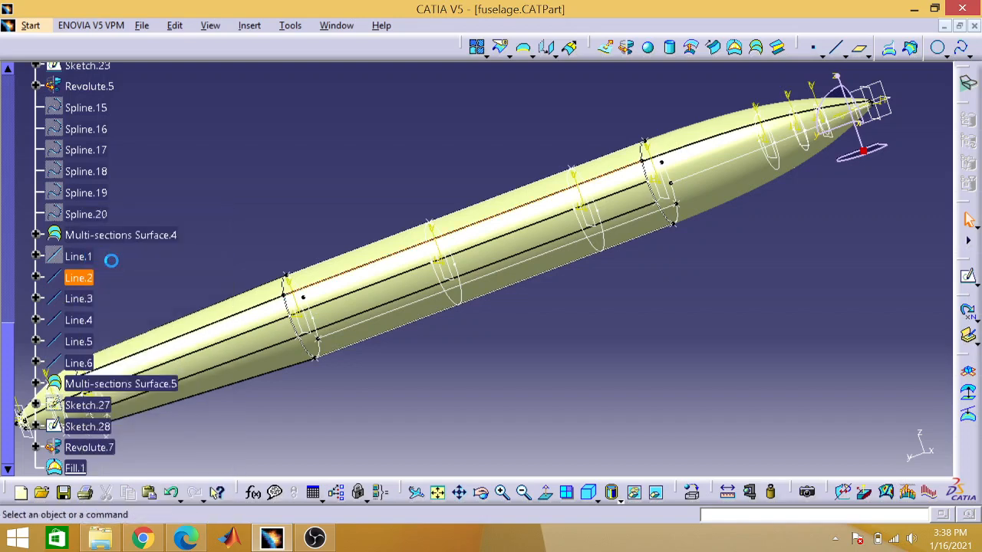
pyautogui.rightClick(82, 299)
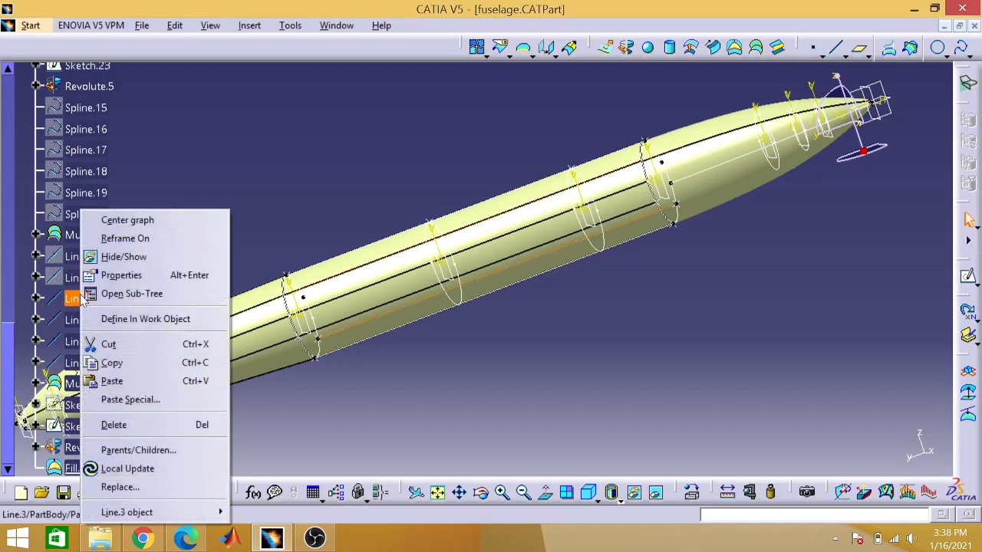
pyautogui.click(111, 256)
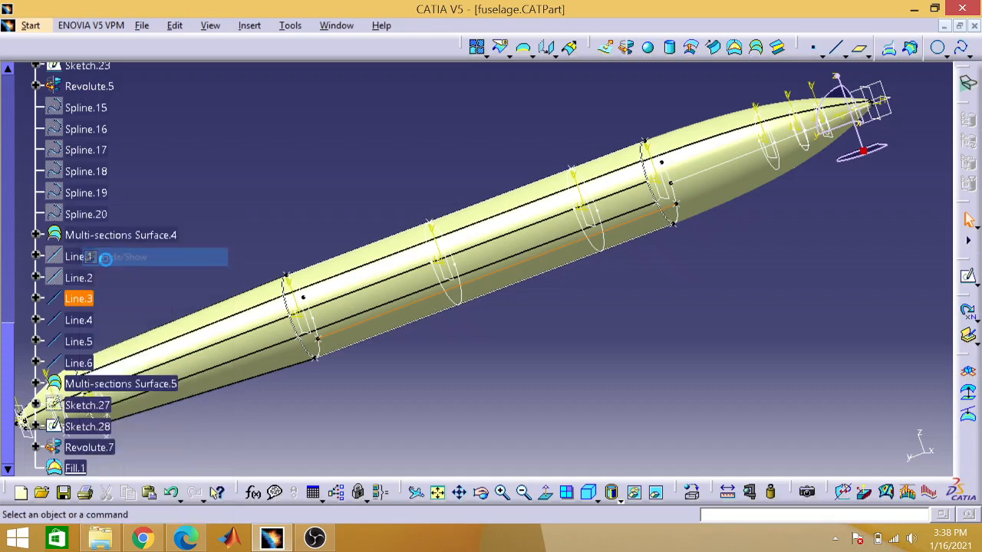
# Step: Hide the remaining guide lines Line.4, Line.5 and Line.6 of the fuselage's middle section
pyautogui.rightClick(94, 318)
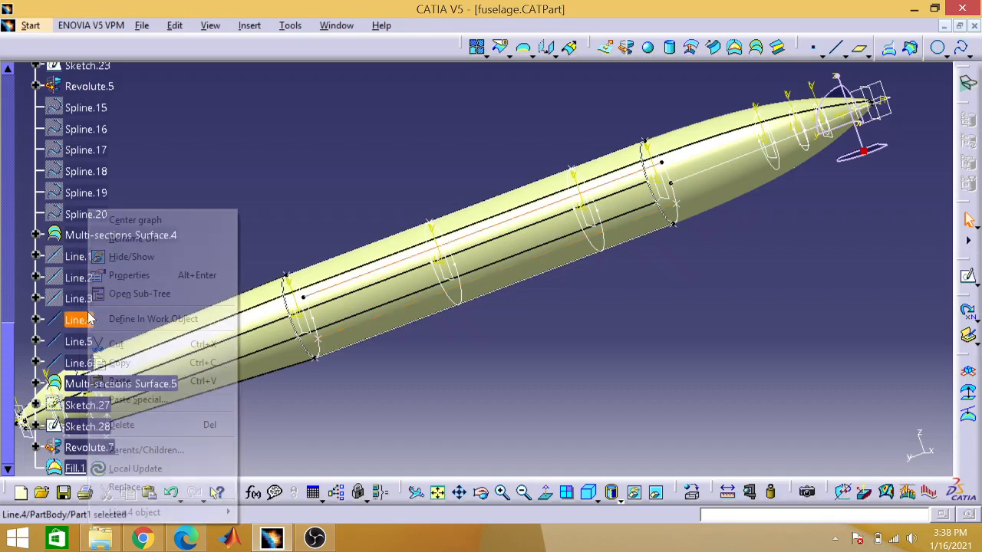
pyautogui.click(131, 256)
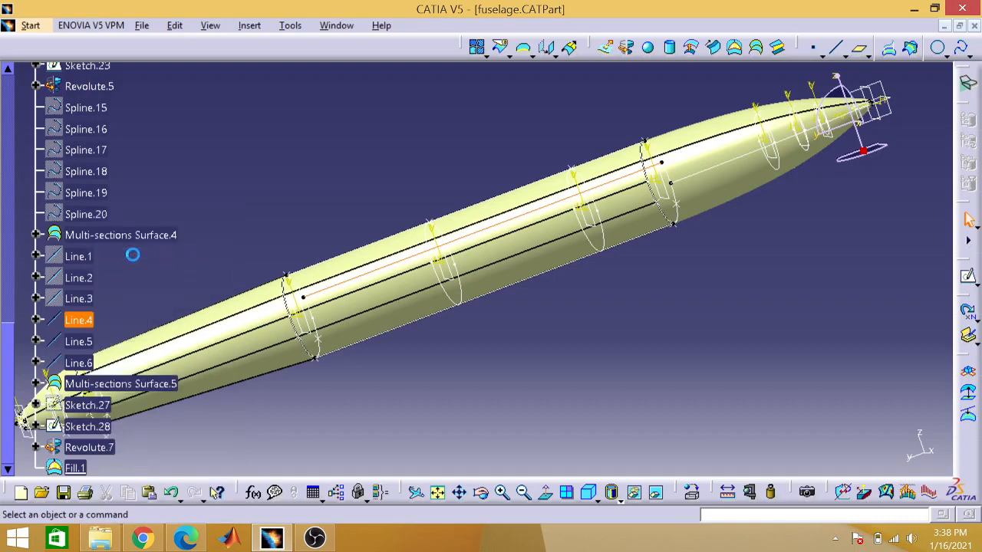
pyautogui.rightClick(78, 342)
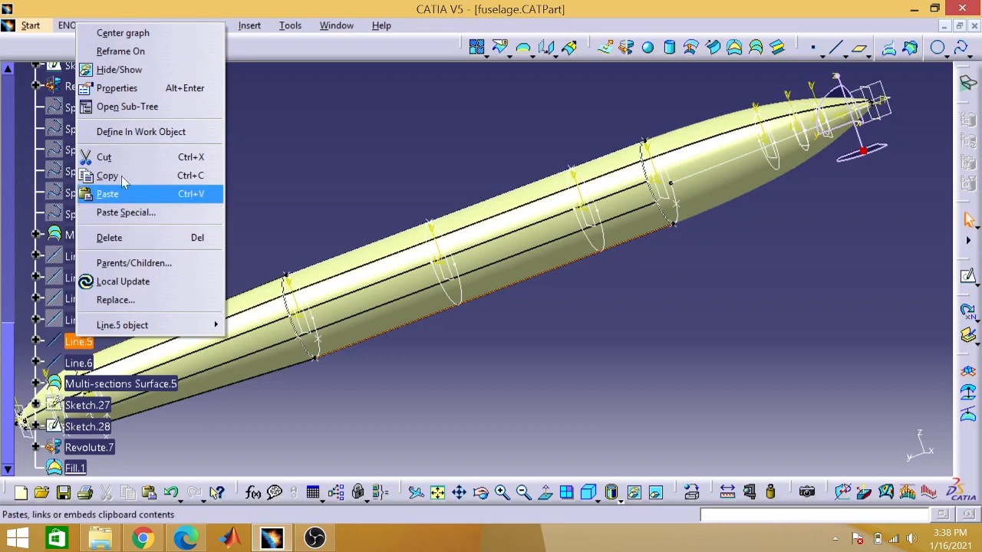
pyautogui.click(138, 77)
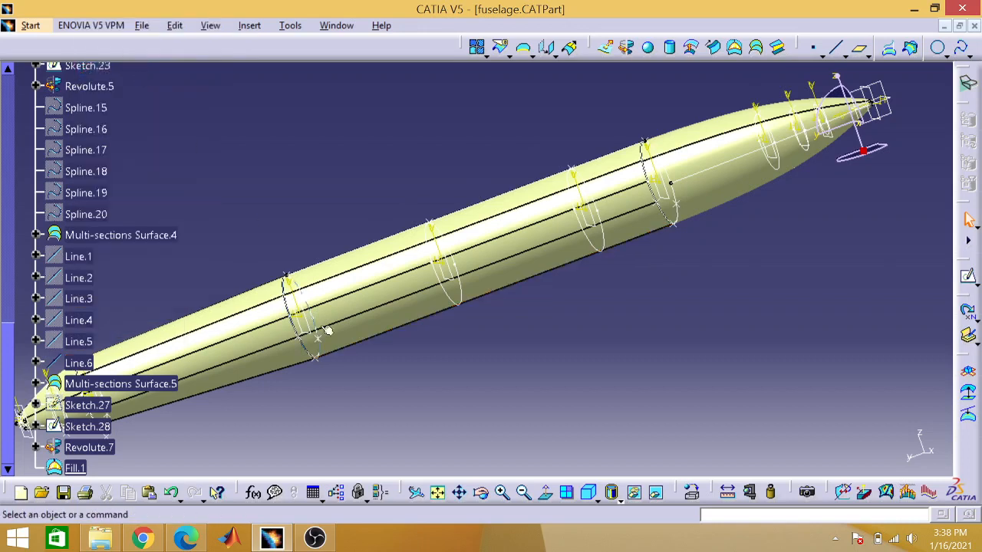
pyautogui.rightClick(85, 362)
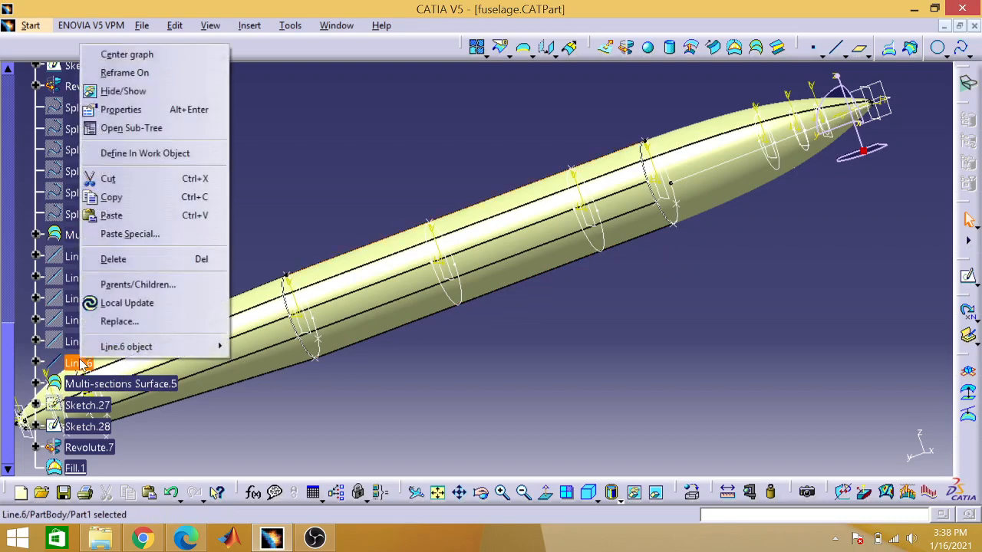
pyautogui.click(129, 92)
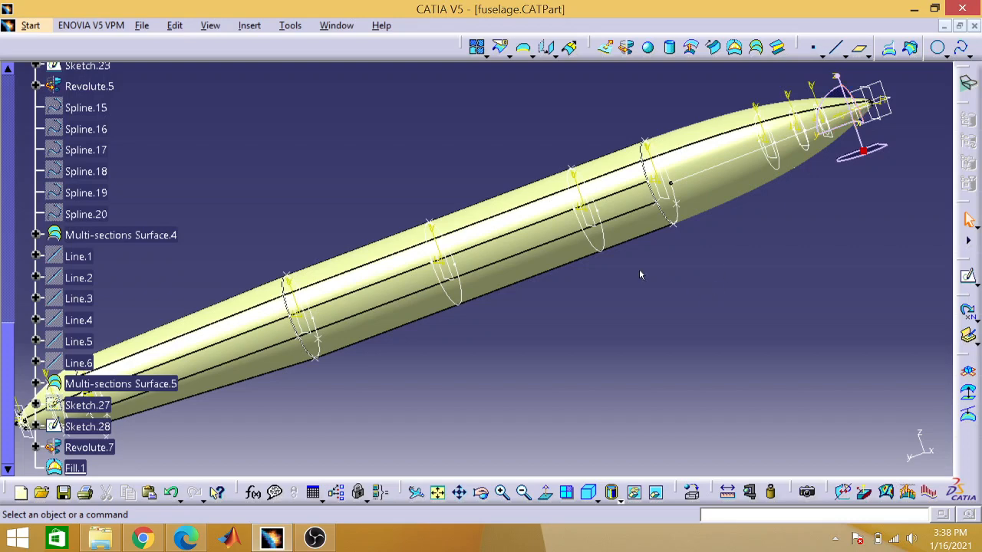
# Step: Close the fuselage part without saving its changes
pyautogui.click(524, 492)
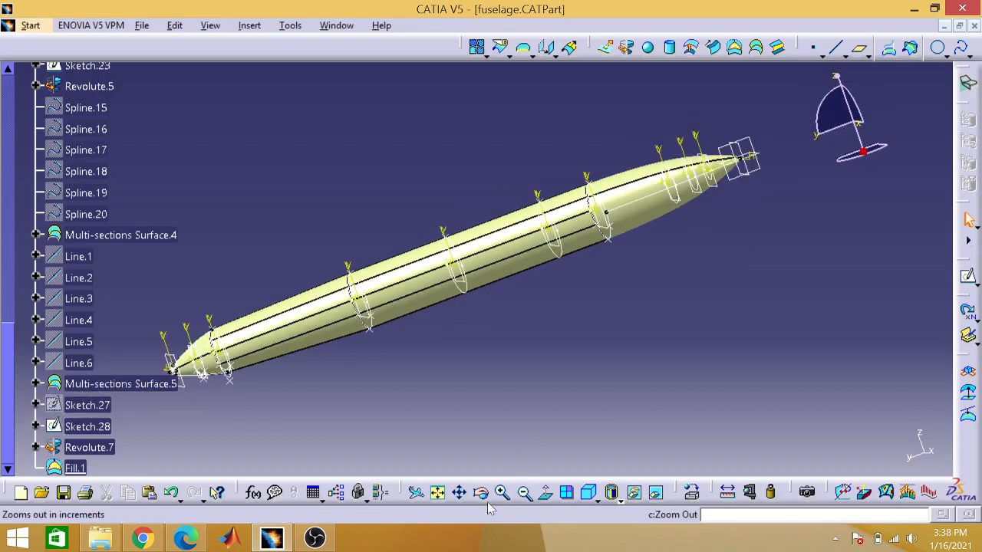
pyautogui.click(437, 492)
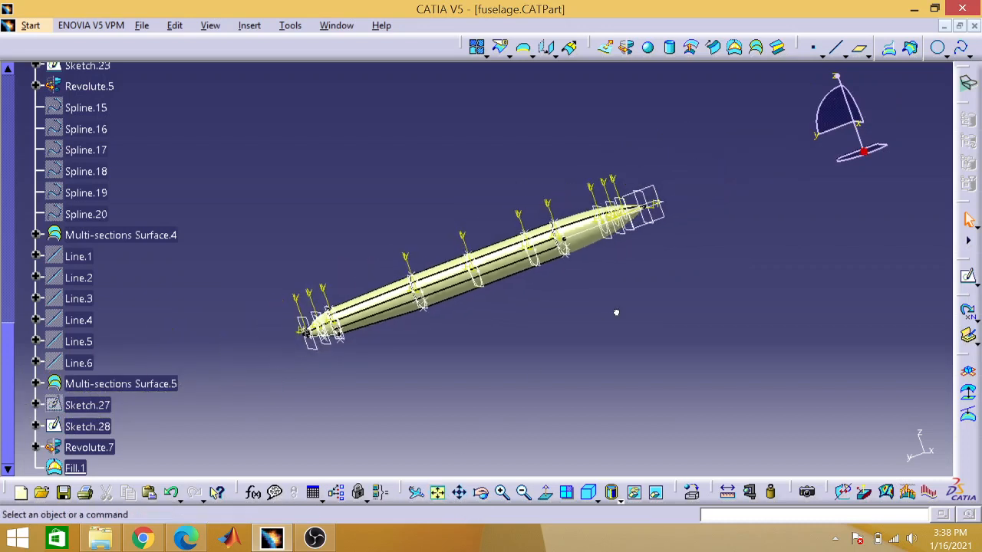
pyautogui.click(974, 26)
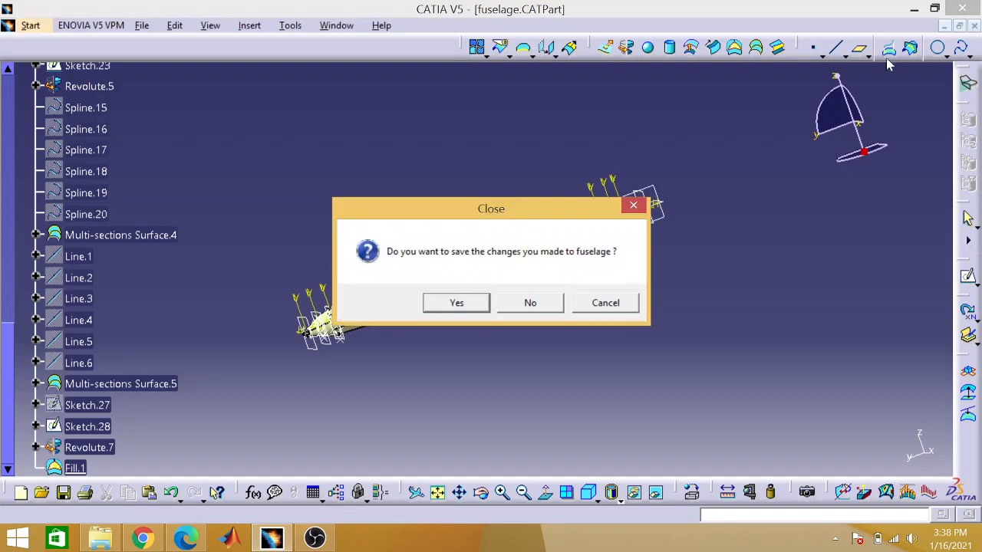
pyautogui.click(530, 303)
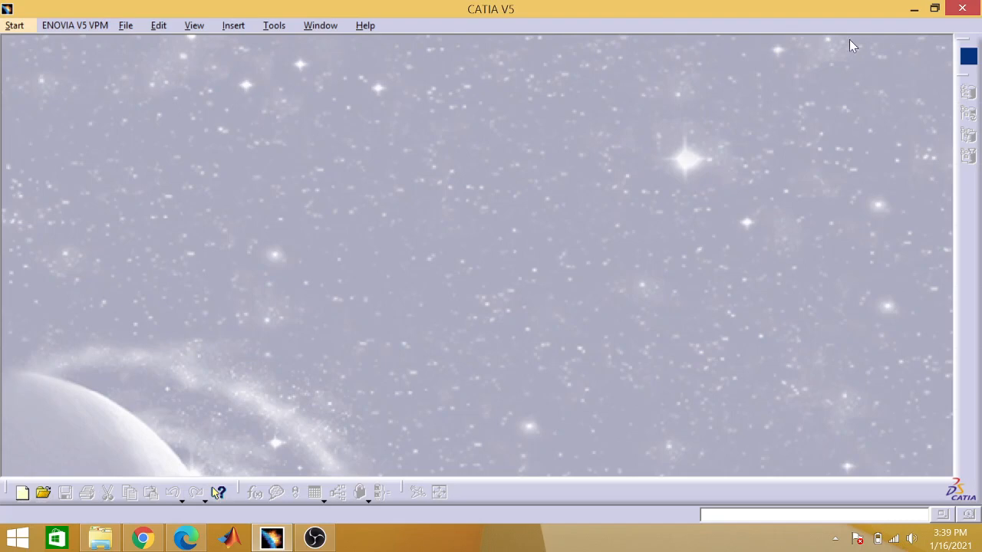
# Step: Create a new product in the Assembly Design workbench
pyautogui.click(125, 26)
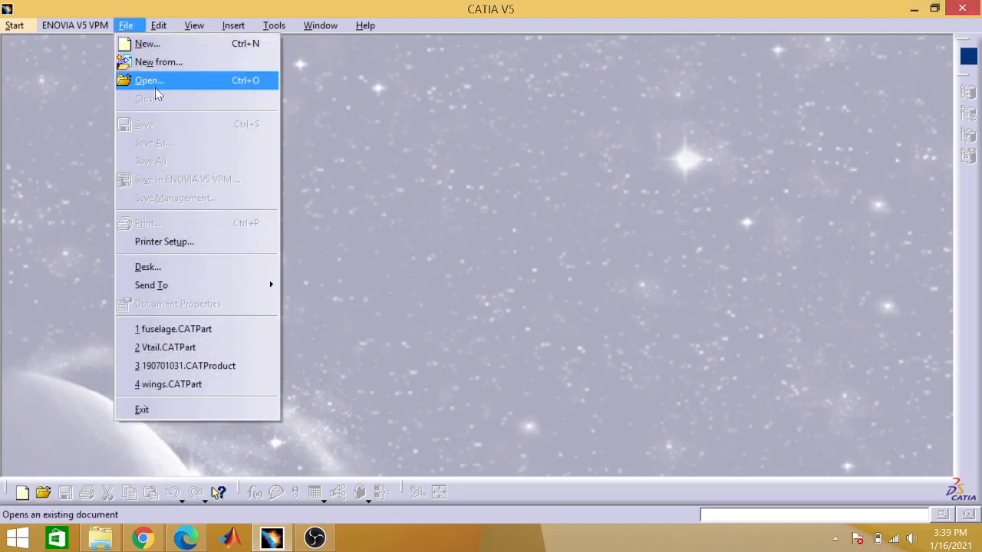
pyautogui.click(55, 57)
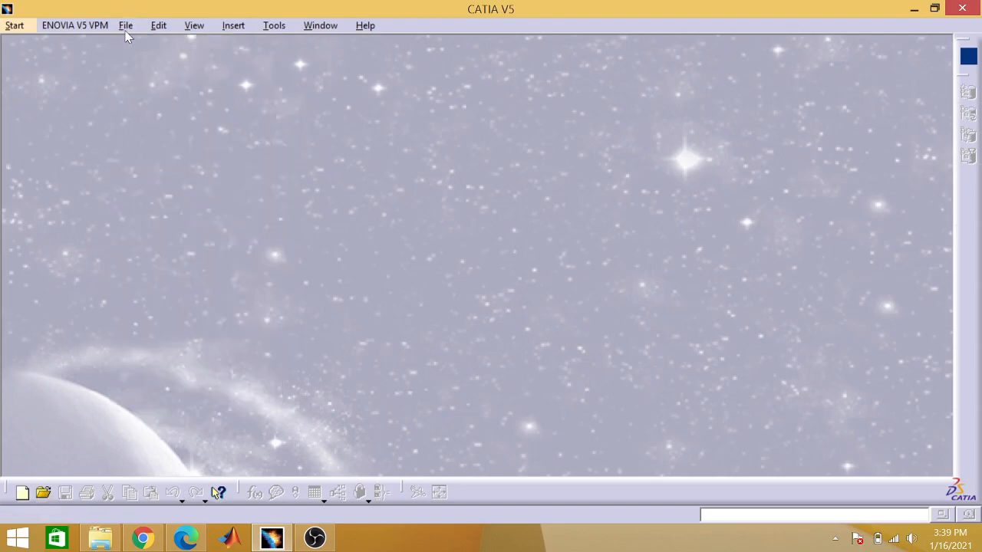
pyautogui.click(14, 26)
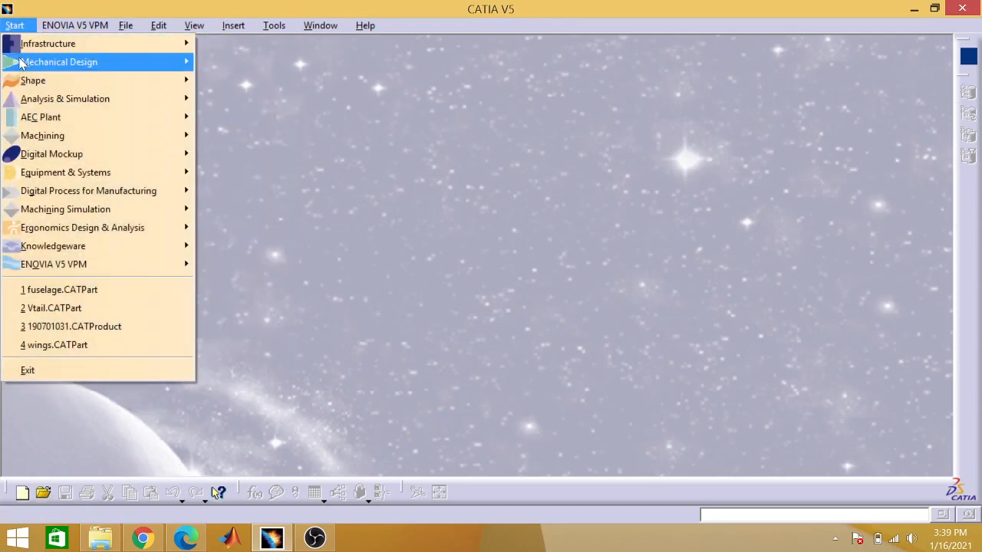
pyautogui.moveTo(23, 65)
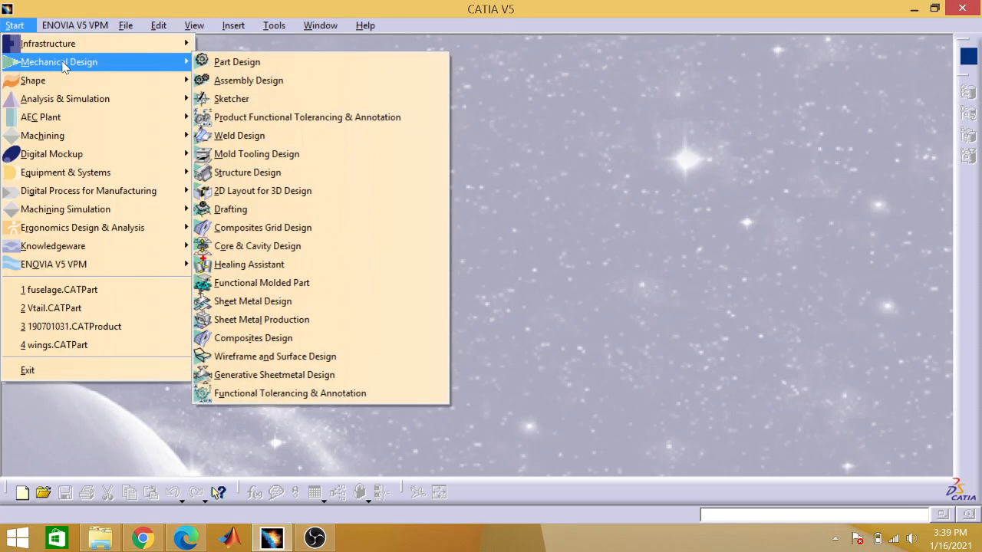
pyautogui.click(213, 83)
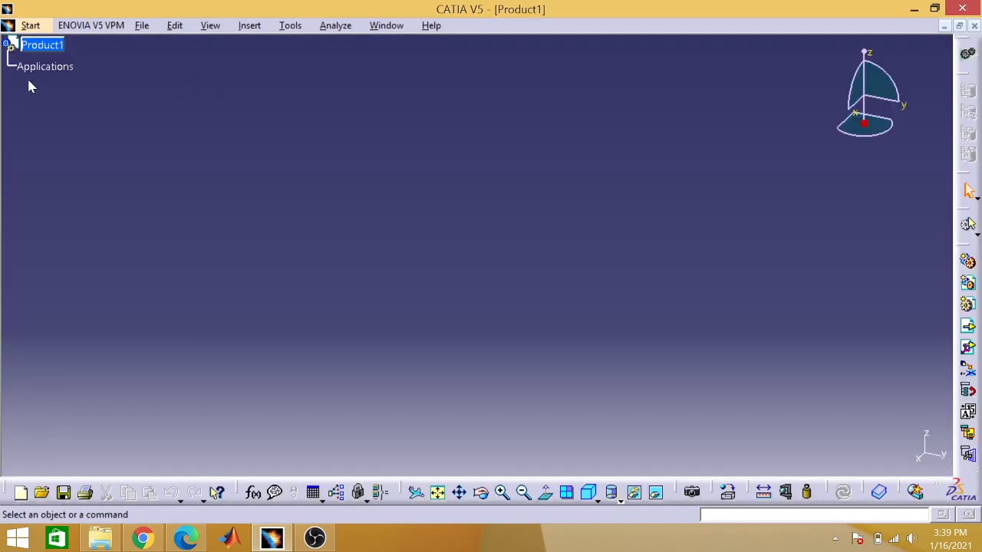
# Step: Insert the fuselage file from the Assignment6 folder as an existing component of Product1
pyautogui.click(39, 48)
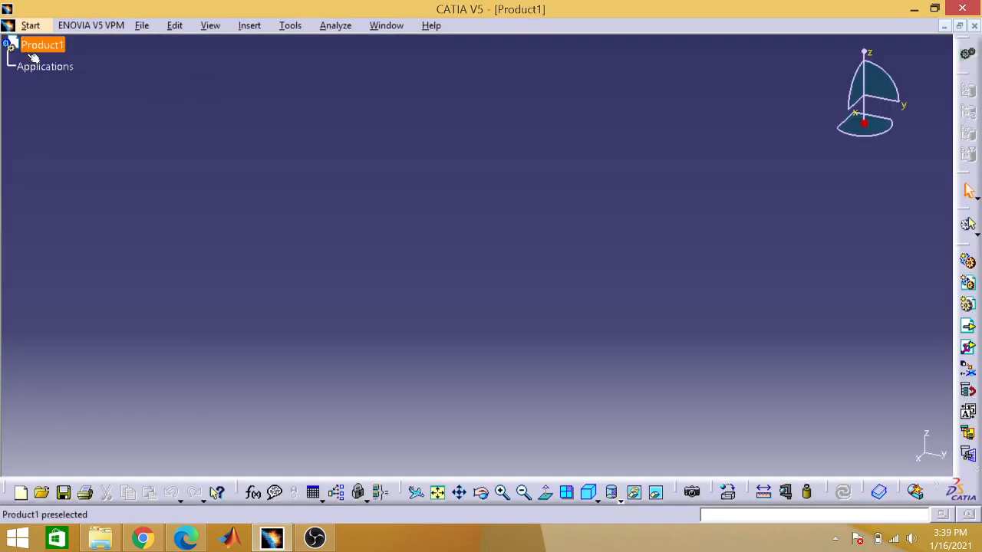
pyautogui.click(249, 25)
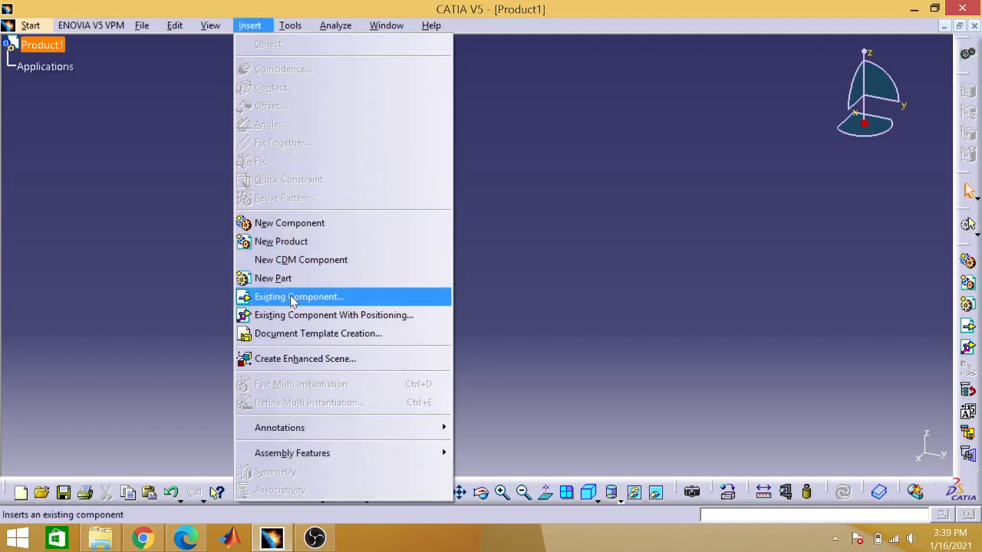
pyautogui.click(316, 298)
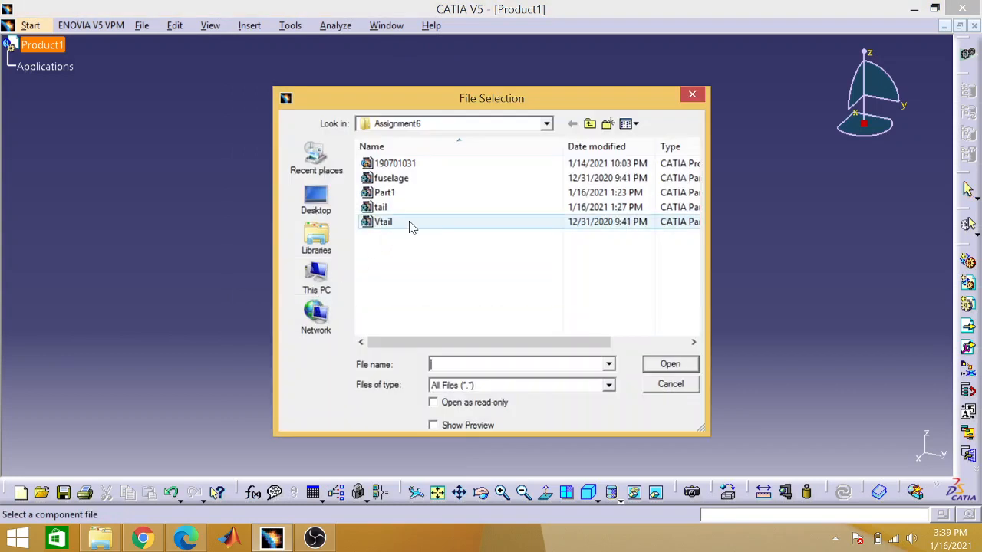
pyautogui.click(409, 222)
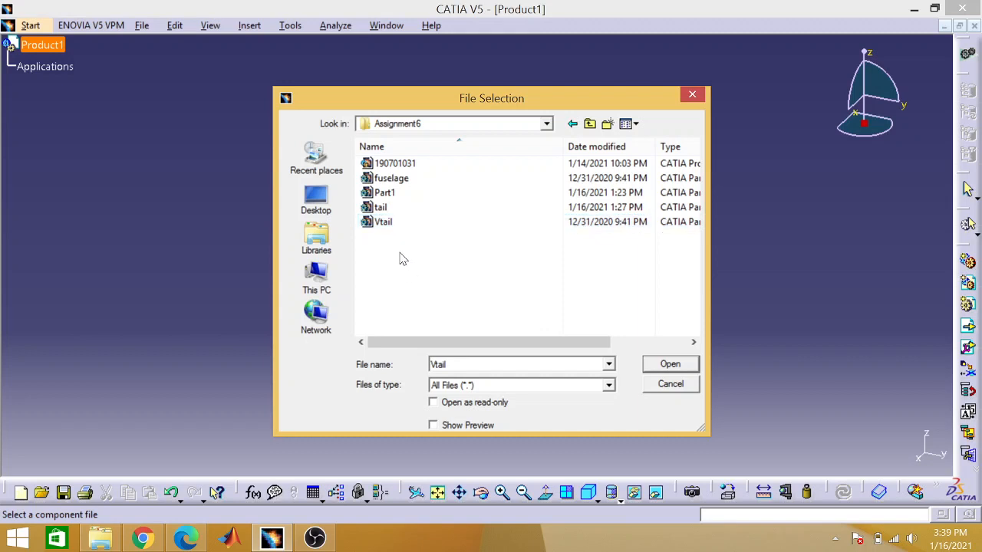
pyautogui.click(392, 180)
pyautogui.click(651, 369)
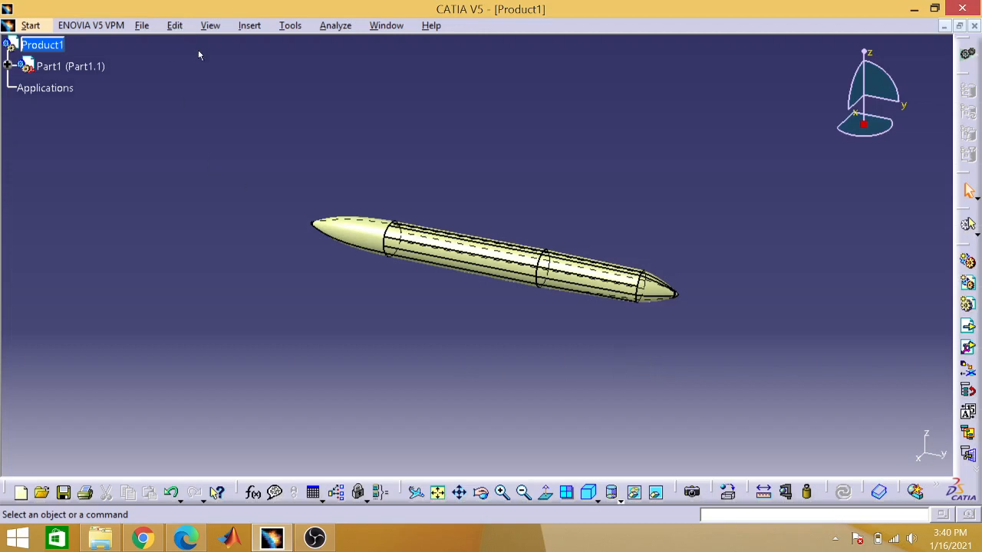
# Step: Add the wing file Part1 from the Assignment6 folder to Product1 as a second existing component
pyautogui.click(239, 31)
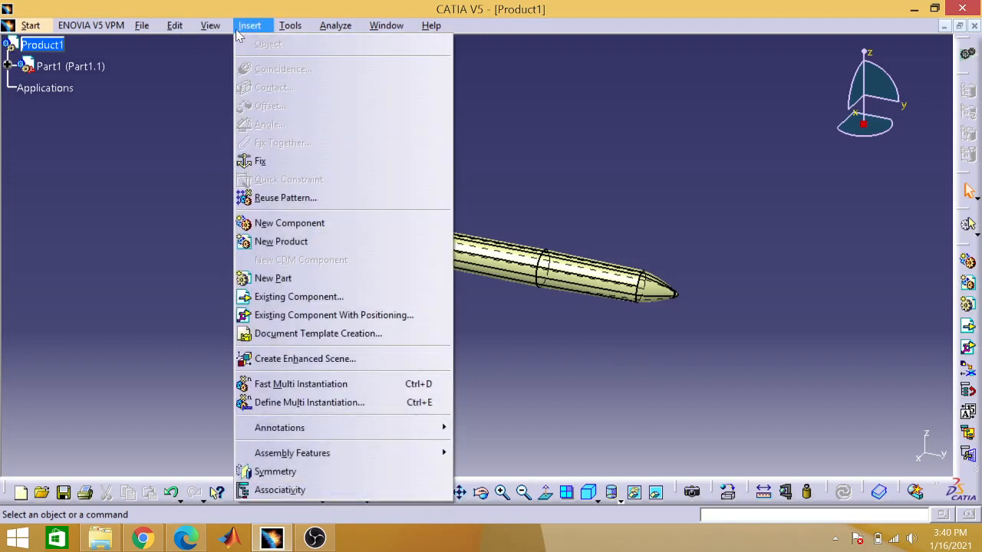
pyautogui.click(124, 106)
pyautogui.click(46, 50)
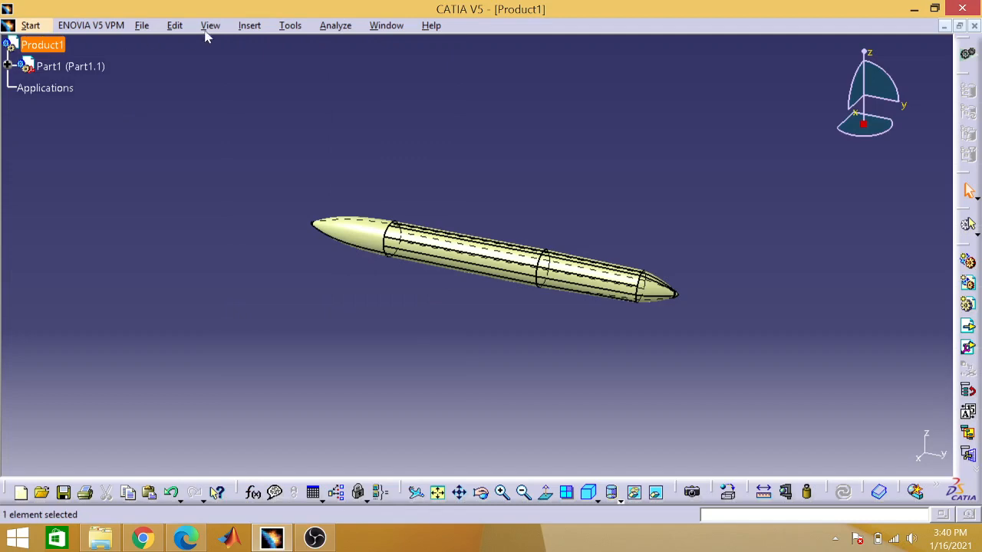
pyautogui.click(250, 30)
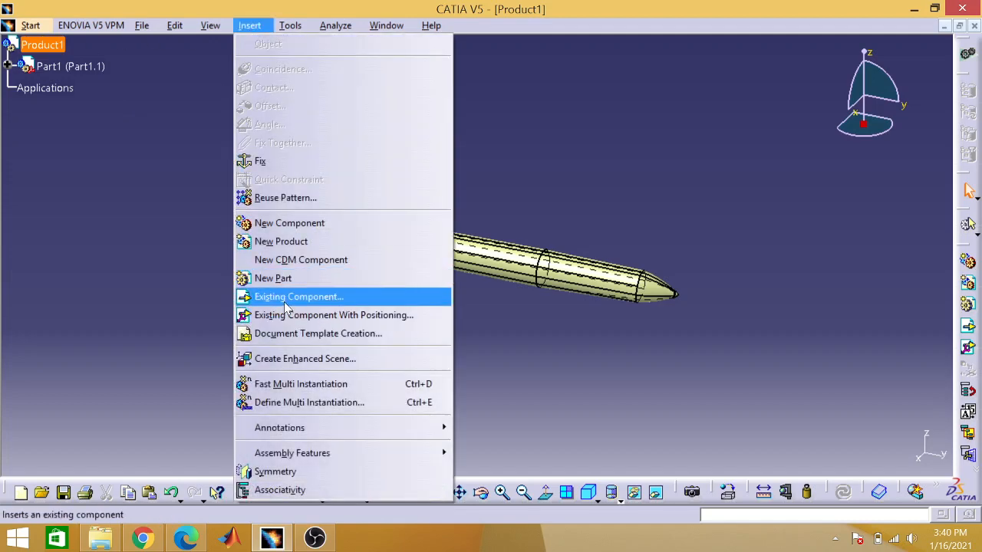
pyautogui.click(285, 302)
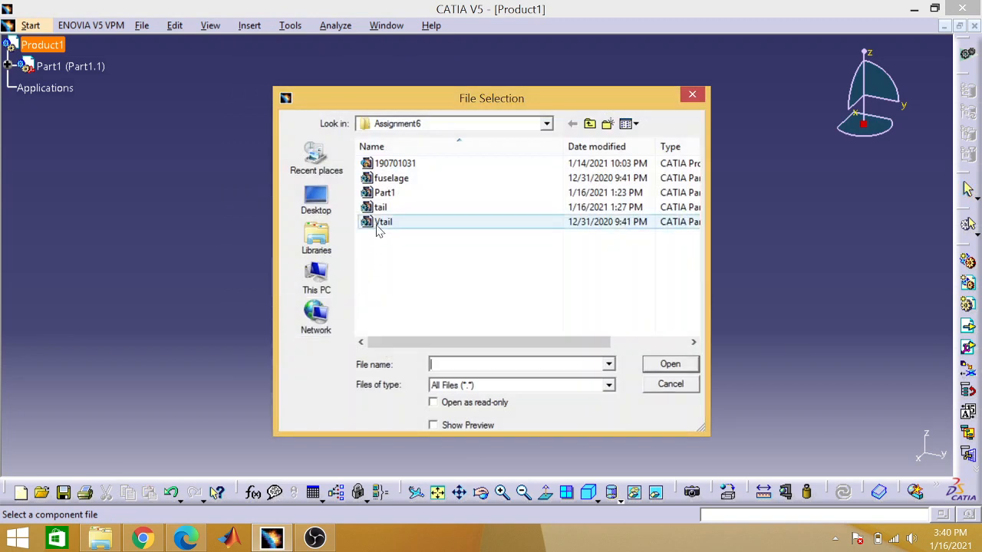
pyautogui.click(401, 194)
pyautogui.click(651, 365)
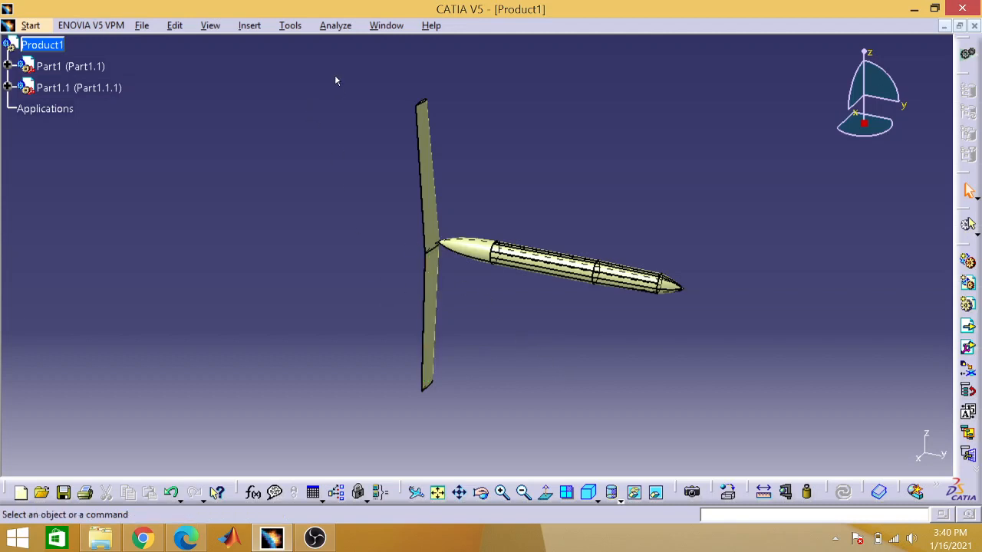
pyautogui.click(298, 27)
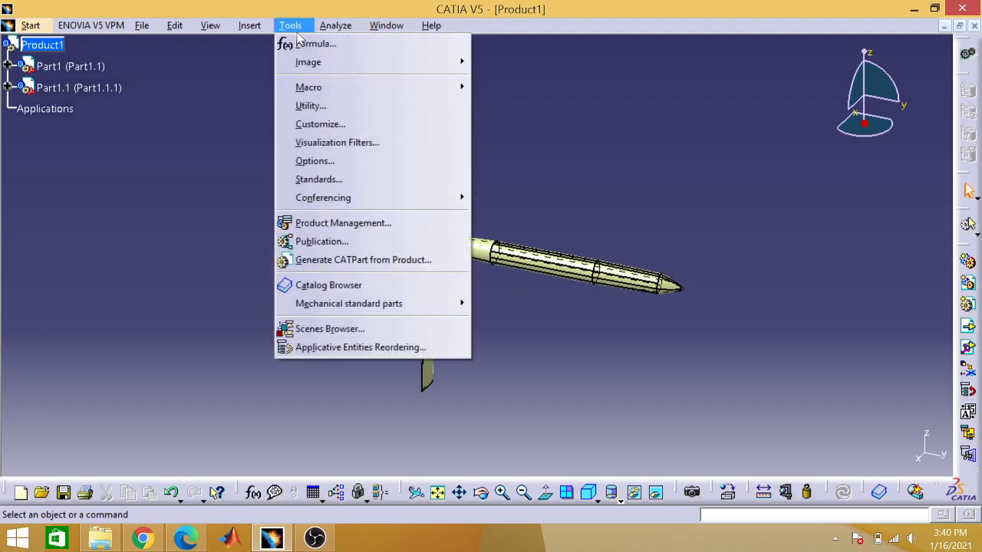
pyautogui.moveTo(272, 32)
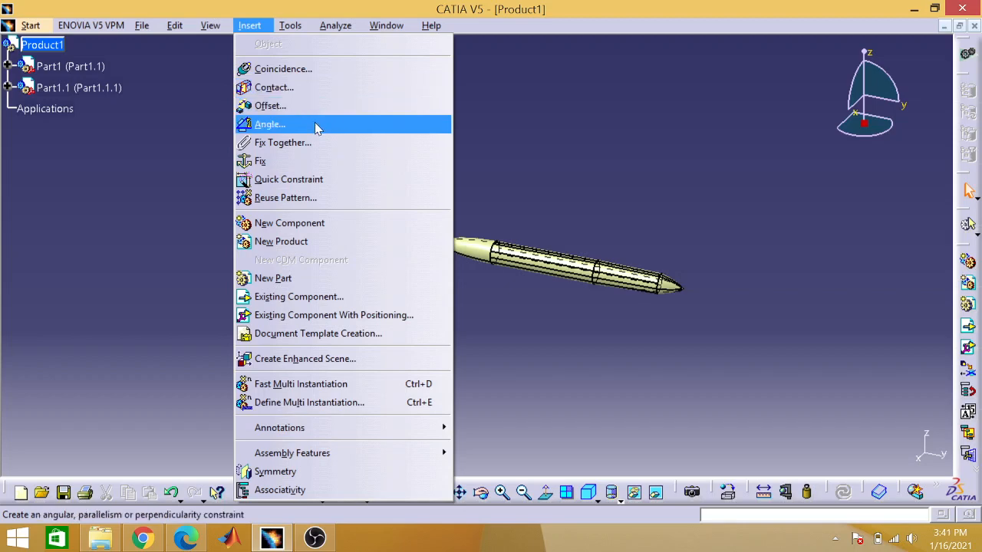
pyautogui.click(473, 115)
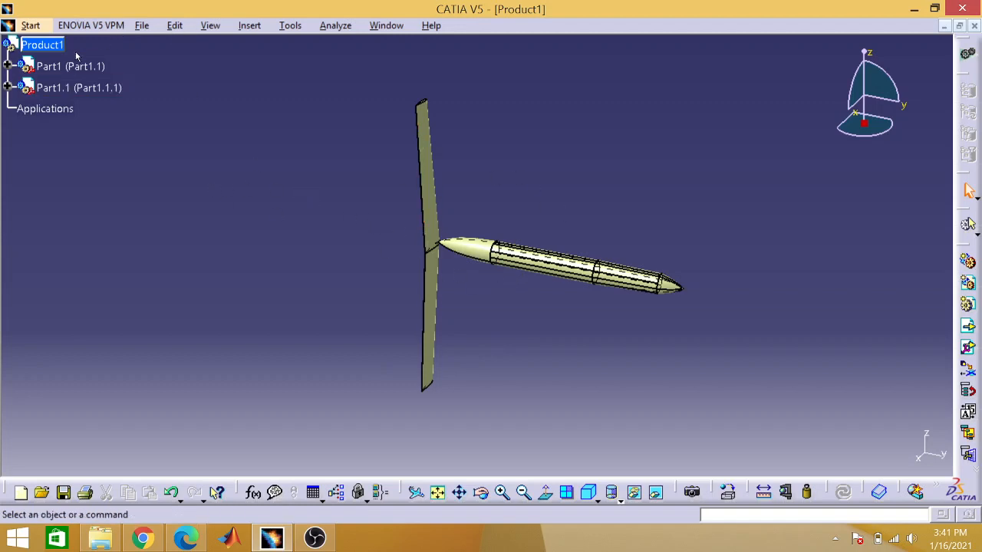
# Step: Examine the drag and rotation options of the Manipulate command for the assembly's components, and cancel without moving anything
pyautogui.click(49, 47)
pyautogui.click(178, 27)
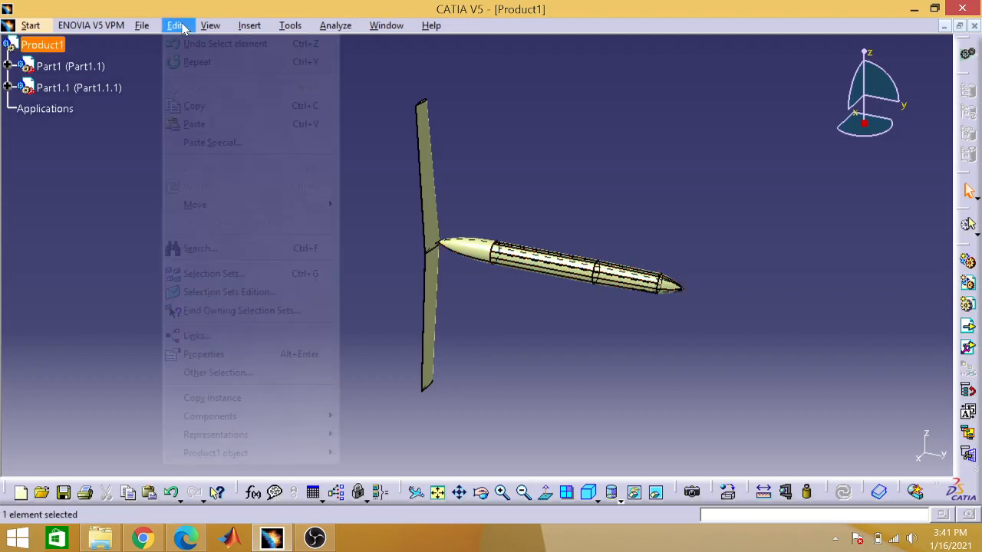
pyautogui.moveTo(241, 205)
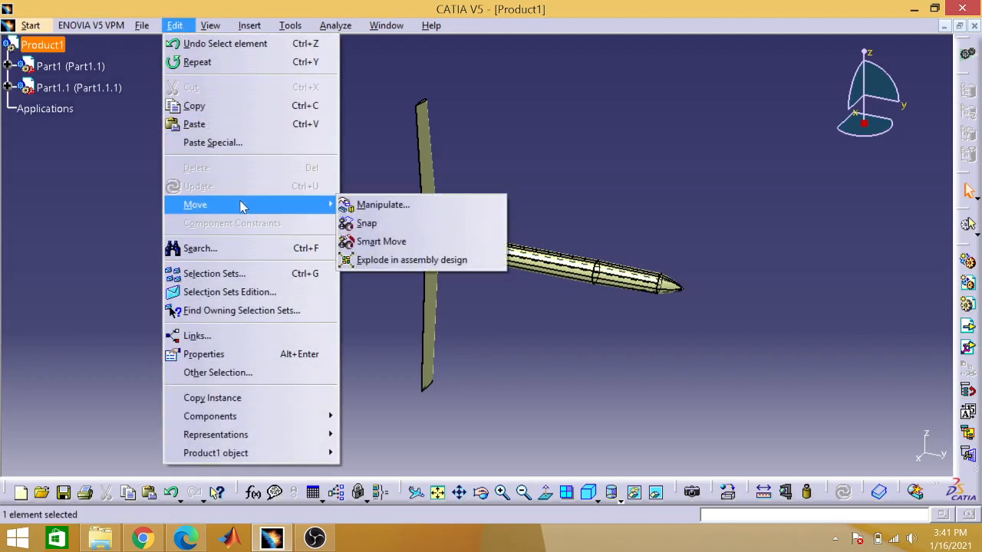
pyautogui.click(376, 204)
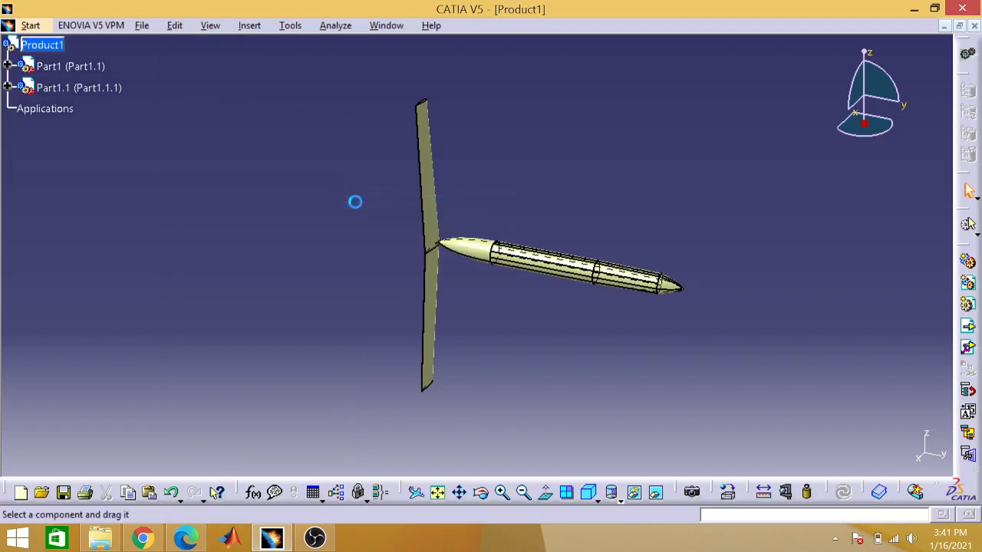
pyautogui.click(536, 265)
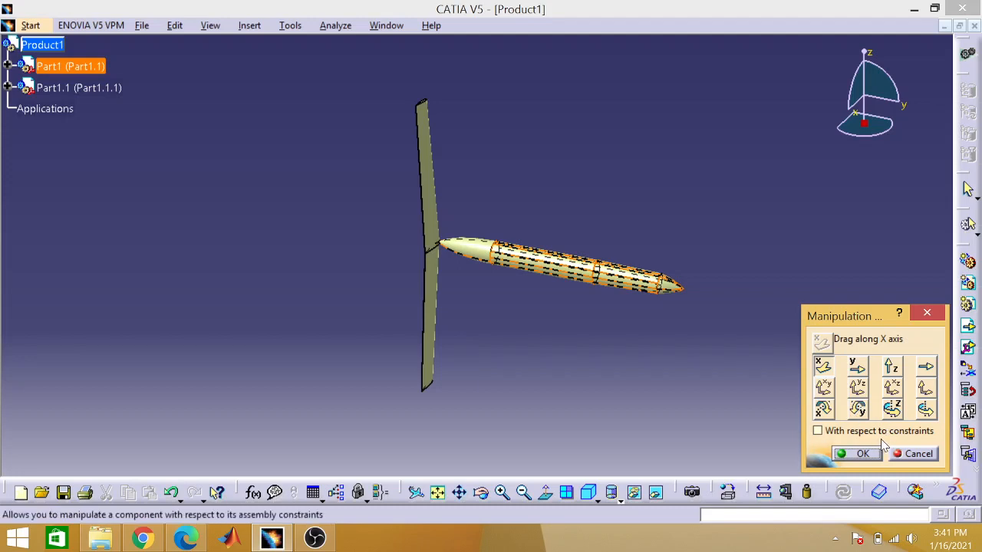
pyautogui.click(904, 453)
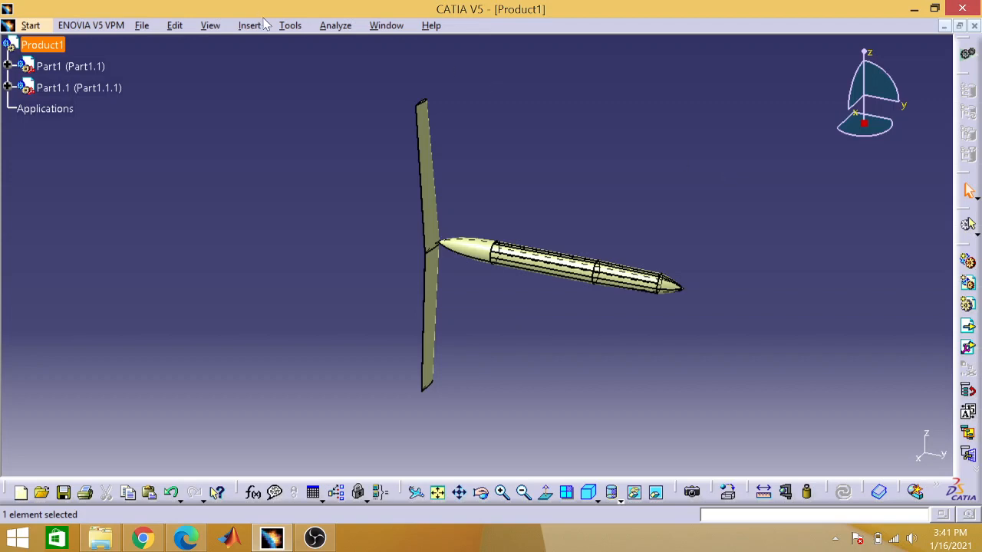
pyautogui.click(289, 26)
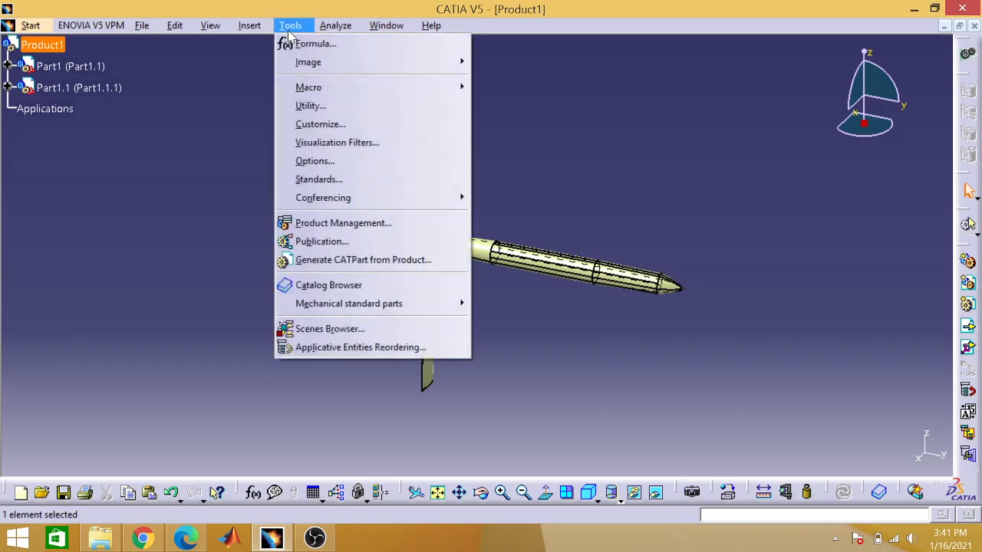
pyautogui.click(218, 89)
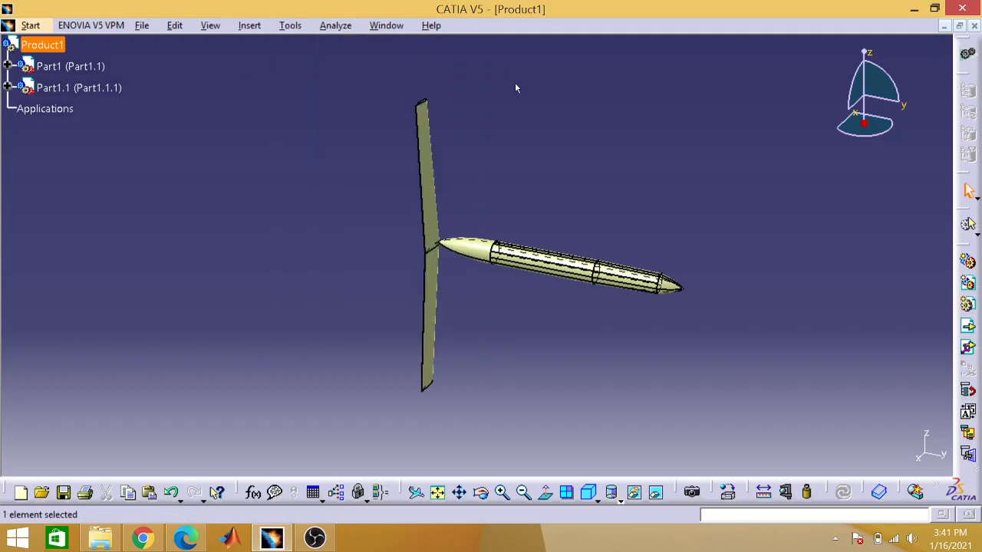
# Step: Close Product1 without saving and open the existing airplane CATProduct file from the Assignment6 folder
pyautogui.click(974, 26)
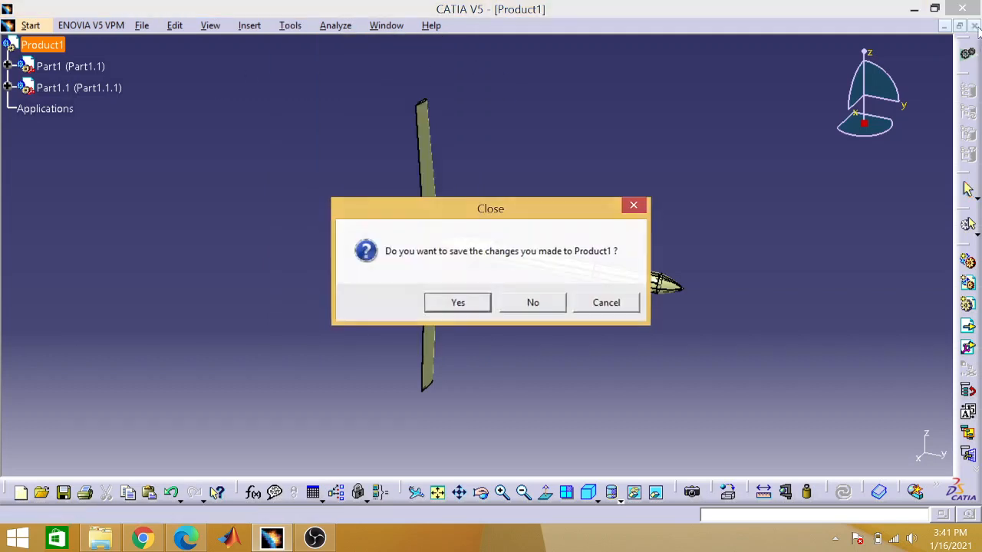
pyautogui.click(516, 302)
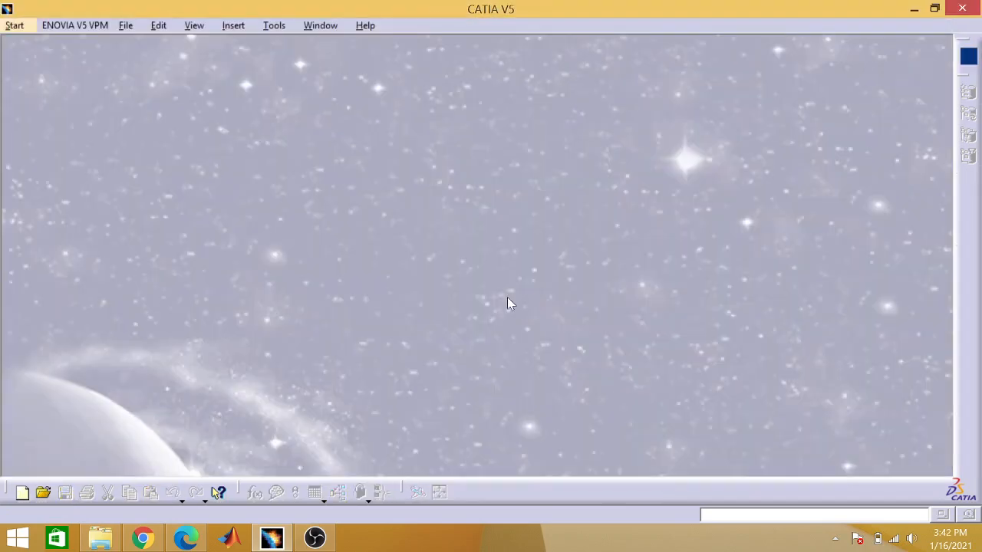
pyautogui.click(125, 26)
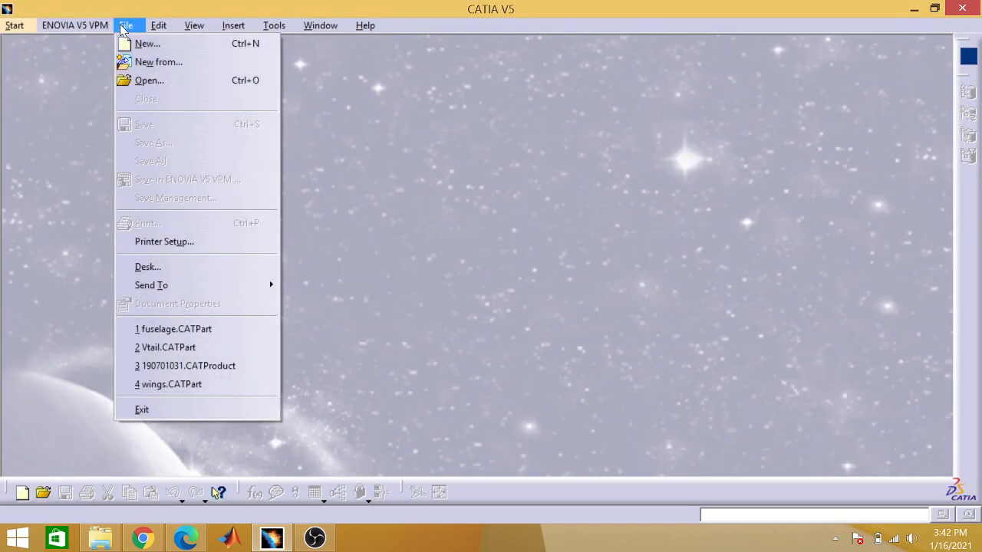
pyautogui.click(148, 81)
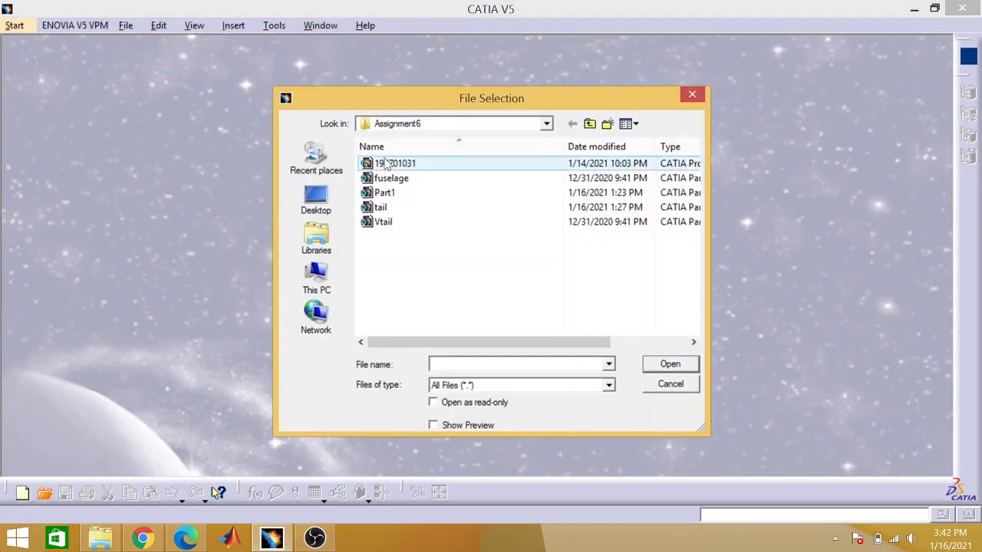
pyautogui.doubleClick(391, 166)
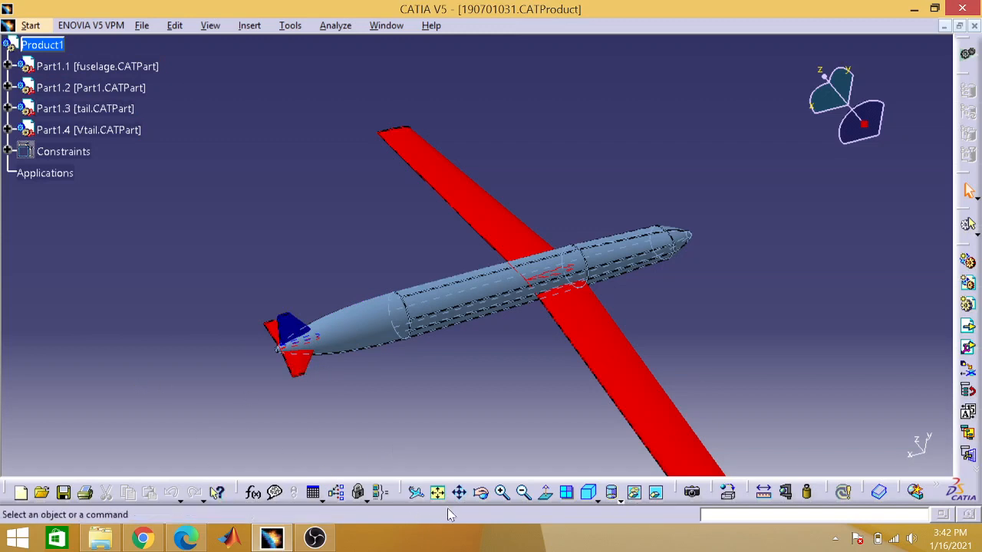
# Step: Examine the airplane assembly's constraints, including the definition of Angle.4 between the fuselage and the wing, and cancel without changing anything
pyautogui.click(502, 493)
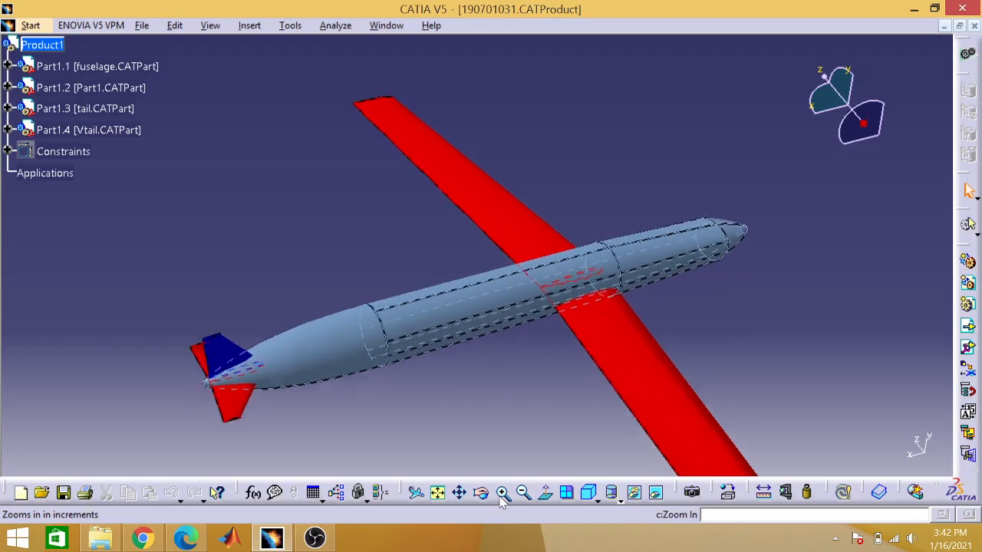
pyautogui.click(501, 493)
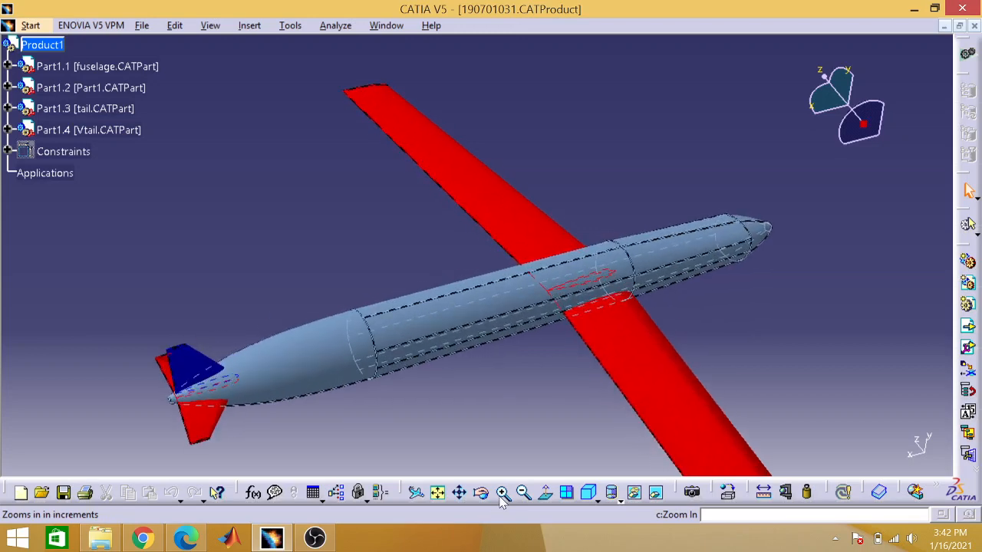
pyautogui.click(6, 152)
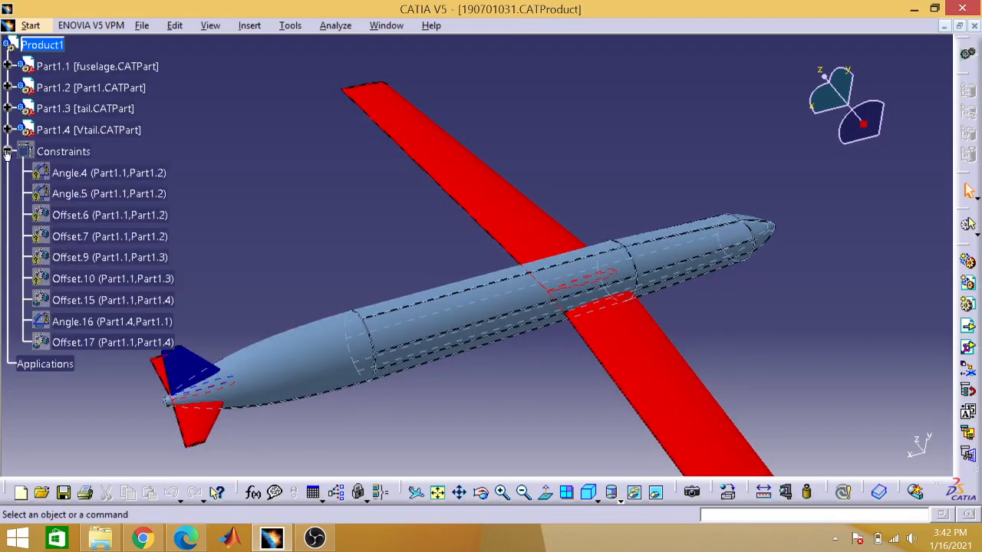
pyautogui.click(145, 173)
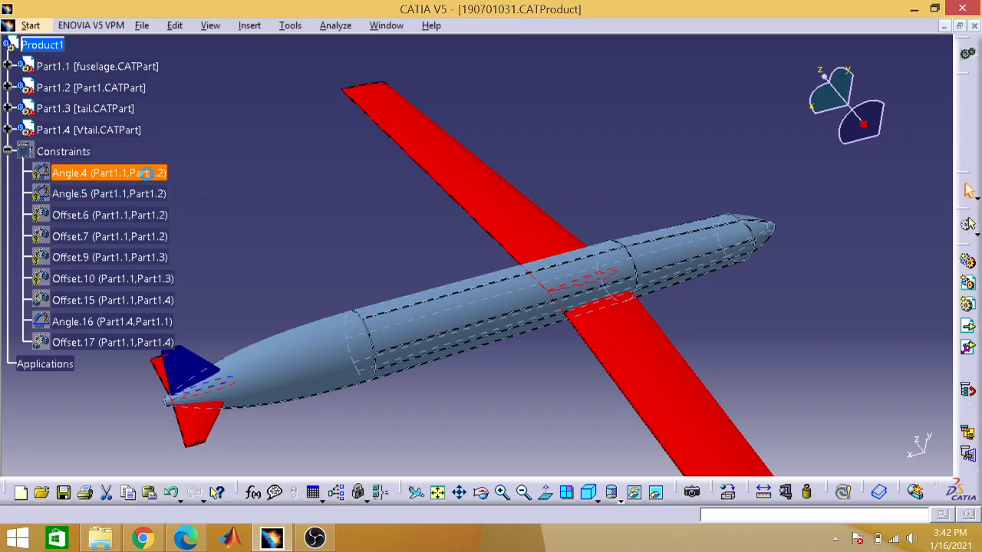
pyautogui.doubleClick(146, 174)
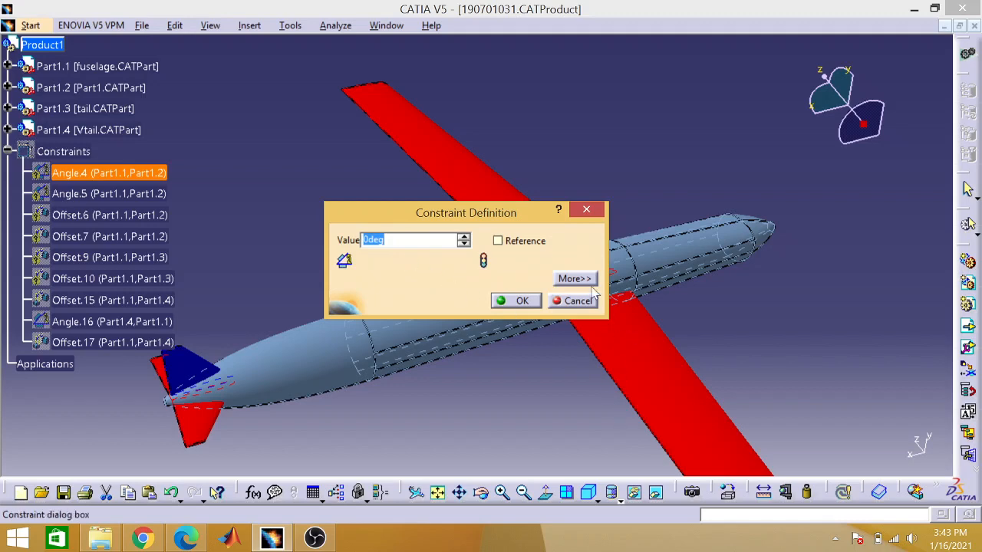
pyautogui.click(583, 211)
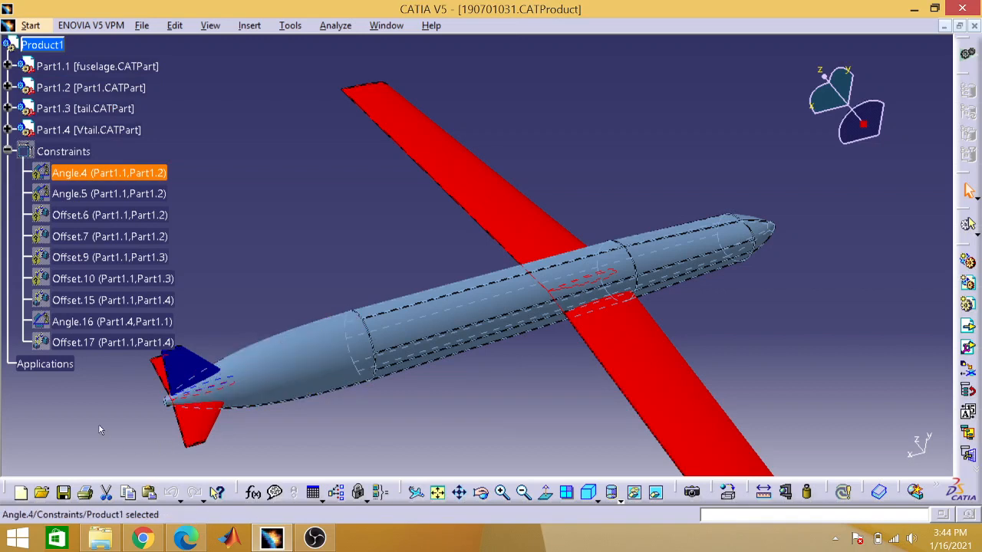
pyautogui.click(6, 151)
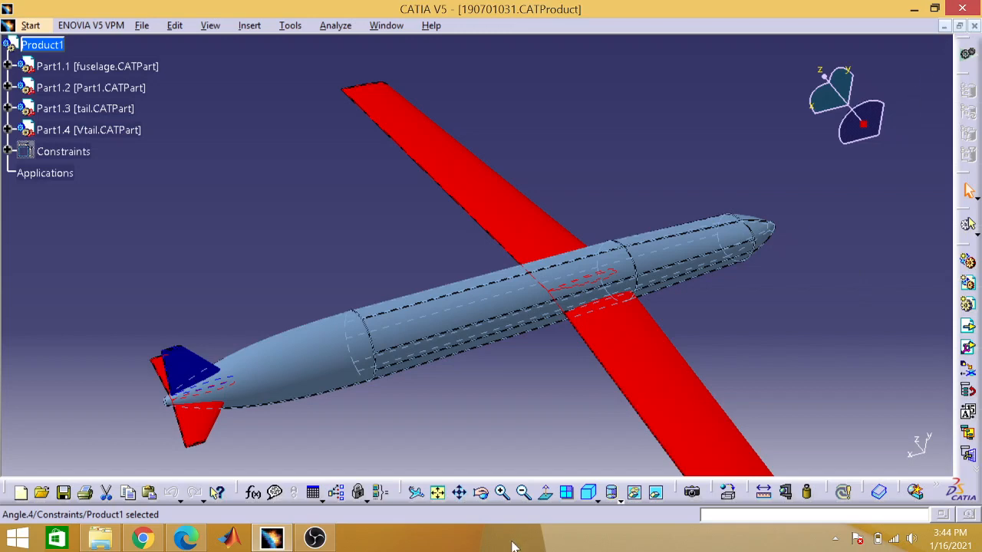
pyautogui.click(332, 541)
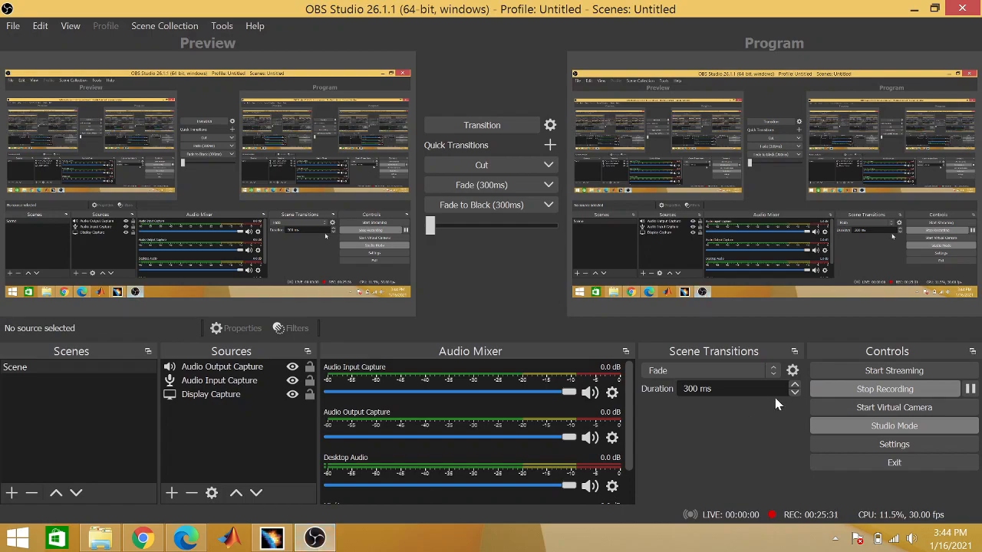